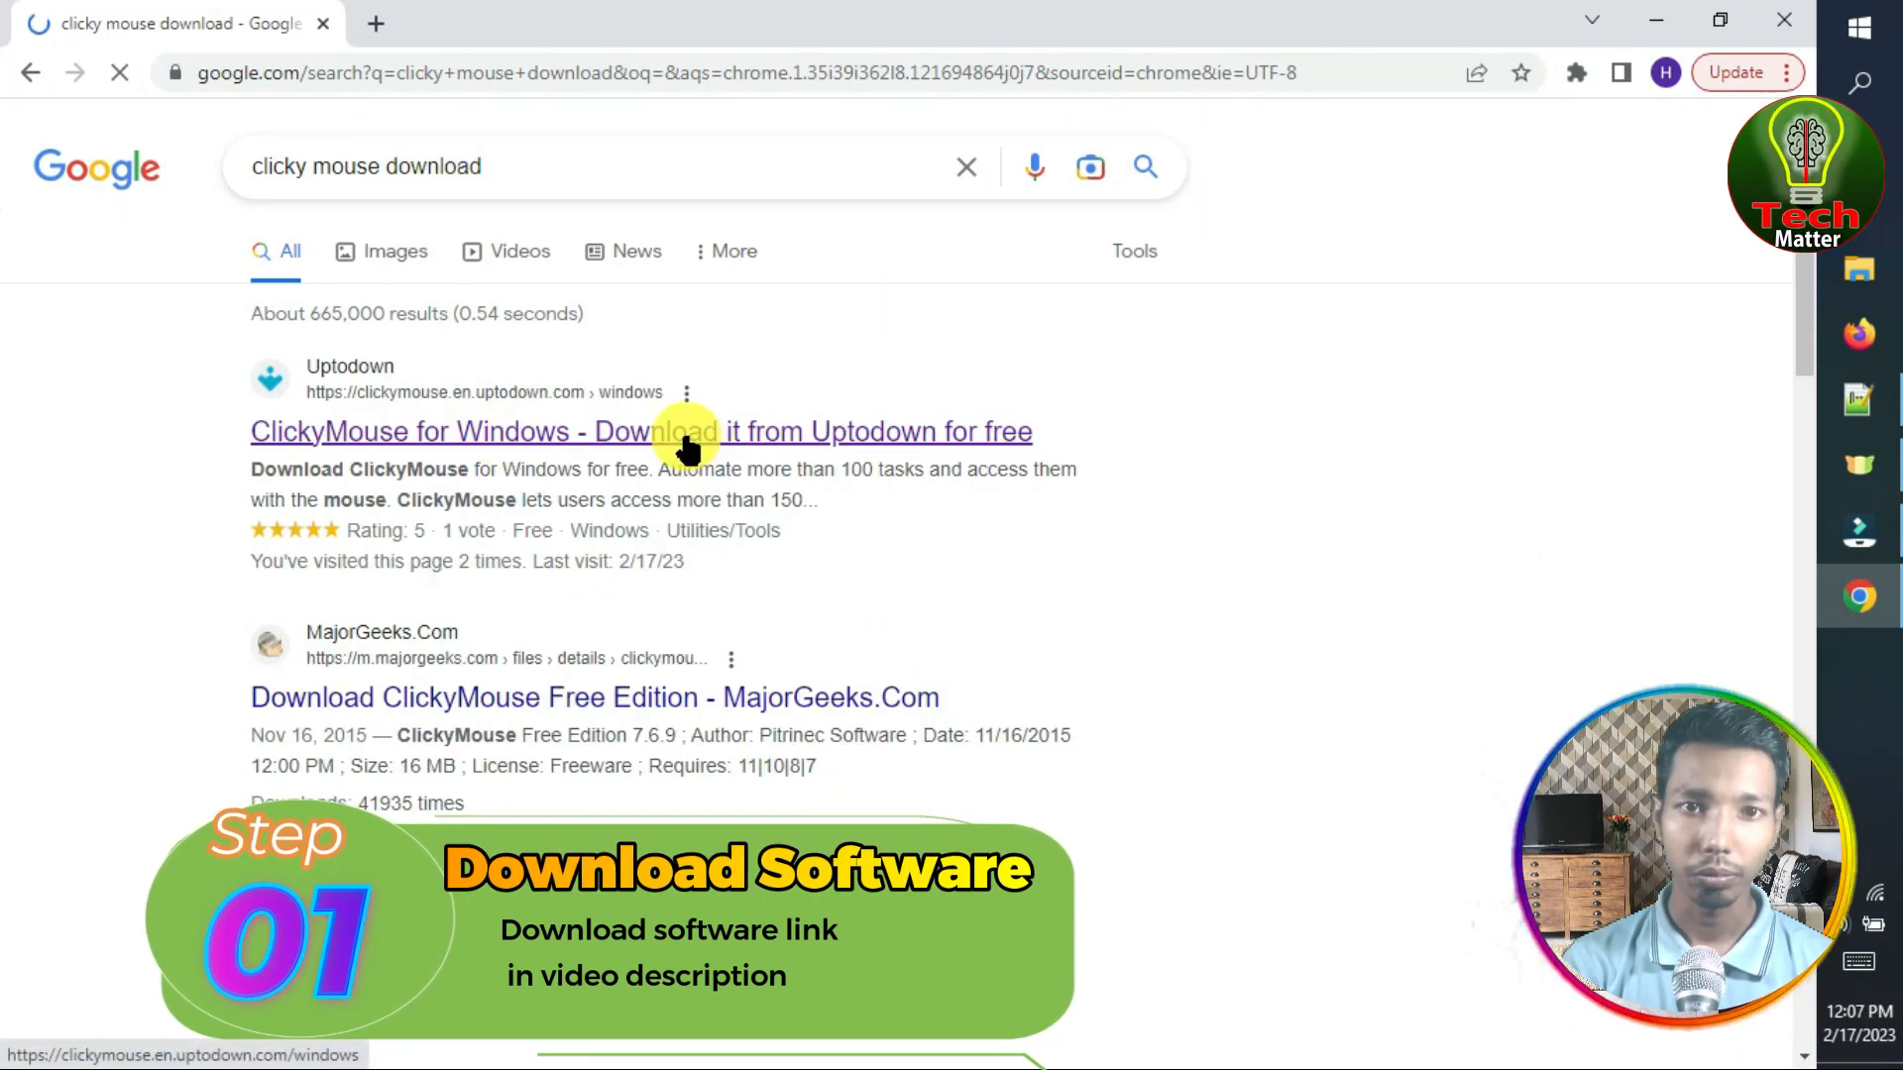
Step: Open the Uptodown page for ClickyMouse from the search results and download the latest version, 7.6.9
left_click(838, 436)
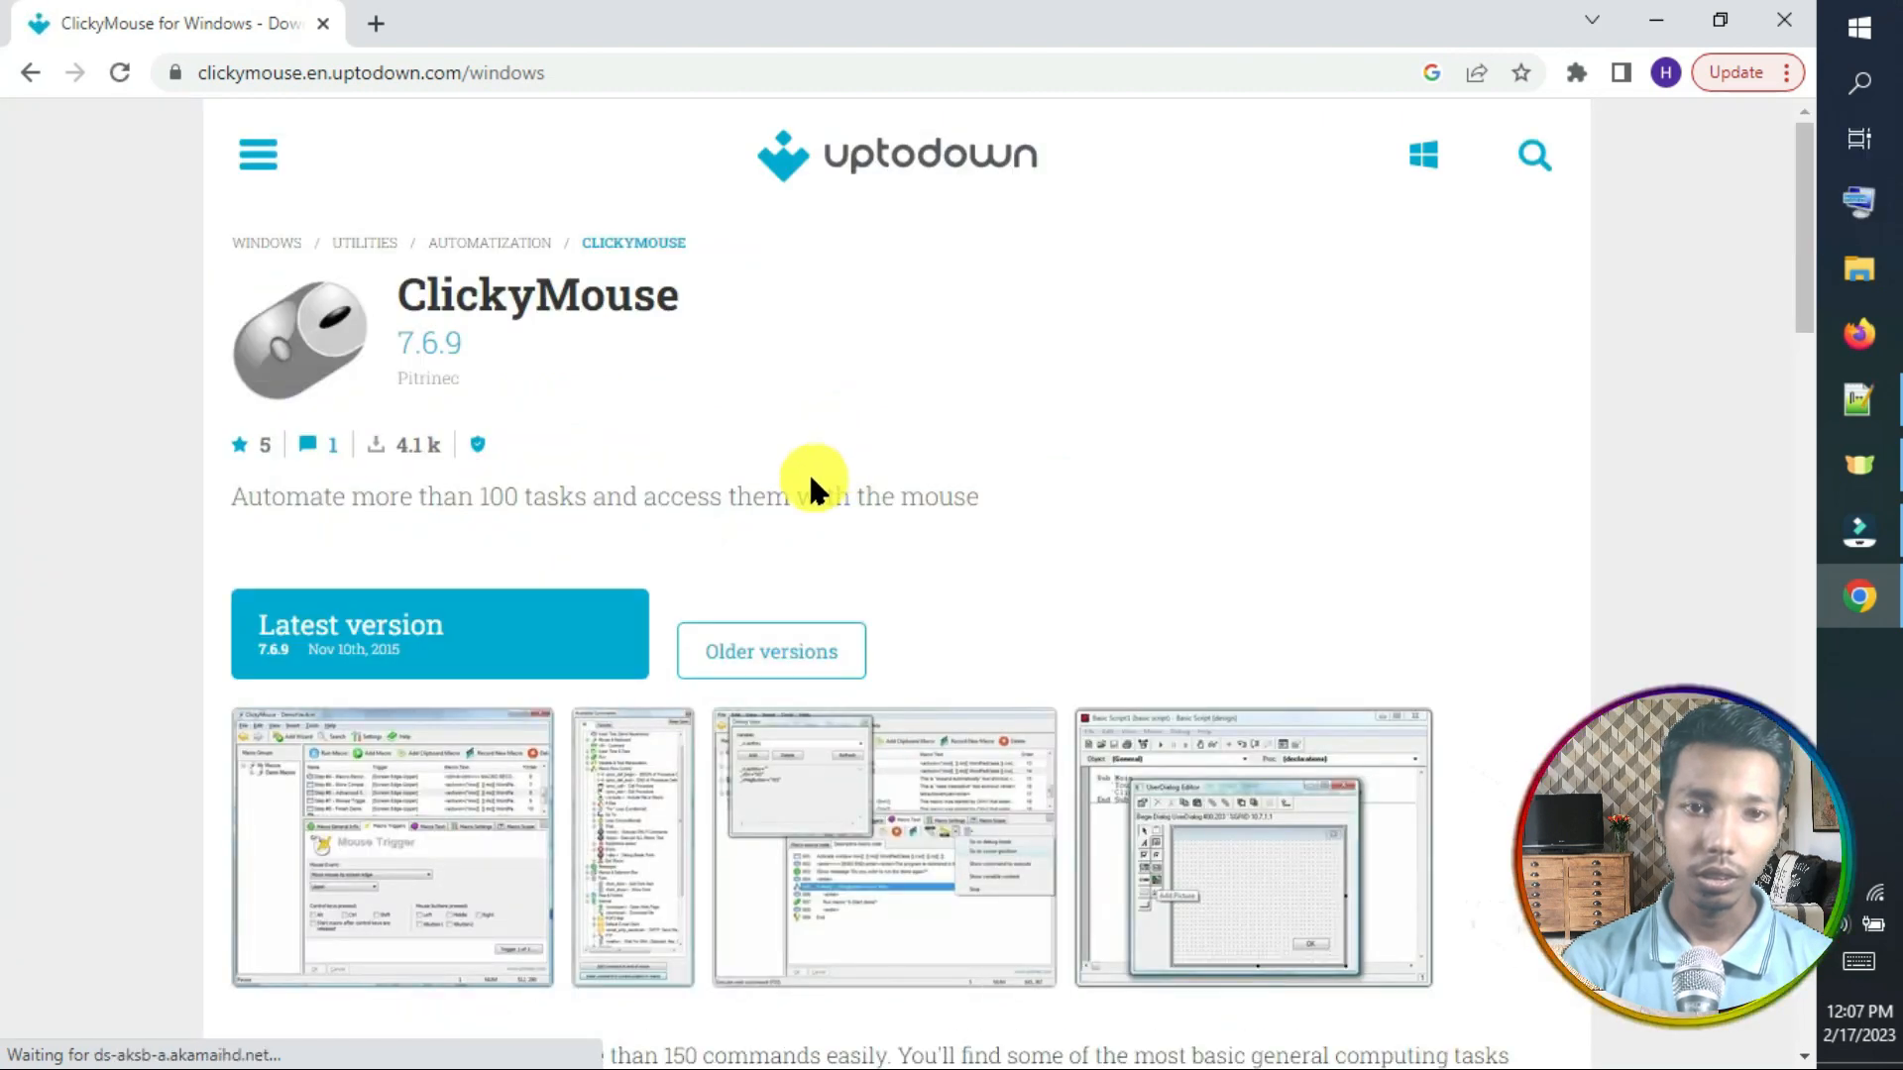
left_click(436, 651)
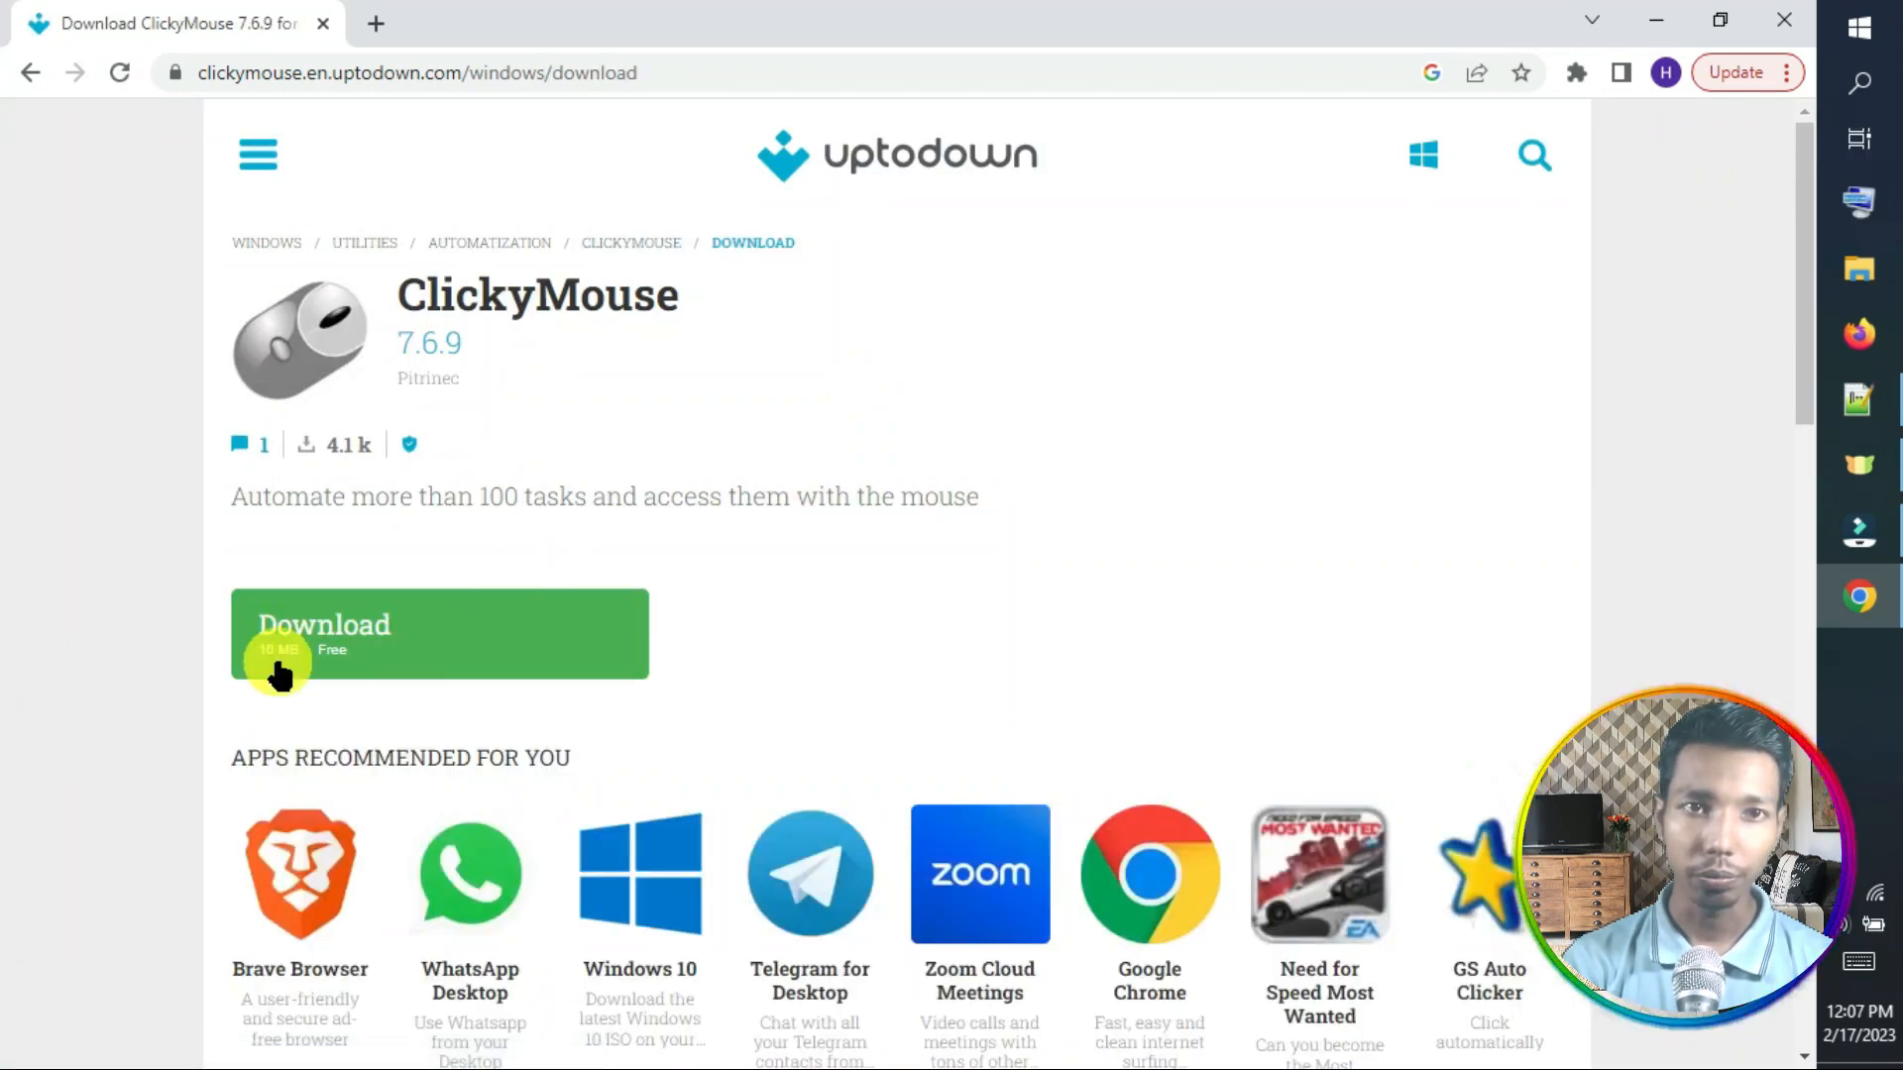
left_click(349, 654)
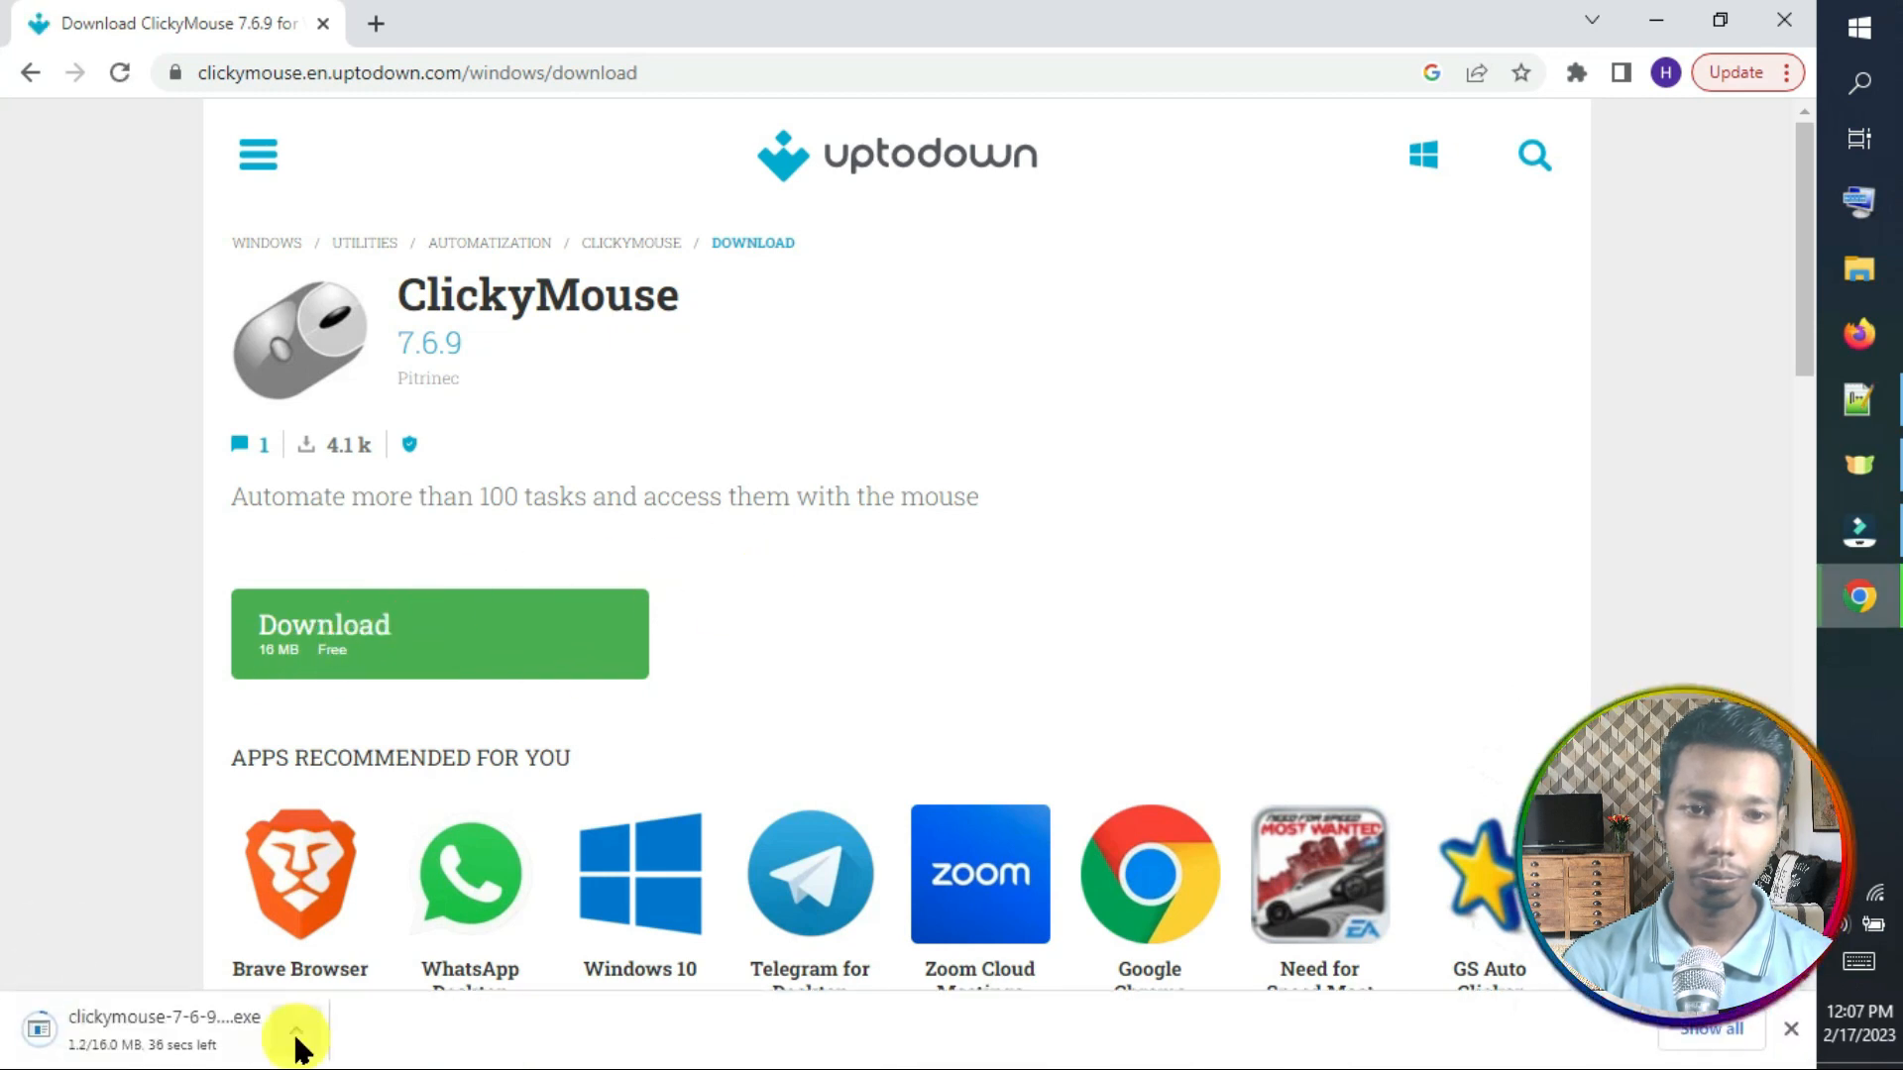
Step: Launch the newest downloaded ClickyMouse installer, clickymouse-7-6-9-en-win (2).exe, from the browser's downloads and close the browser
key("ctrl+j")
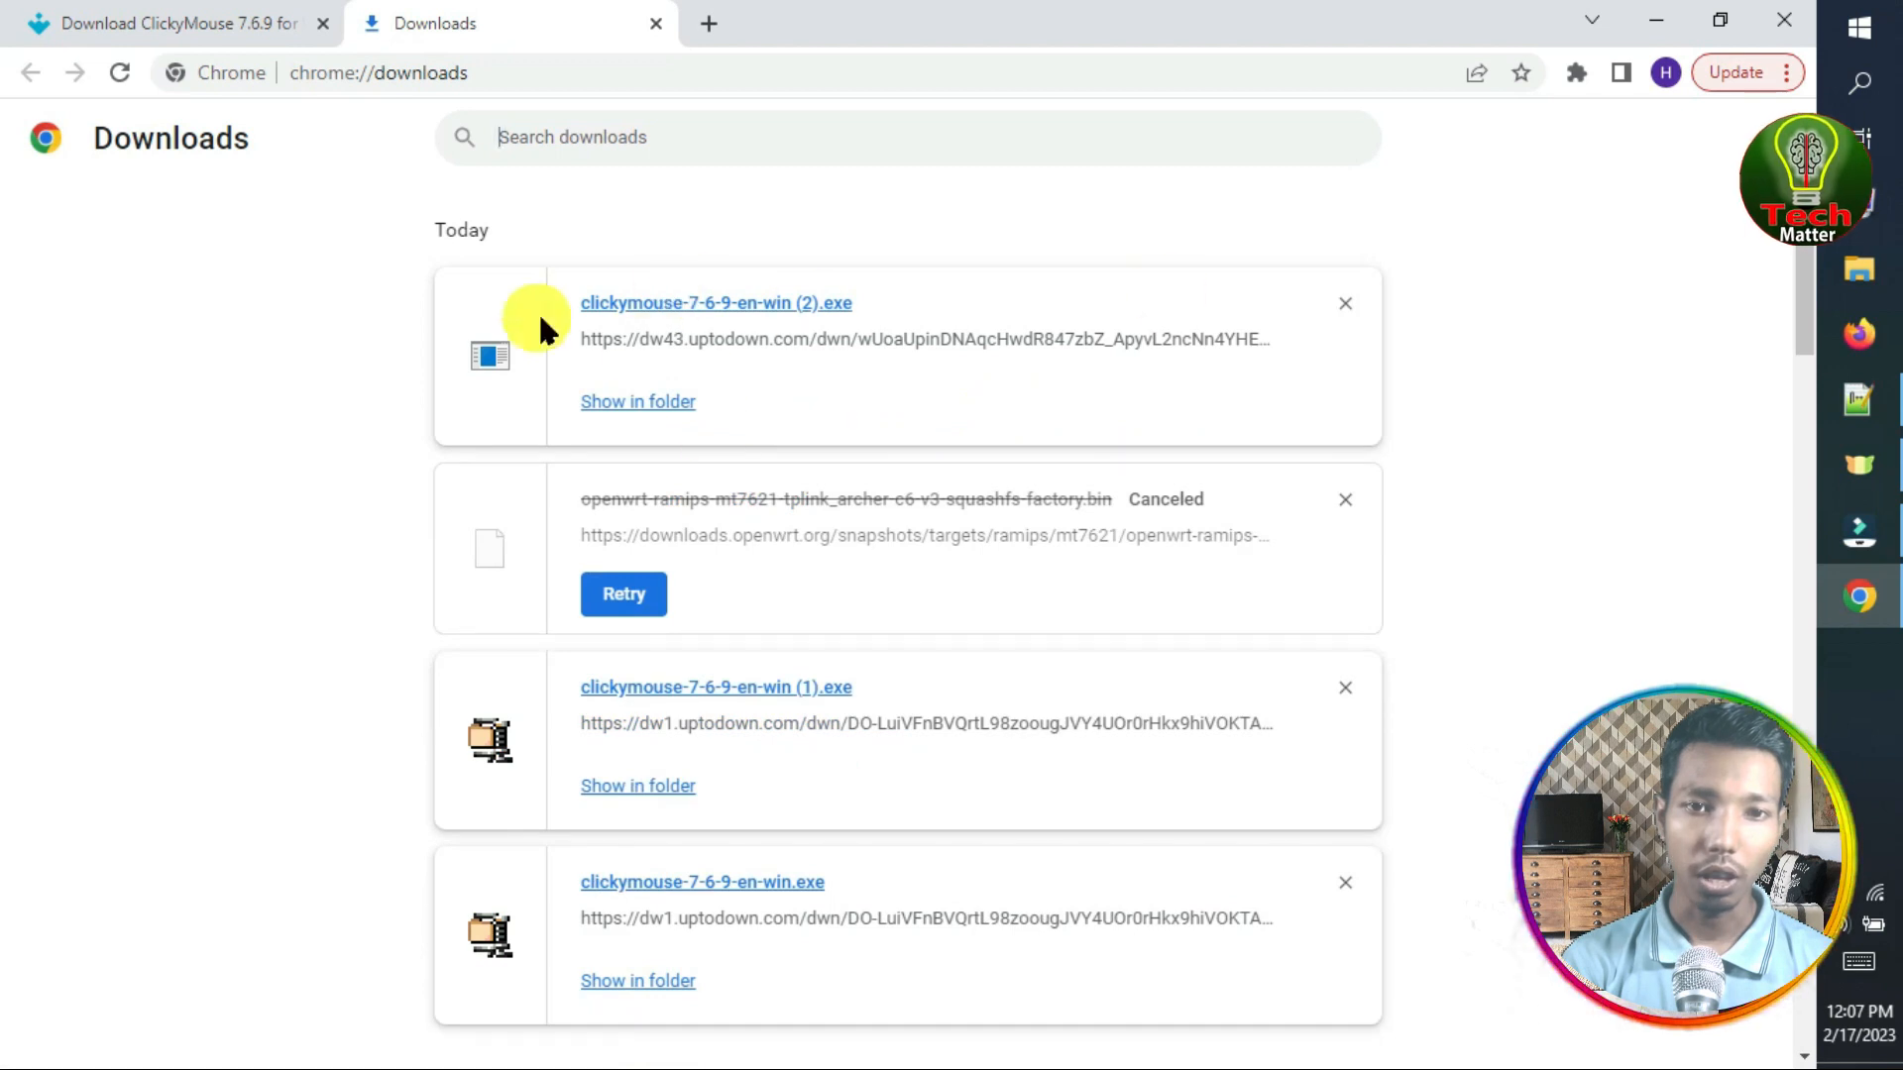
left_click(694, 300)
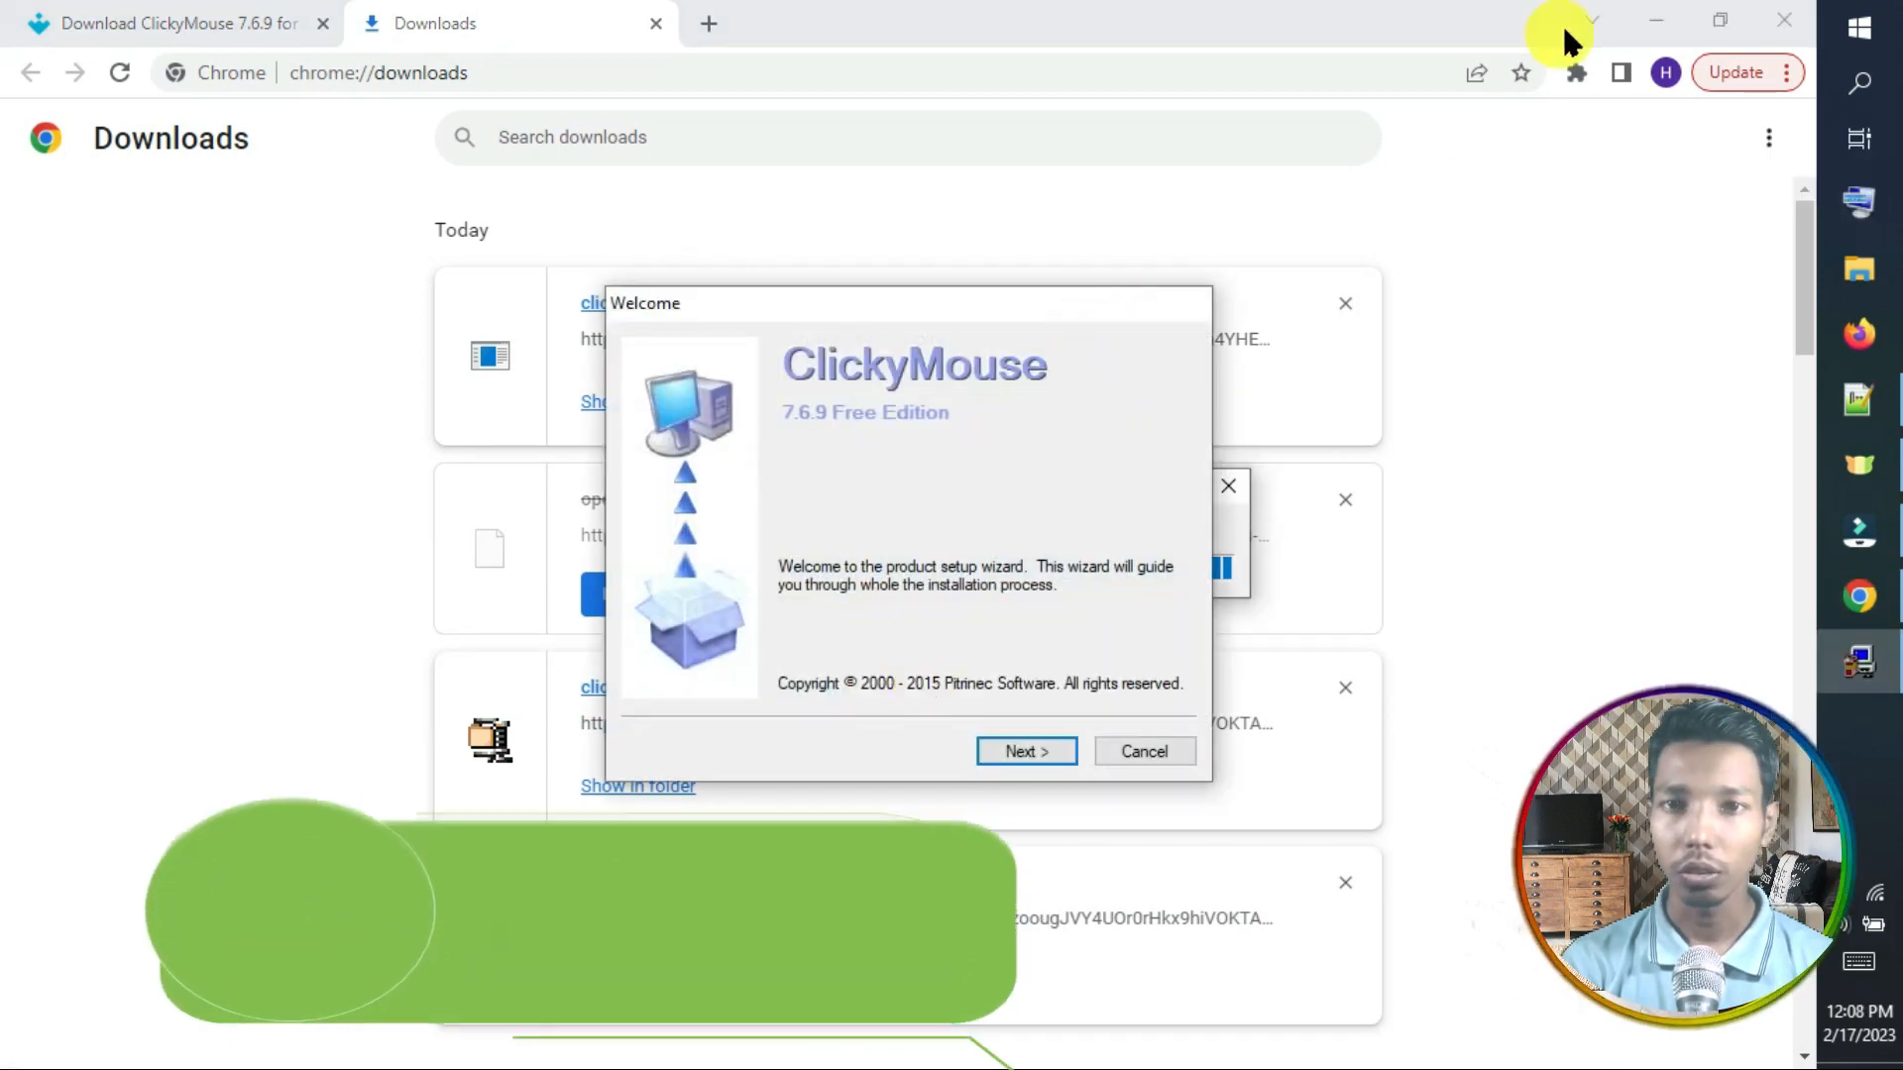
left_click(1781, 12)
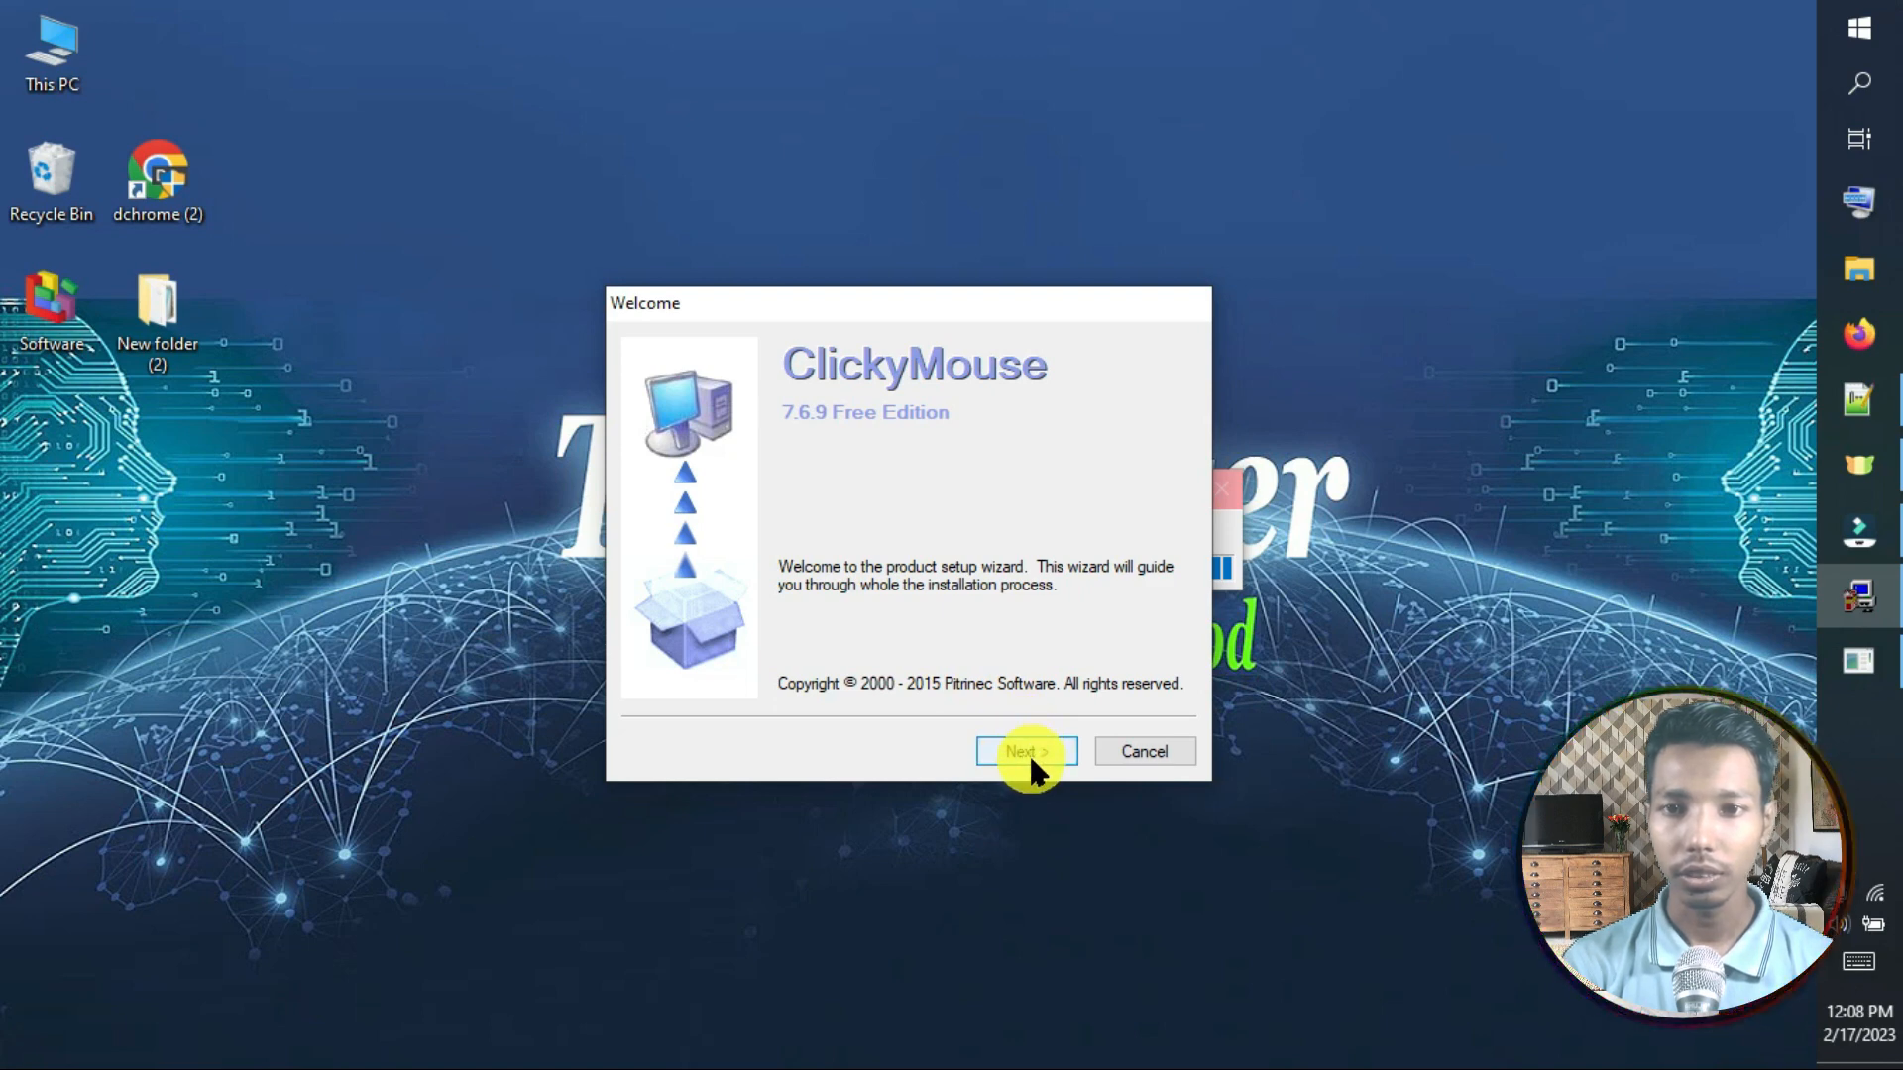
Step: Install ClickyMouse with the licence accepted and the default folders, finishing with Open tutorial off and Launch program on
left_click(1029, 754)
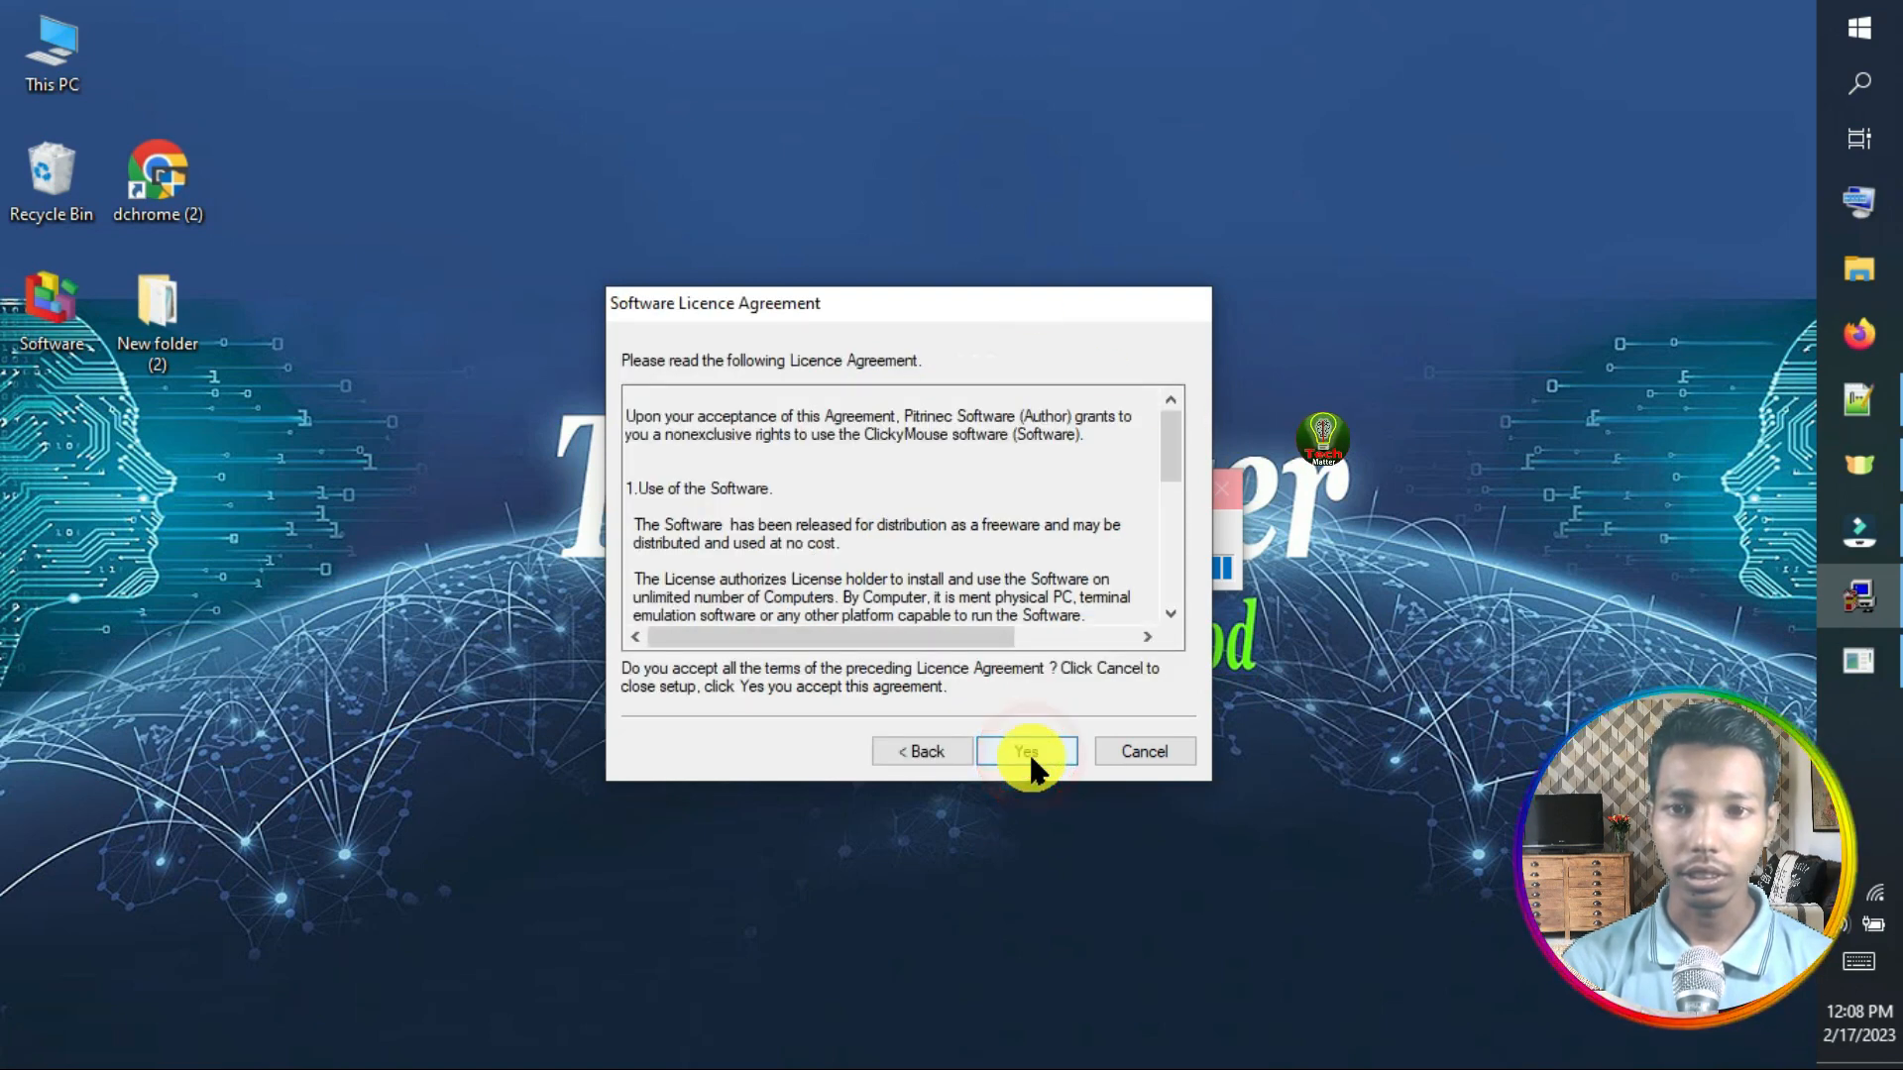
left_click(1031, 756)
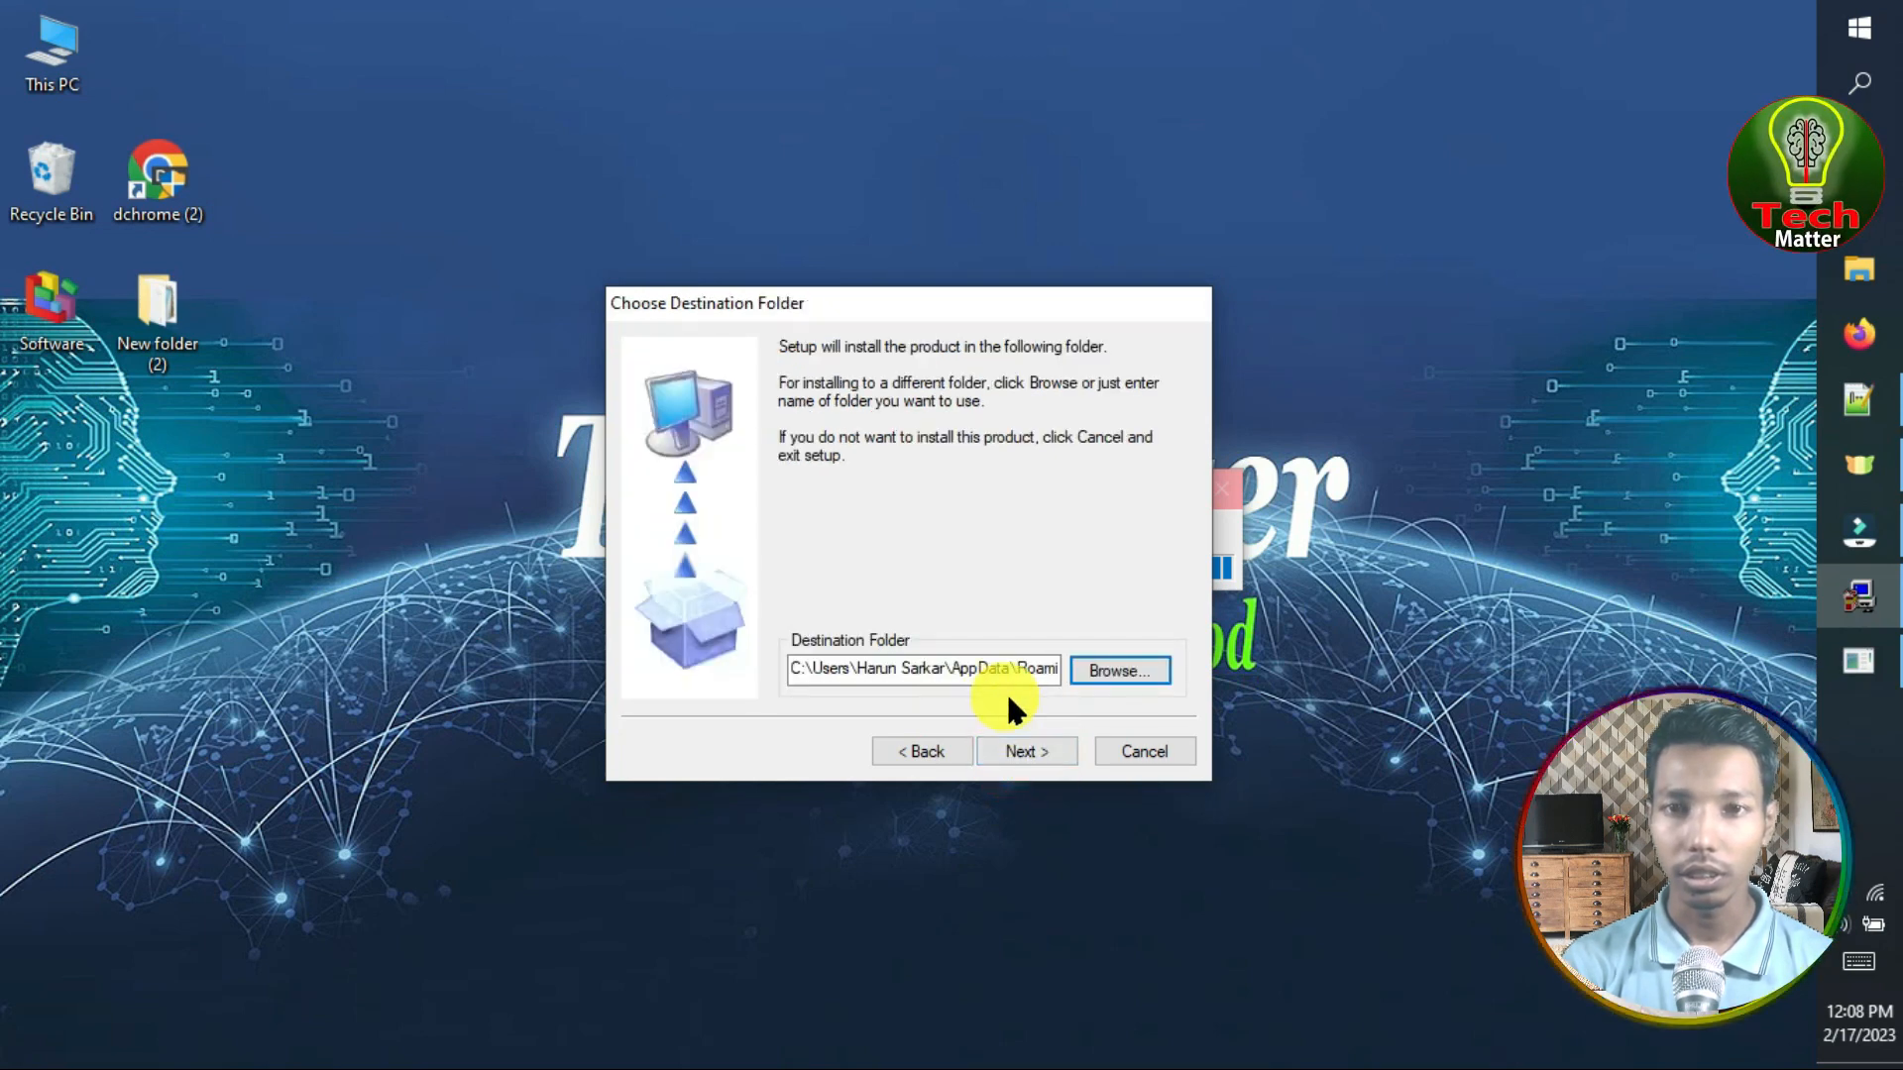
left_click(1024, 753)
left_click(1024, 759)
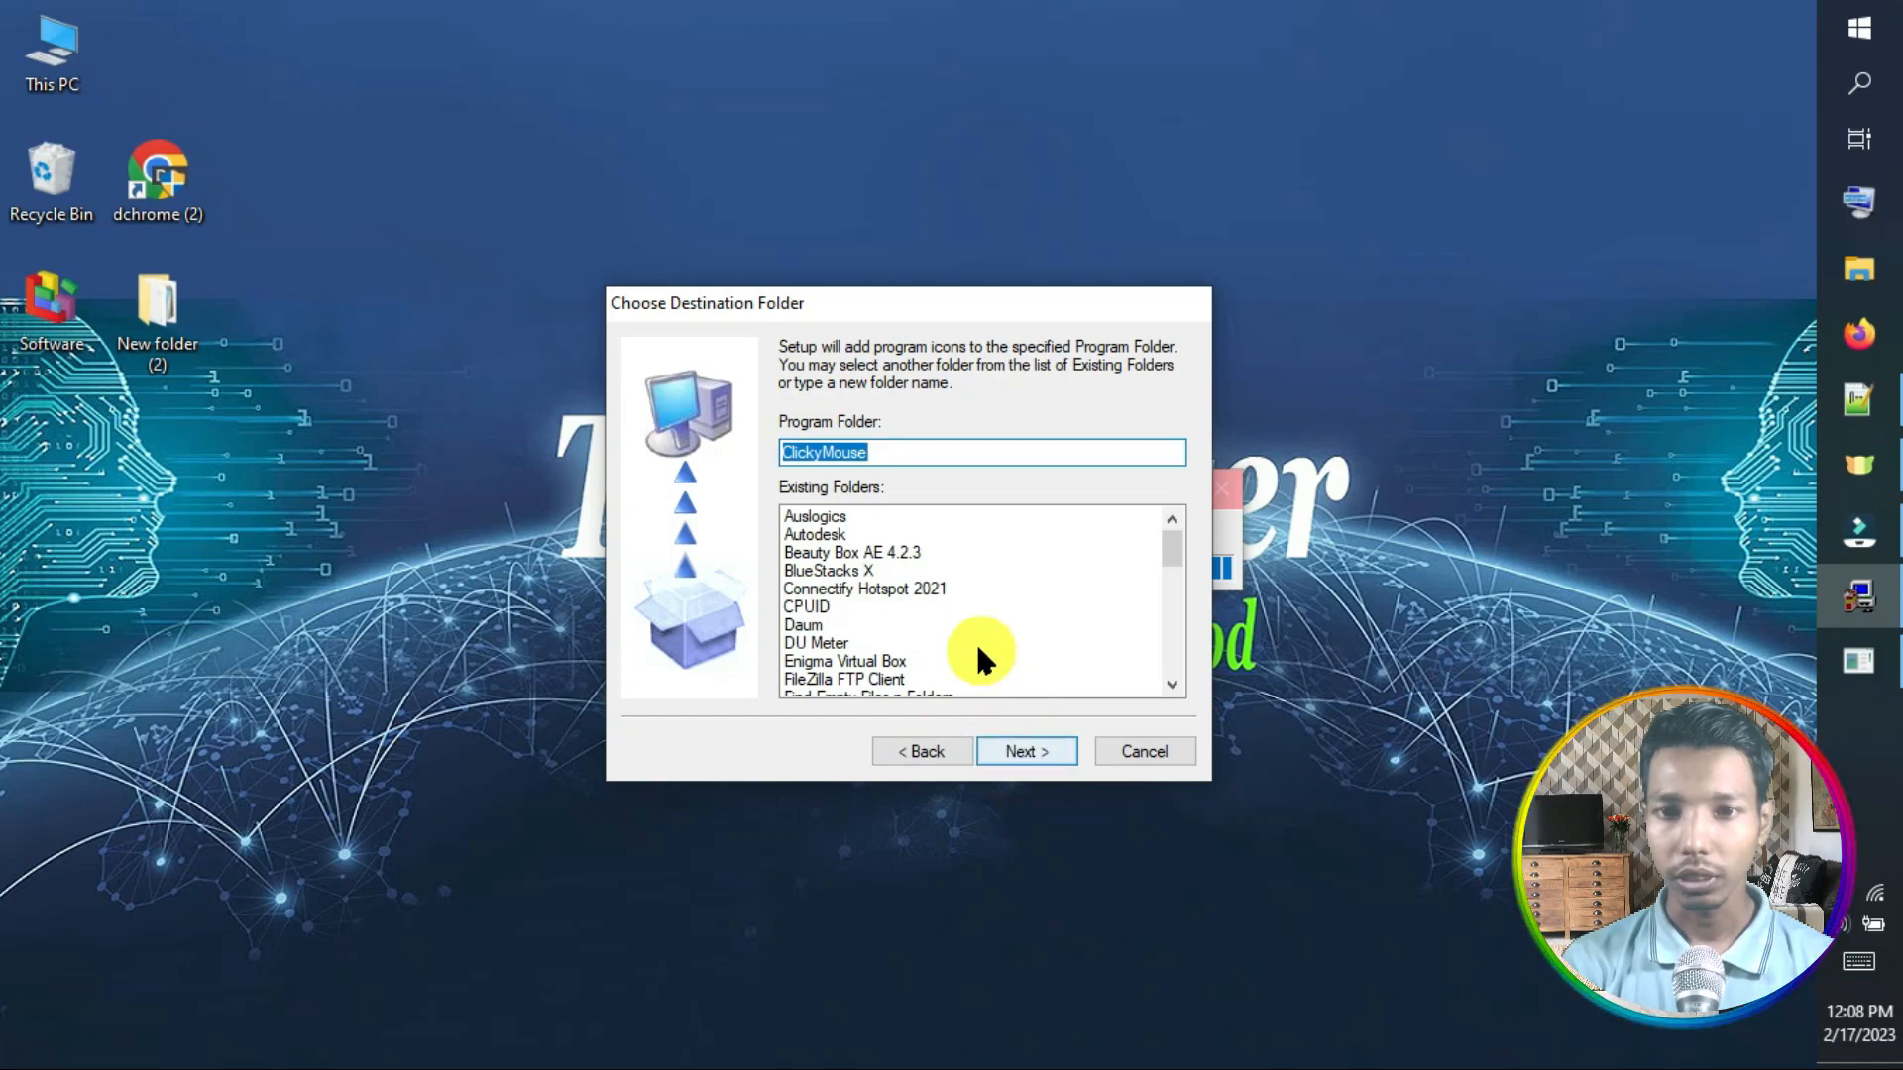
left_click(1043, 770)
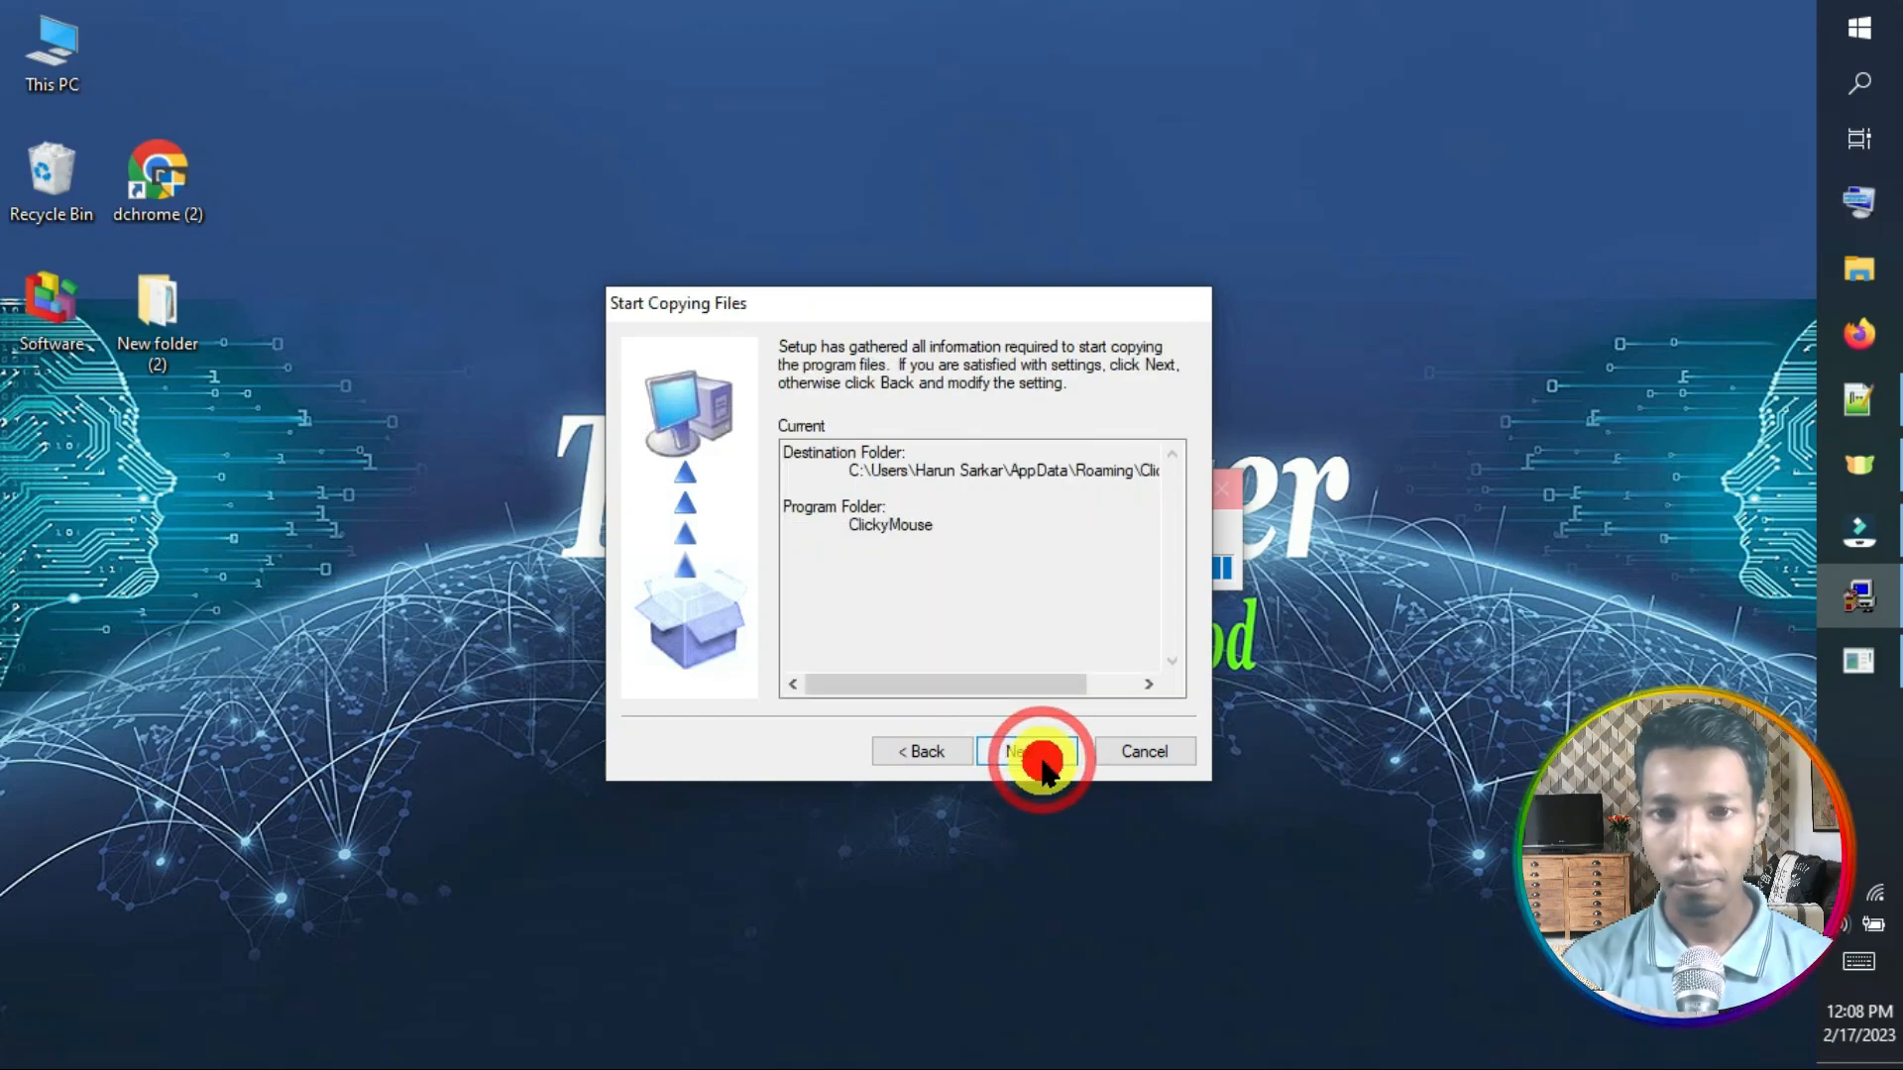
left_click(1049, 755)
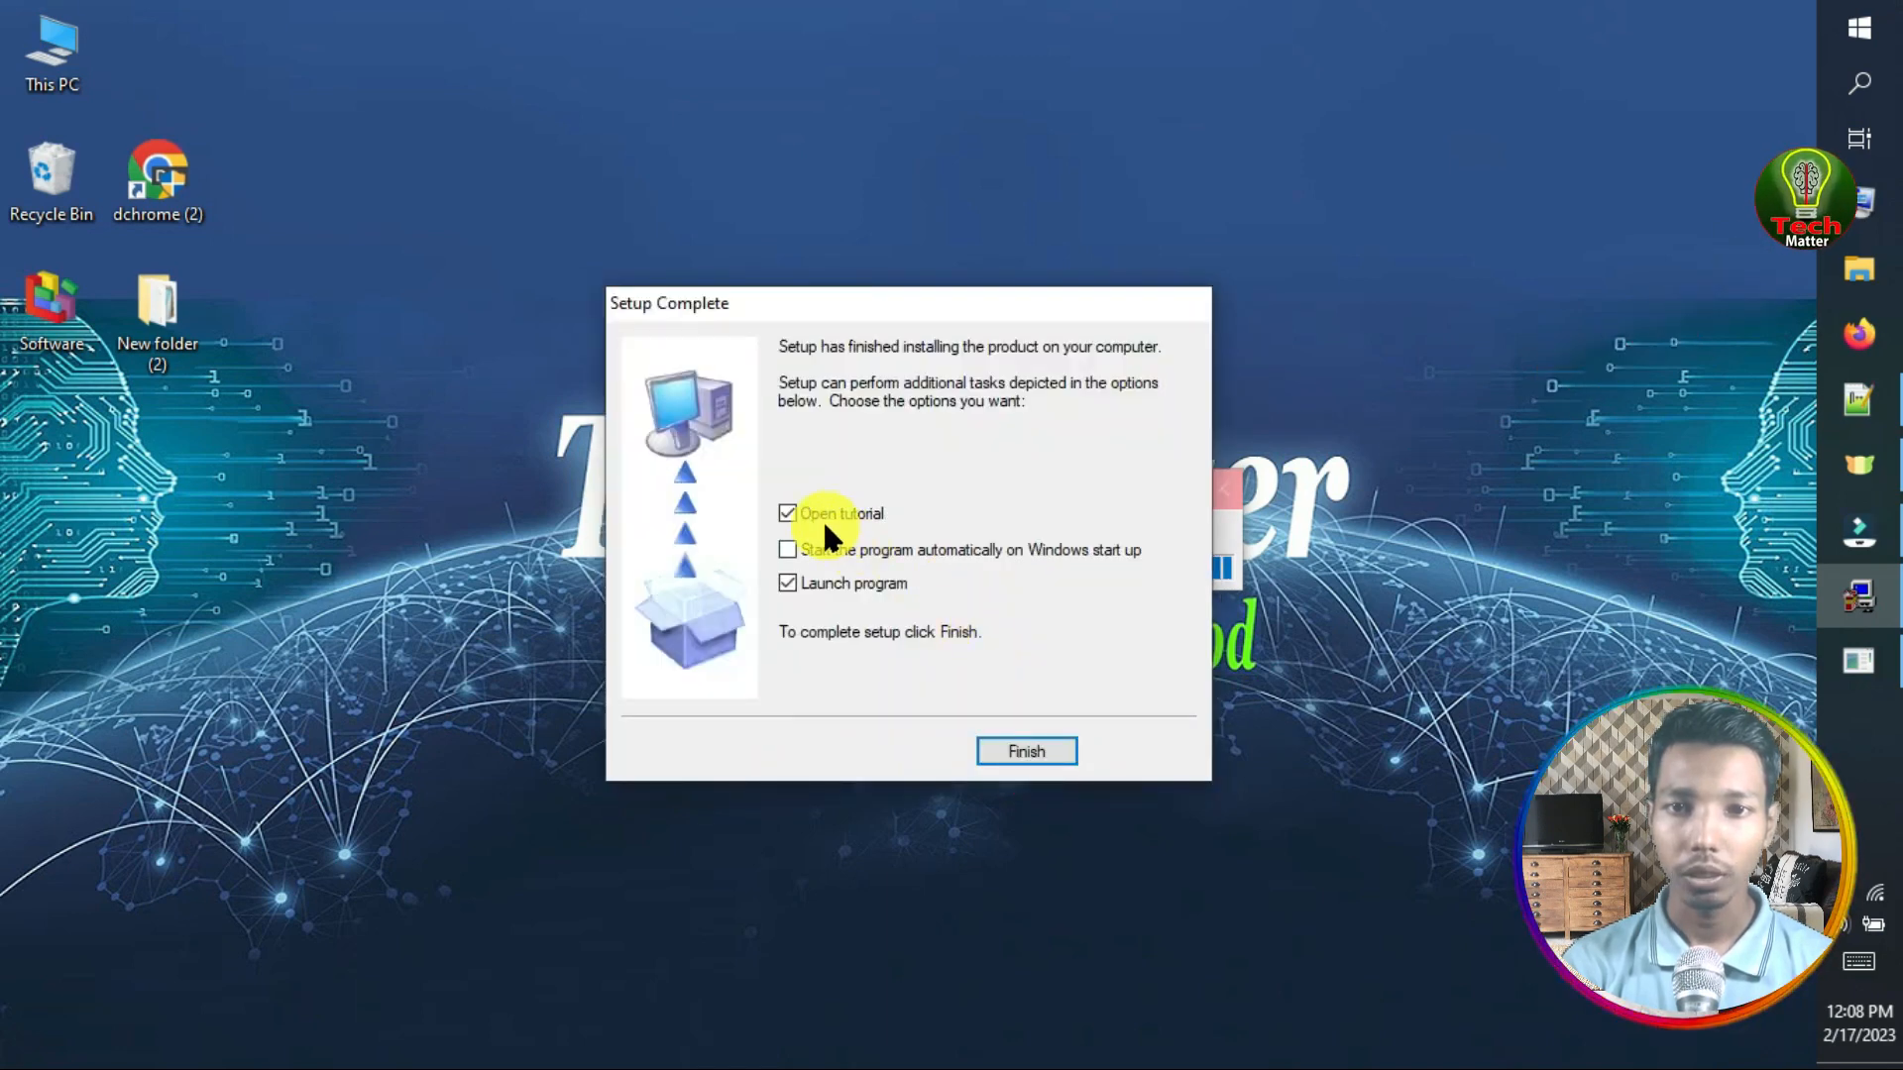
left_click(801, 513)
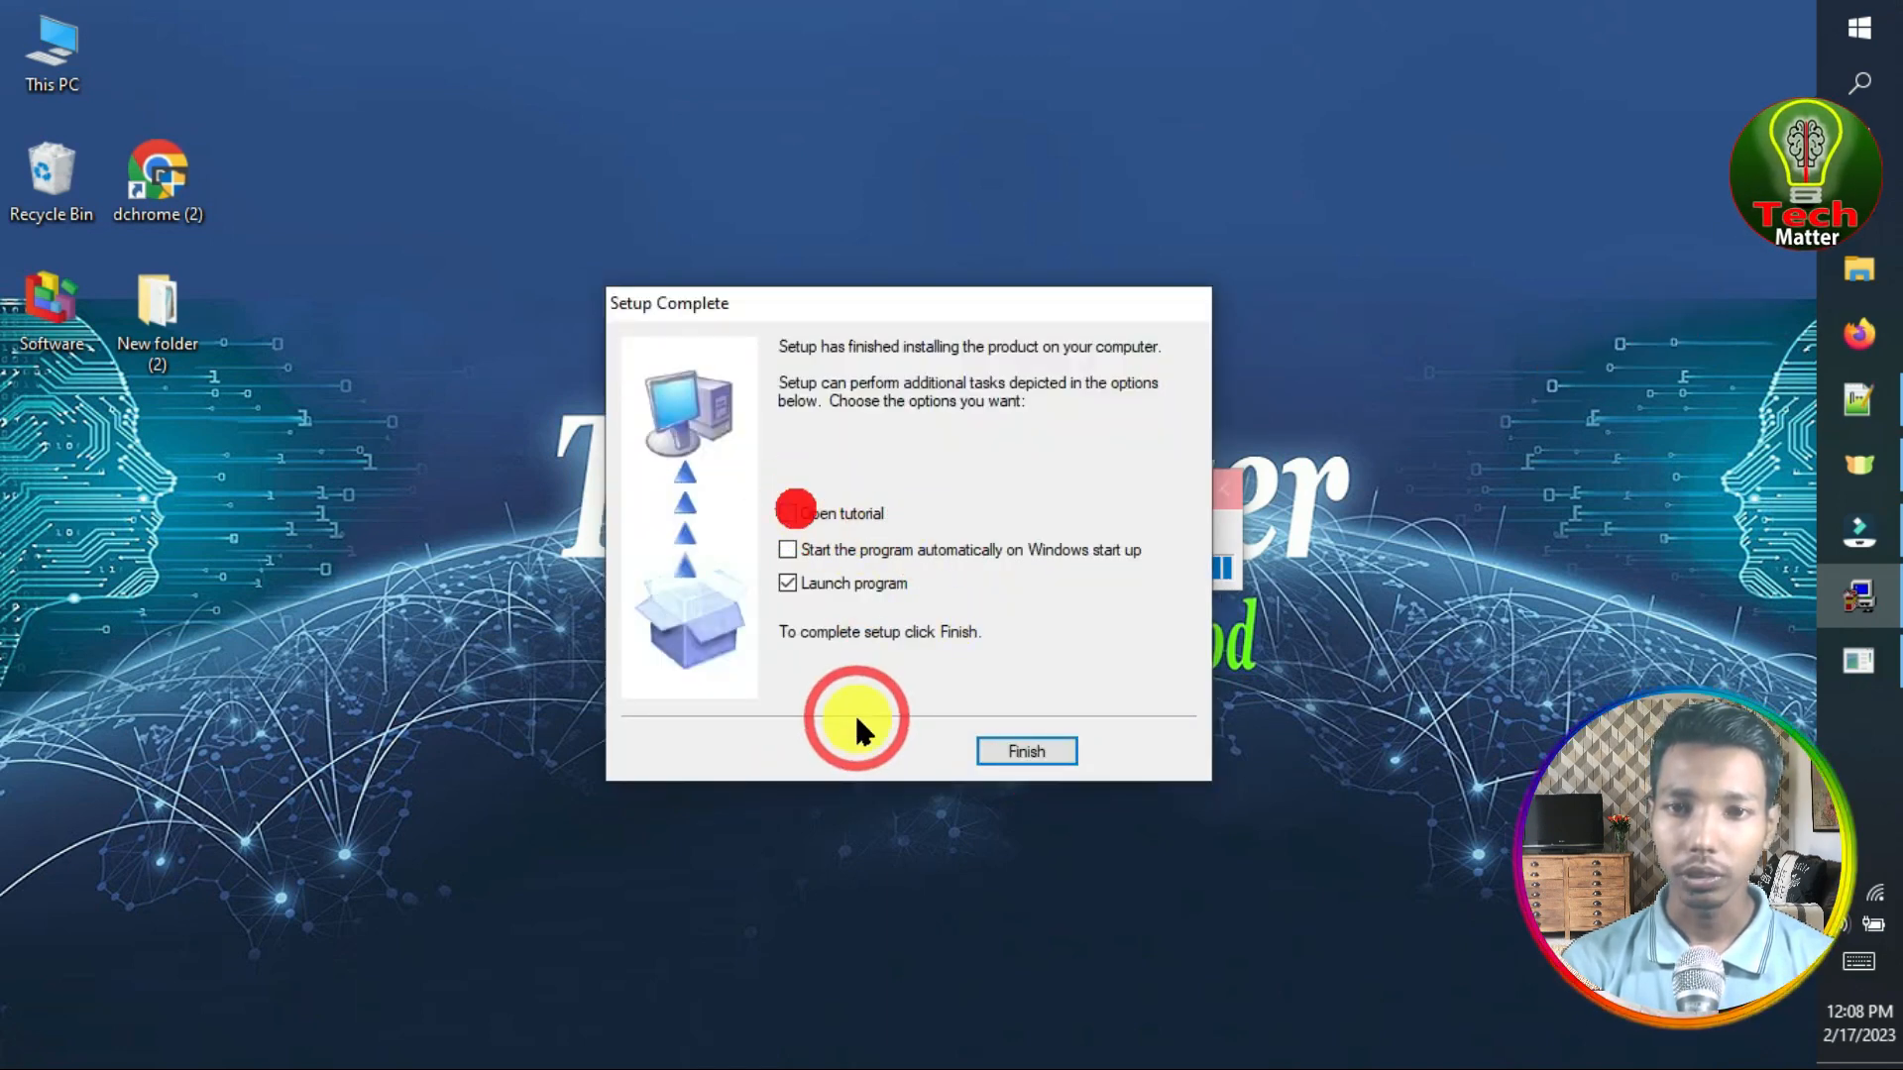
left_click(1028, 752)
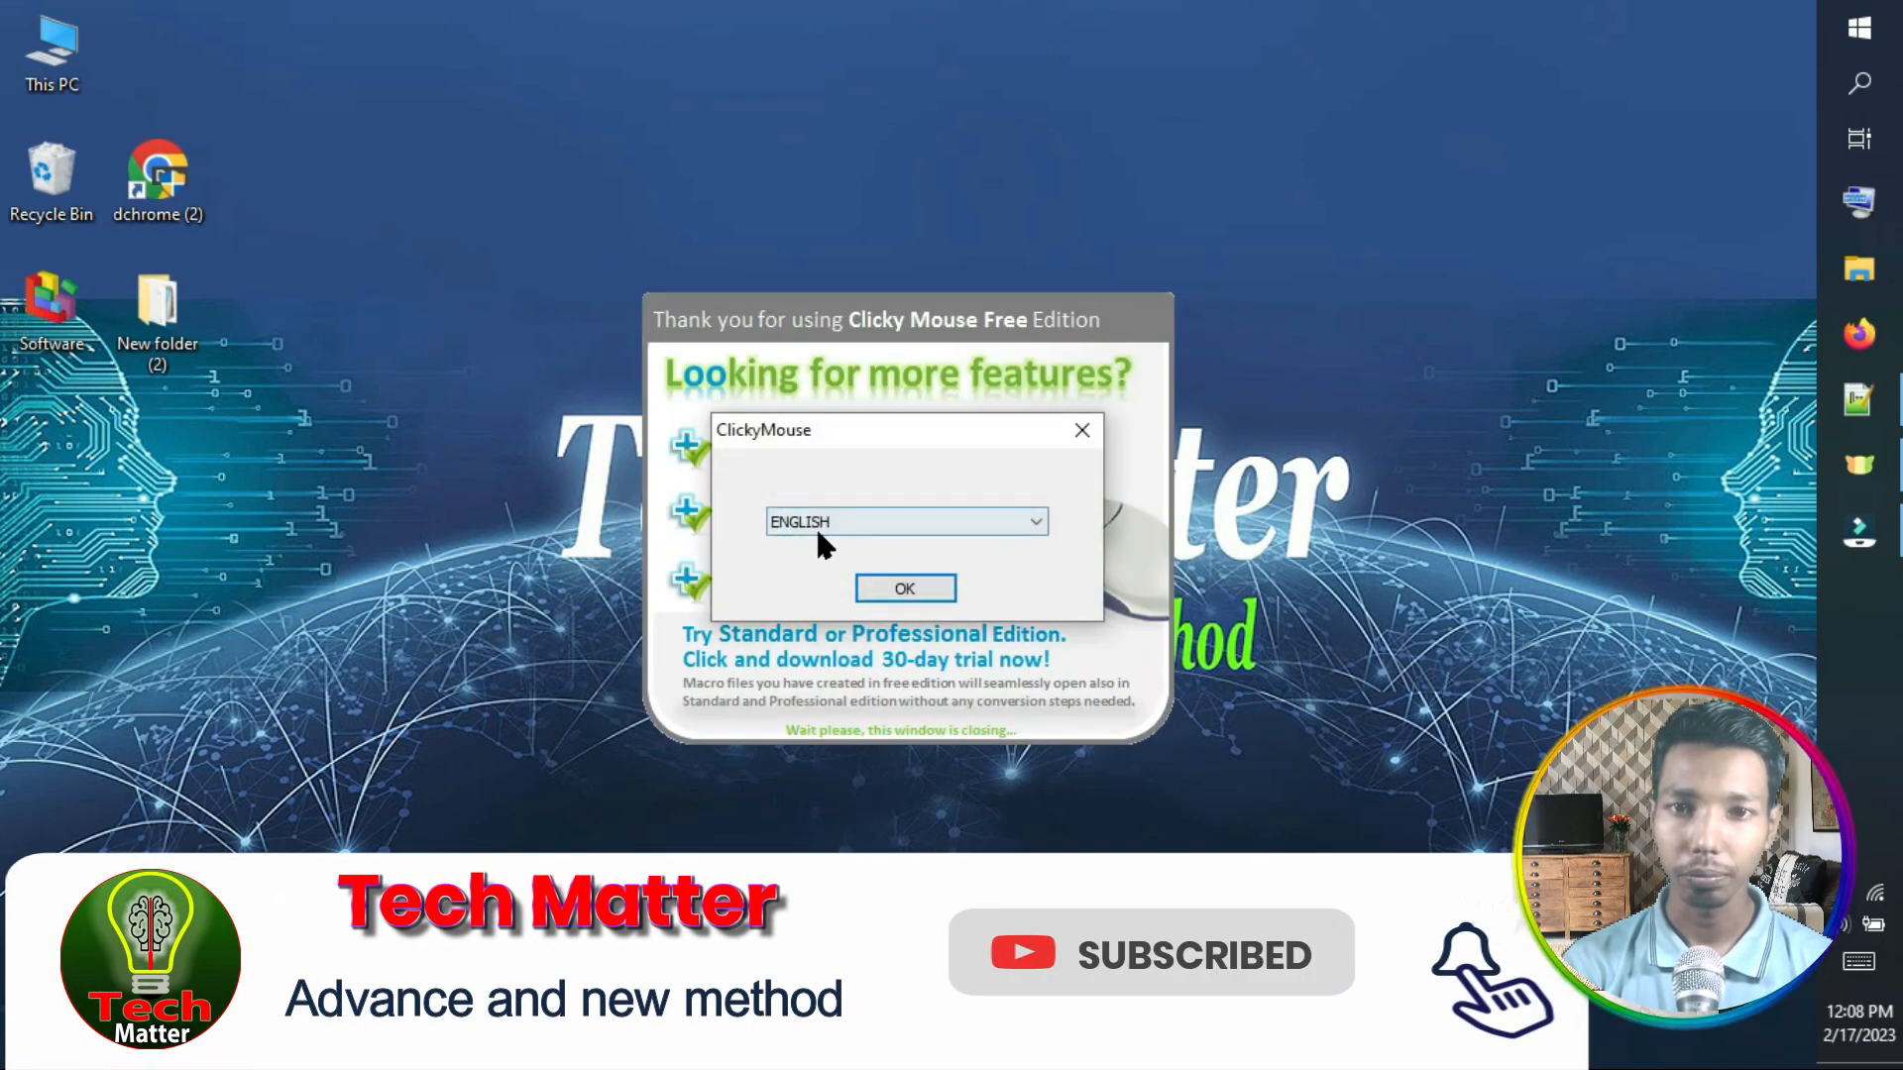
Step: Keep English as the ClickyMouse interface language and confirm it
left_click(920, 515)
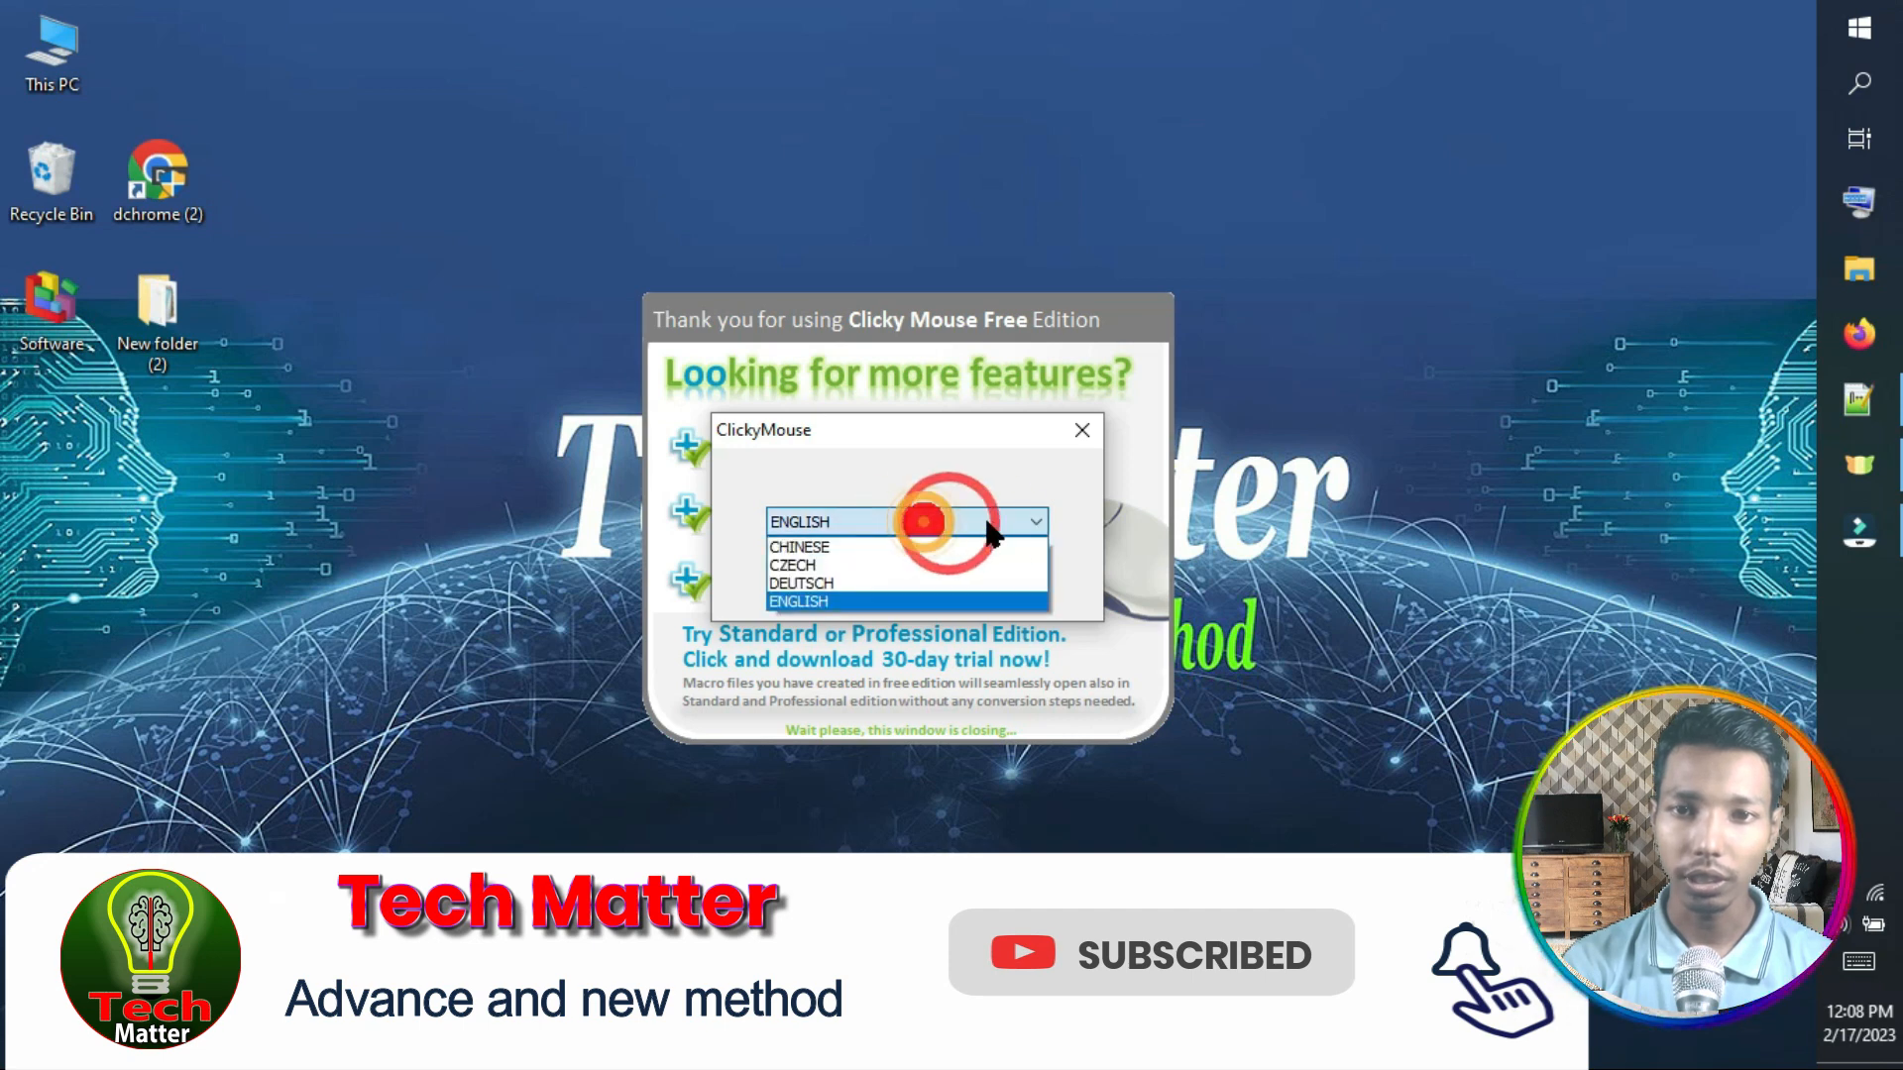
left_click(971, 523)
left_click(904, 588)
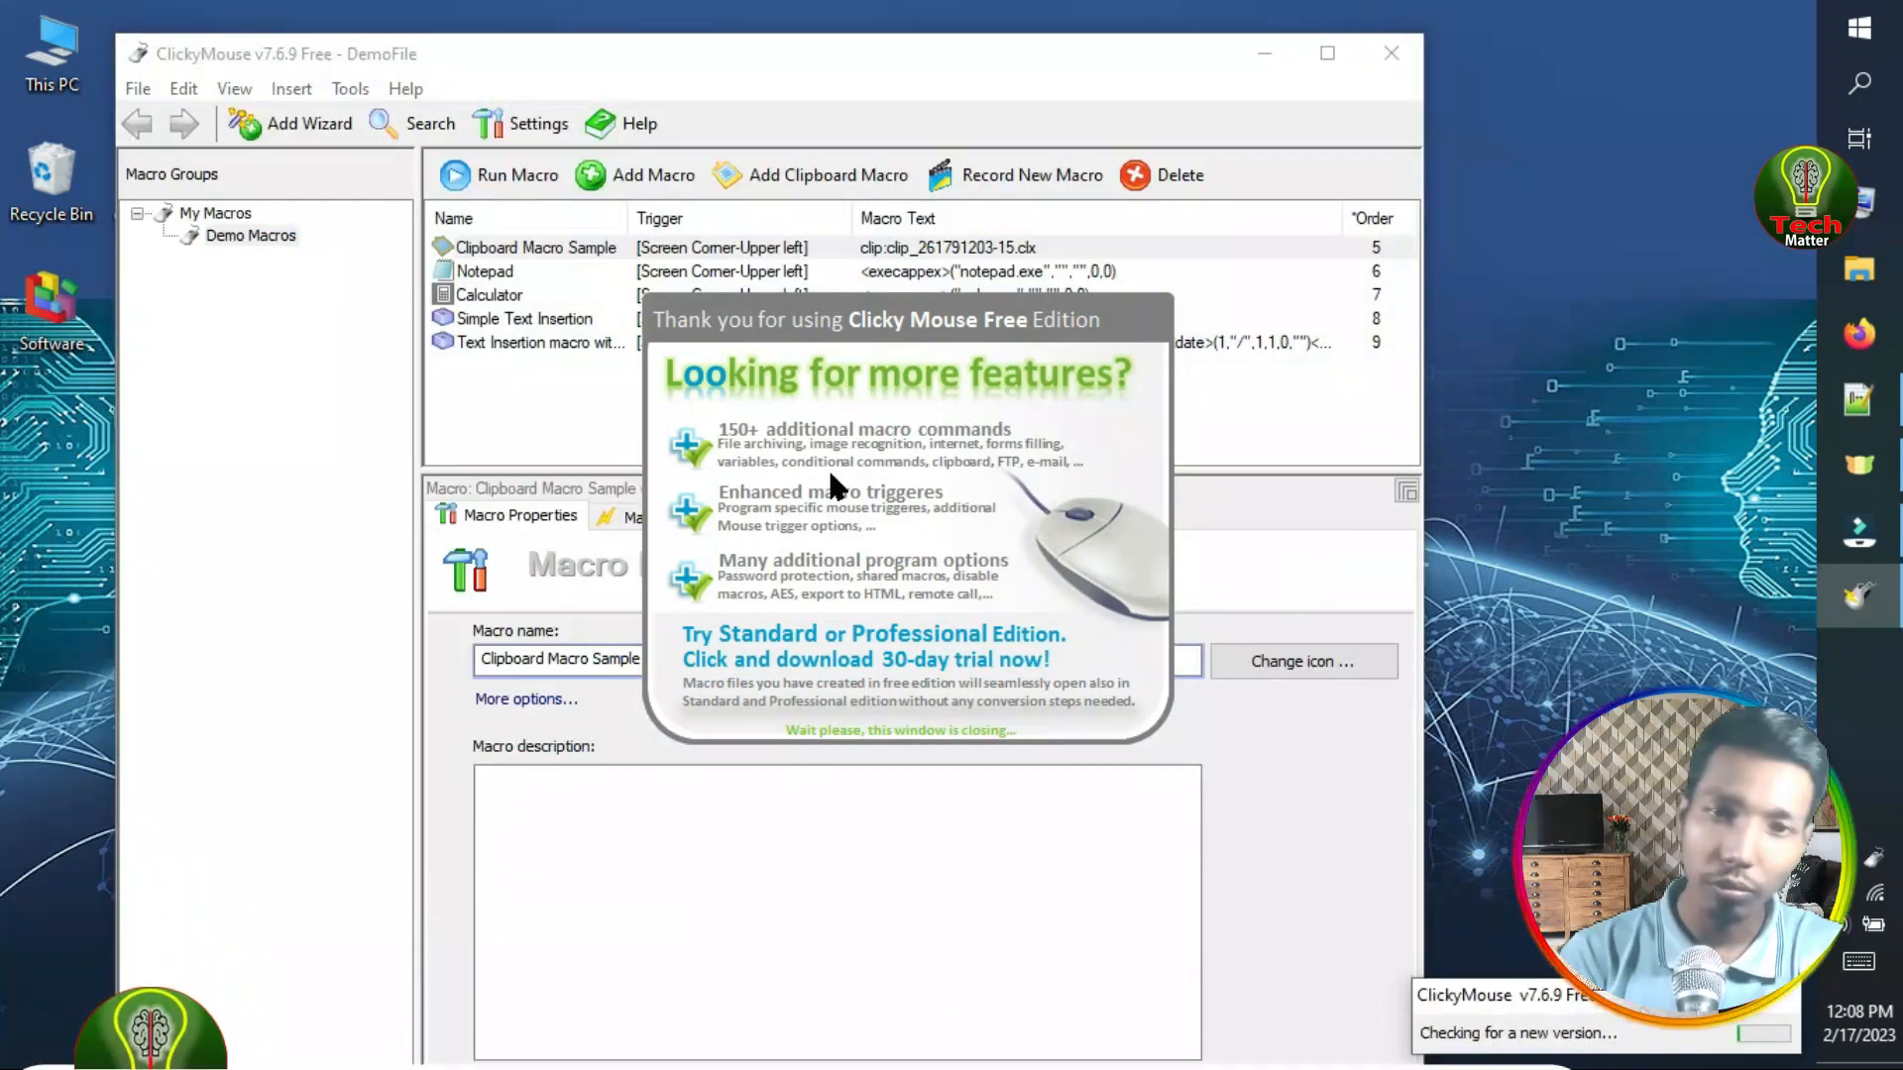
Step: Look through the demo macros one by one, from Clipboard Macro Sample down to the text insertion macro with commands
left_click(579, 252)
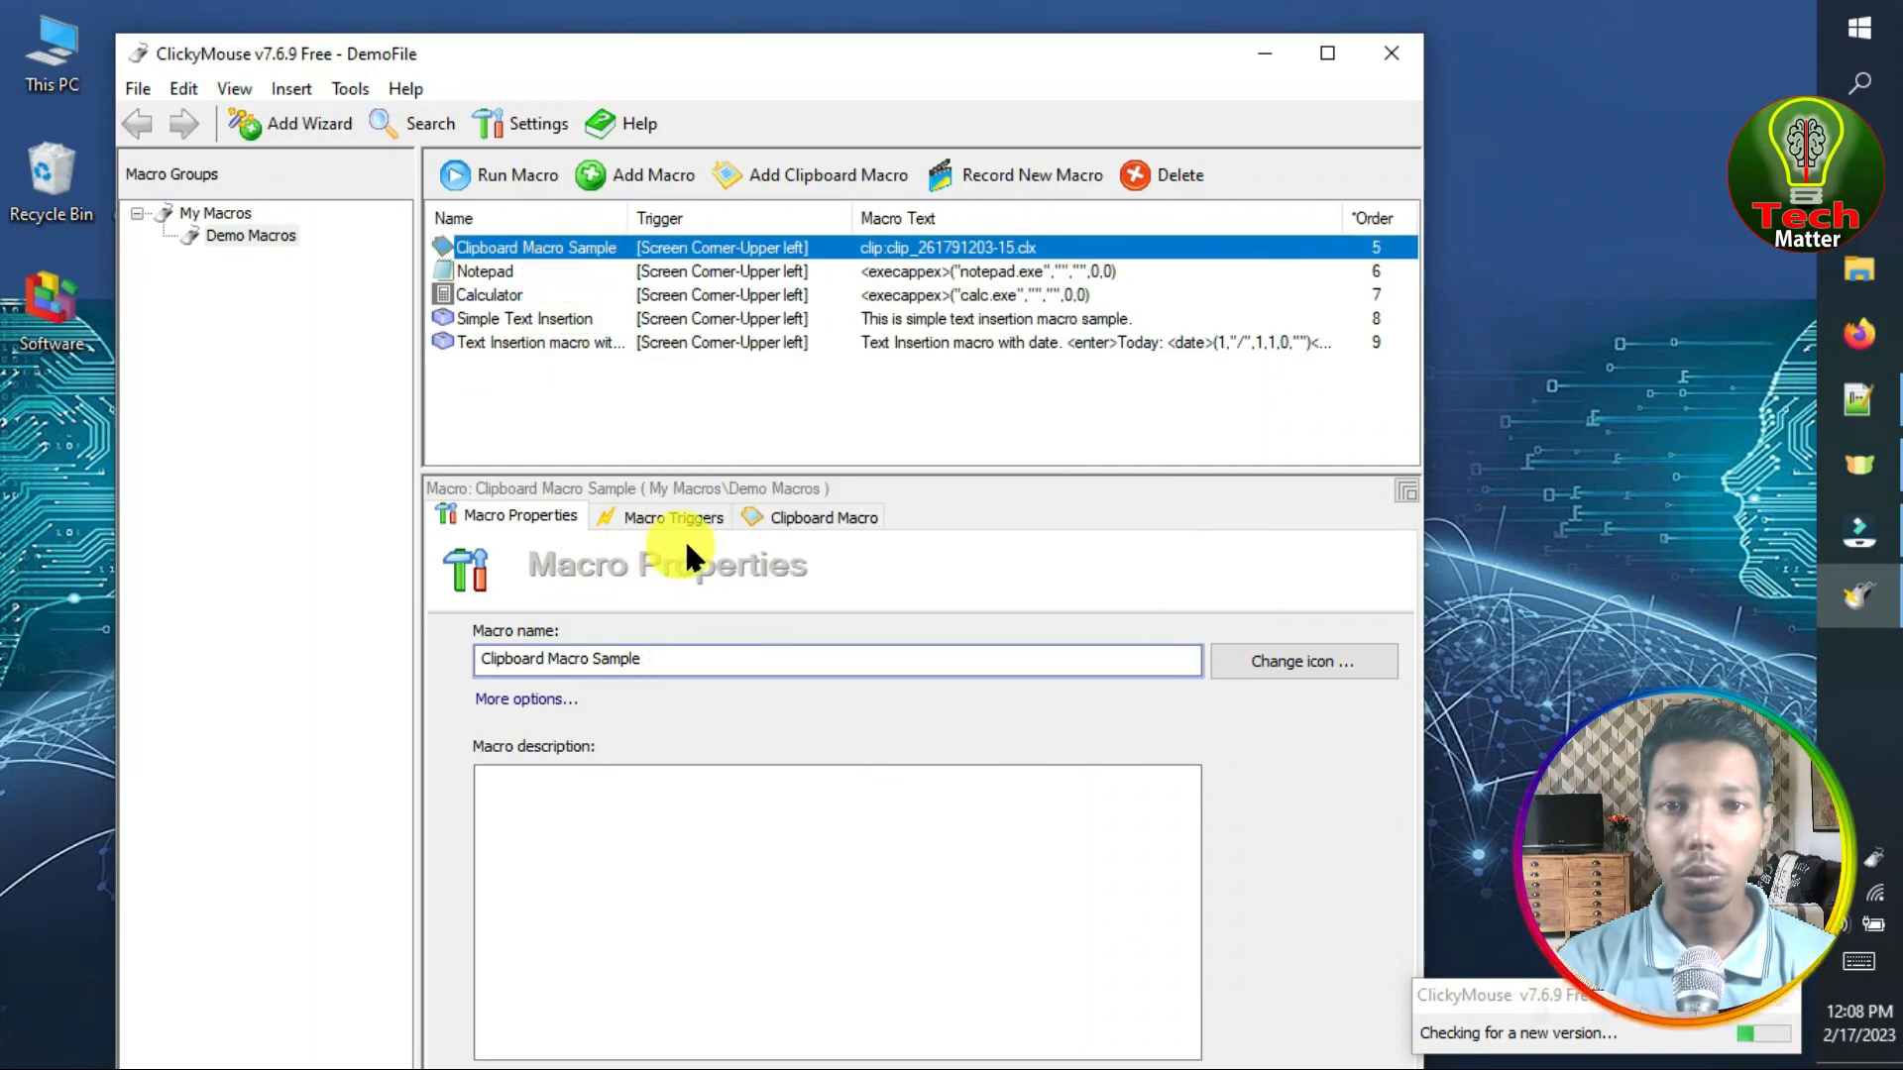
left_click(803, 518)
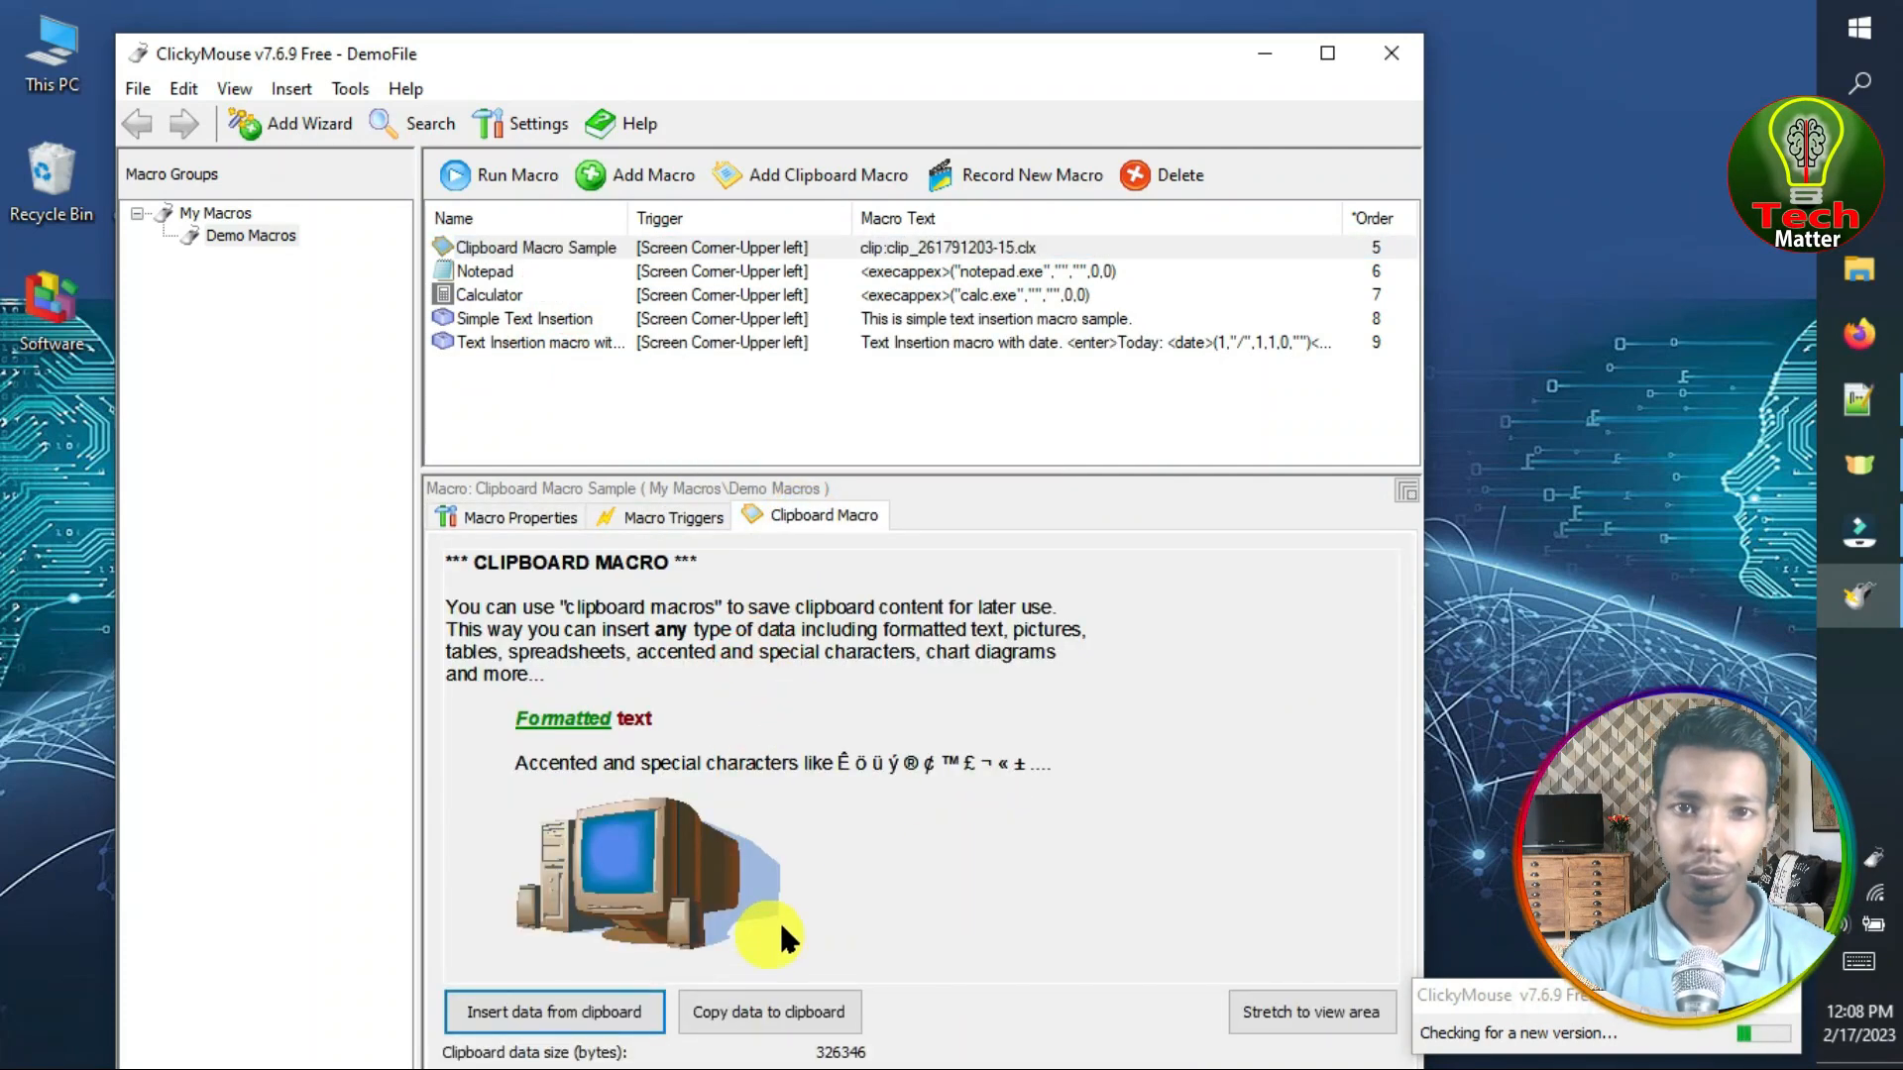
left_click(548, 270)
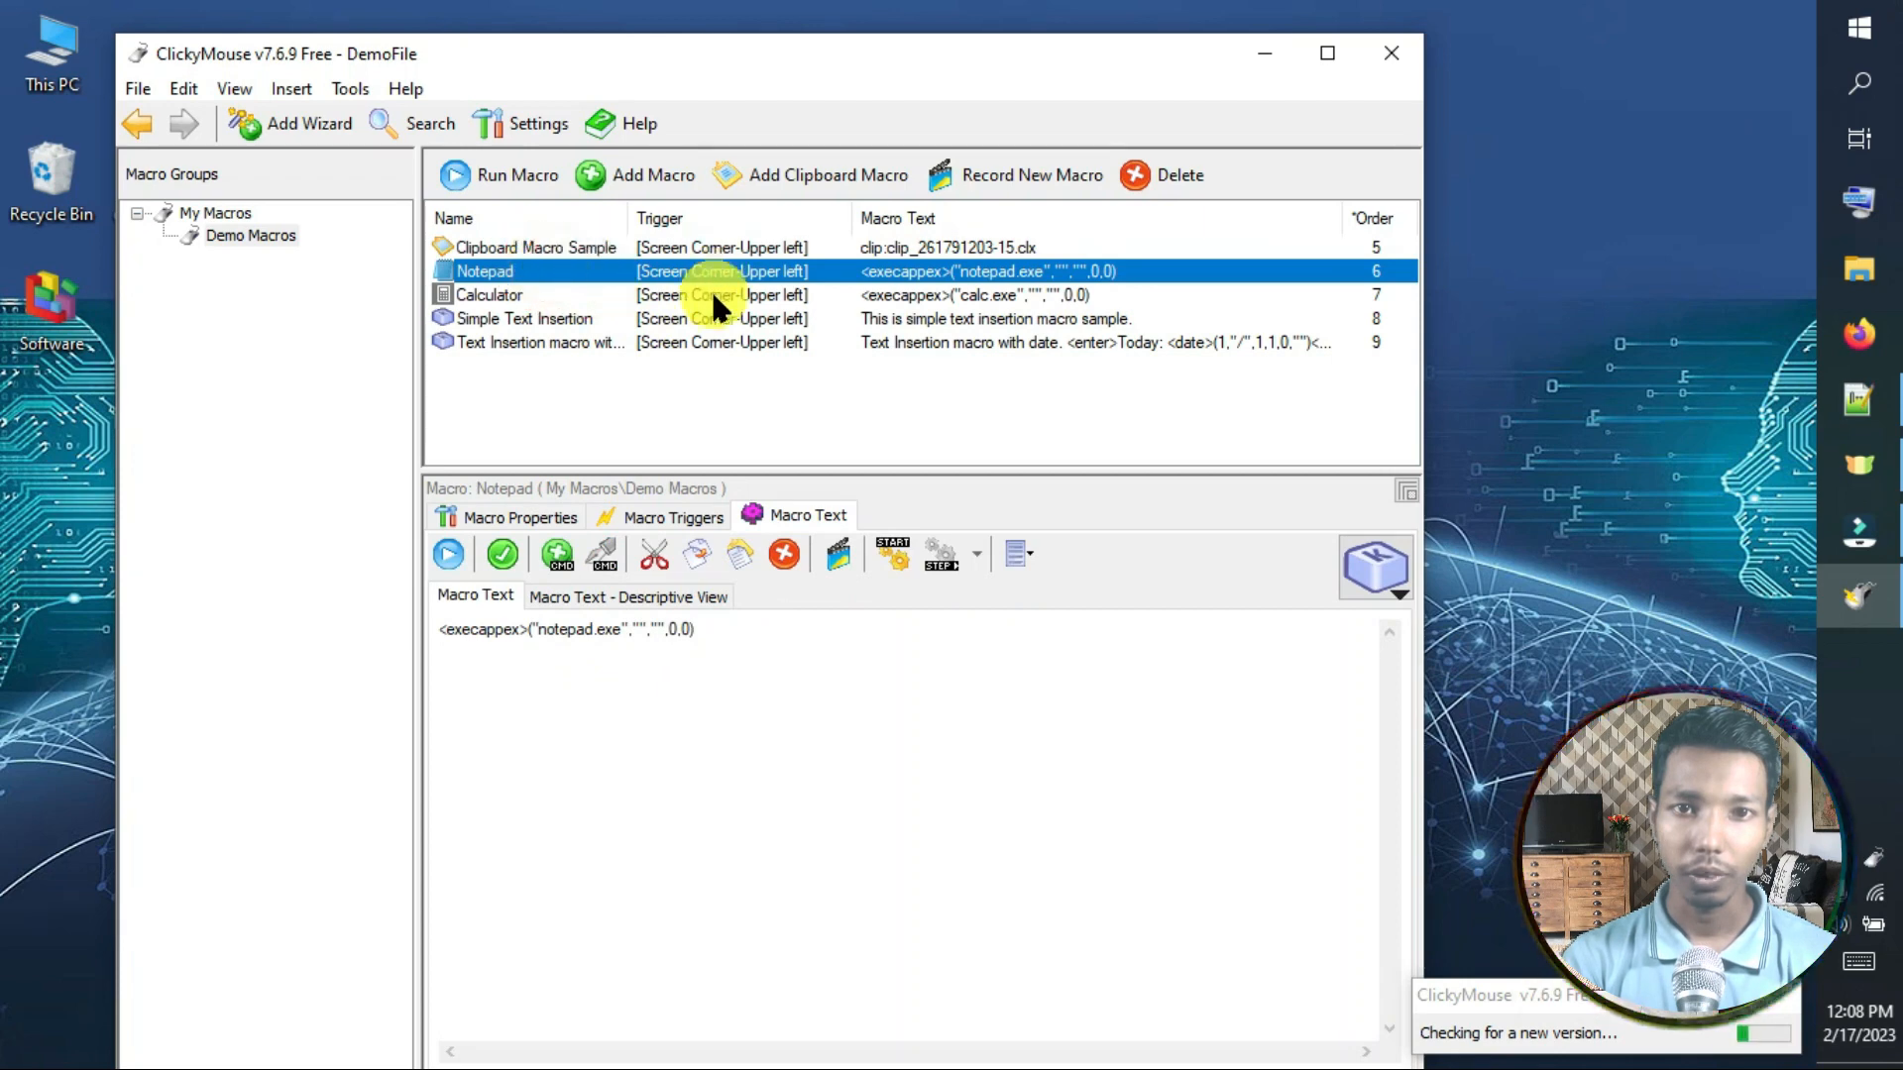
left_click(646, 295)
left_click(706, 318)
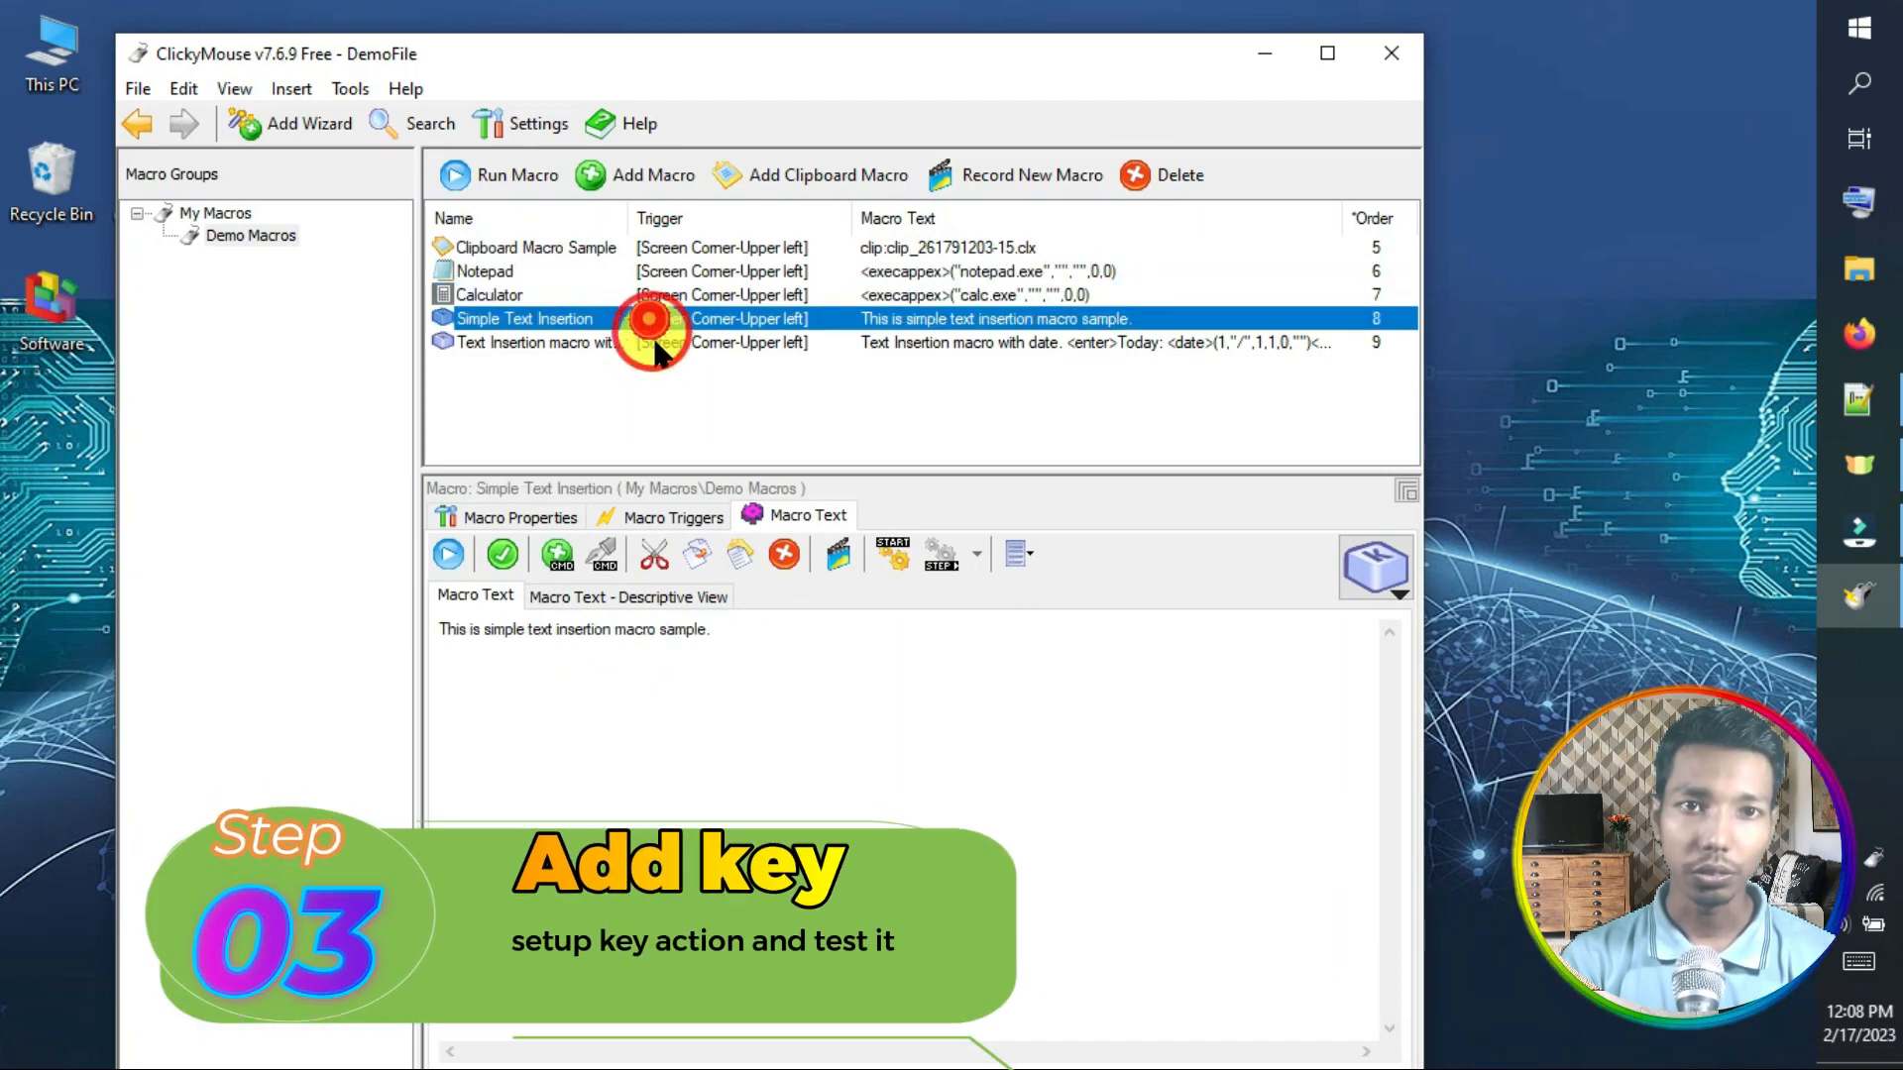
left_click(742, 342)
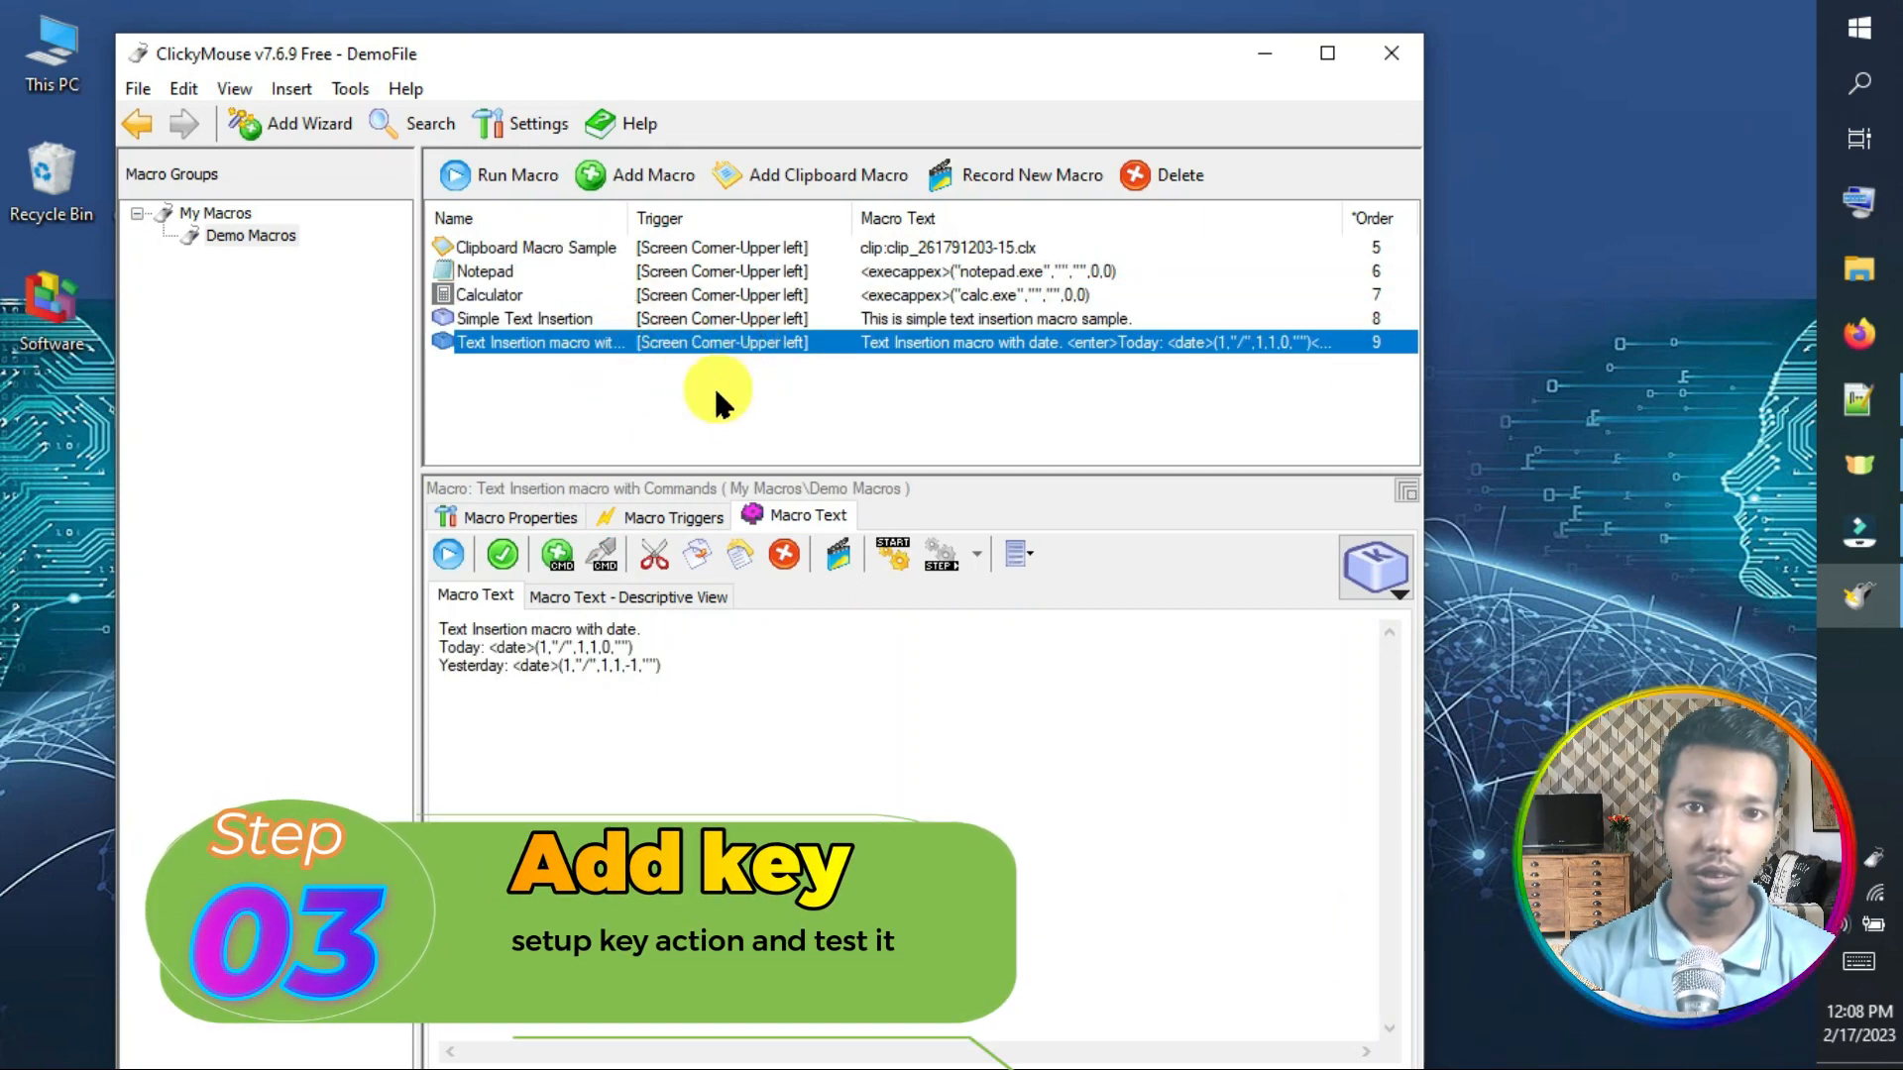
Step: Delete all the sample macros from the Demo Macros group
left_click_drag(684, 420, 617, 240)
right_click(670, 283)
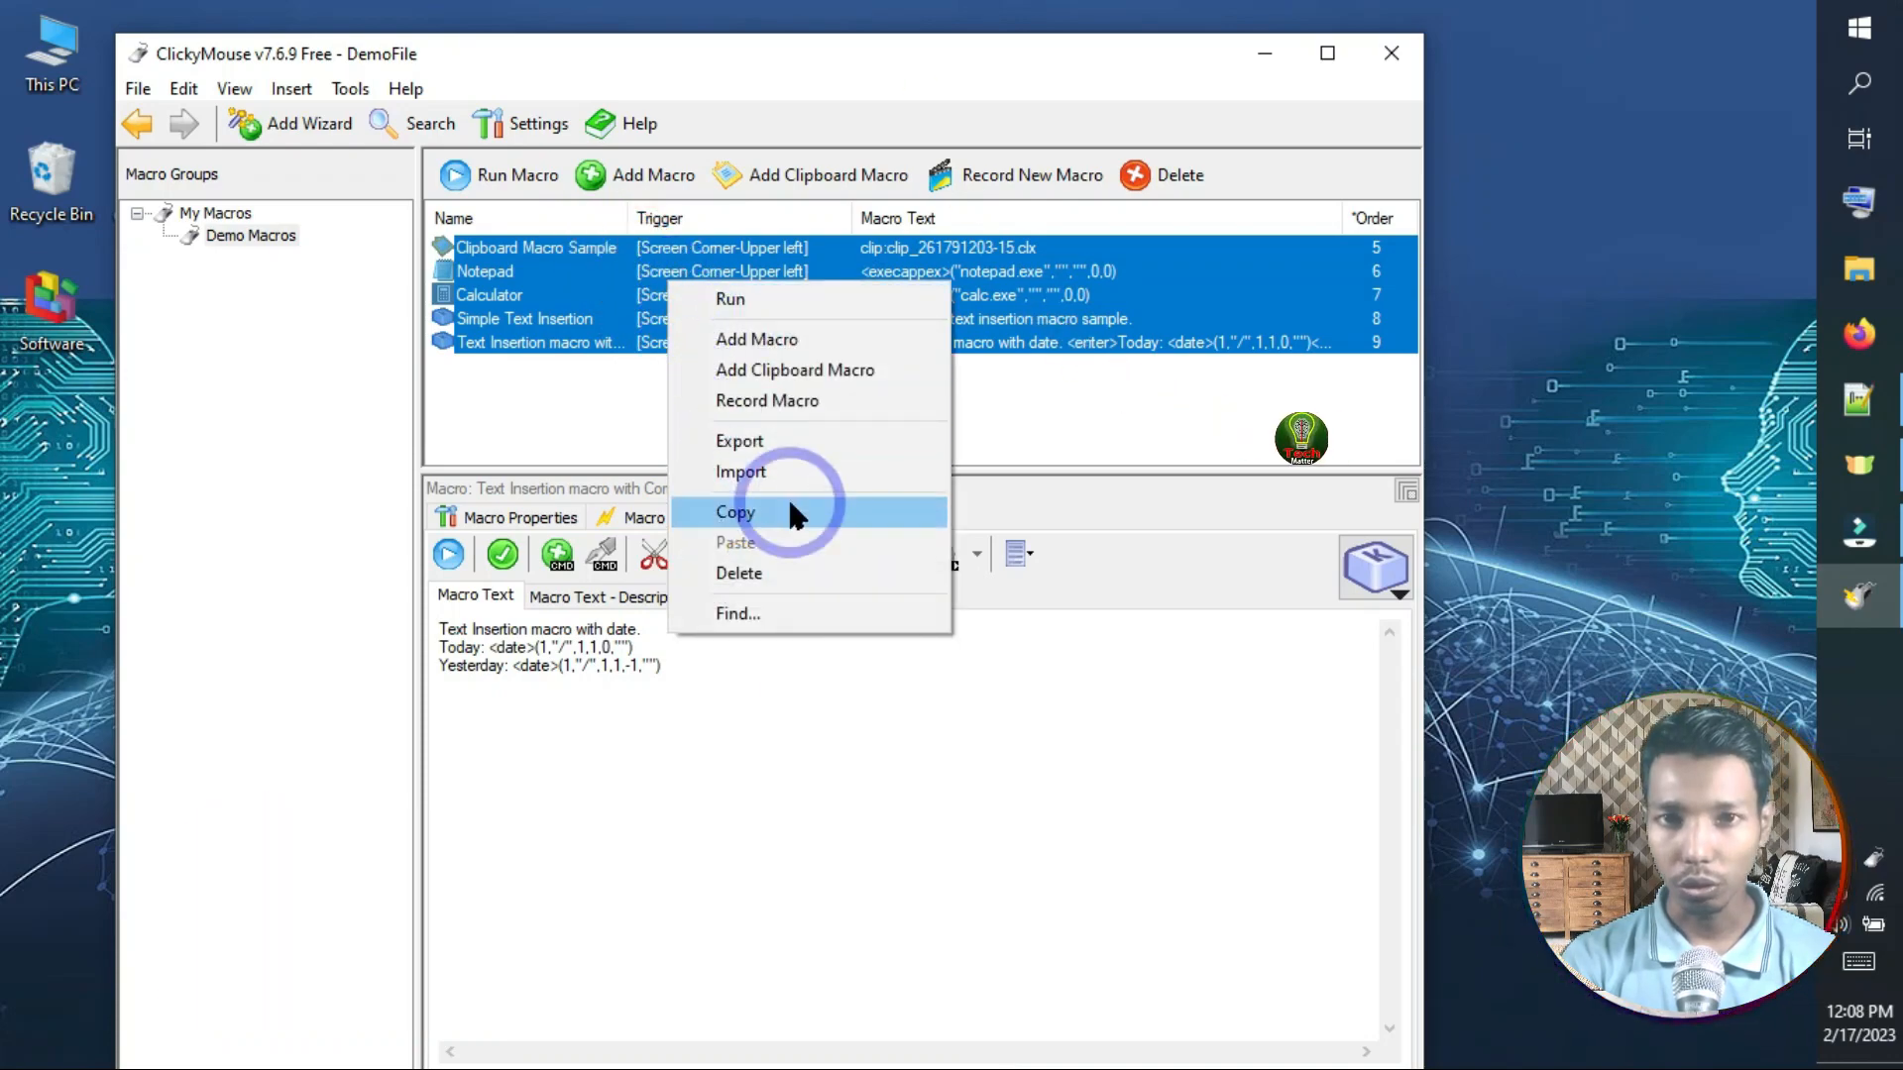
left_click(776, 573)
left_click(711, 639)
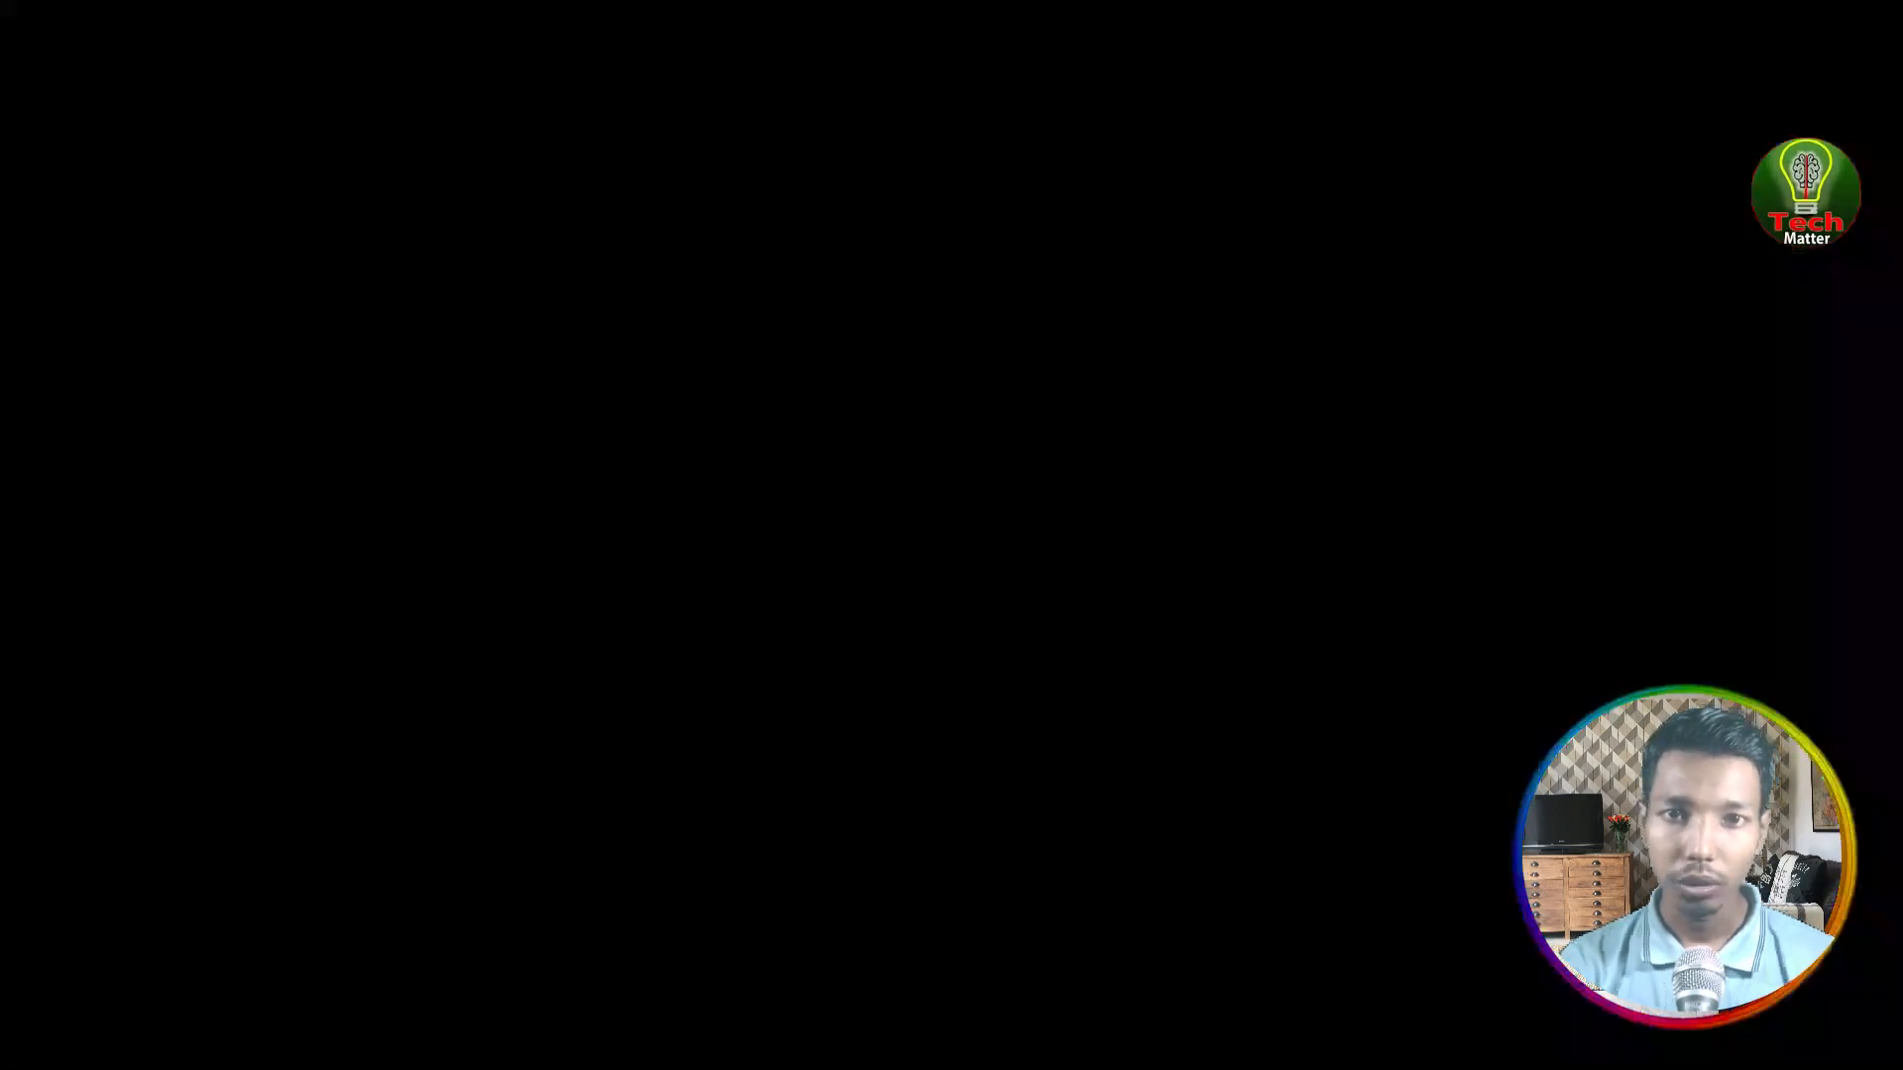
Step: Add a new macro to the Demo Macros group and name it auto_paste_enter, leaving its description empty
left_click(659, 178)
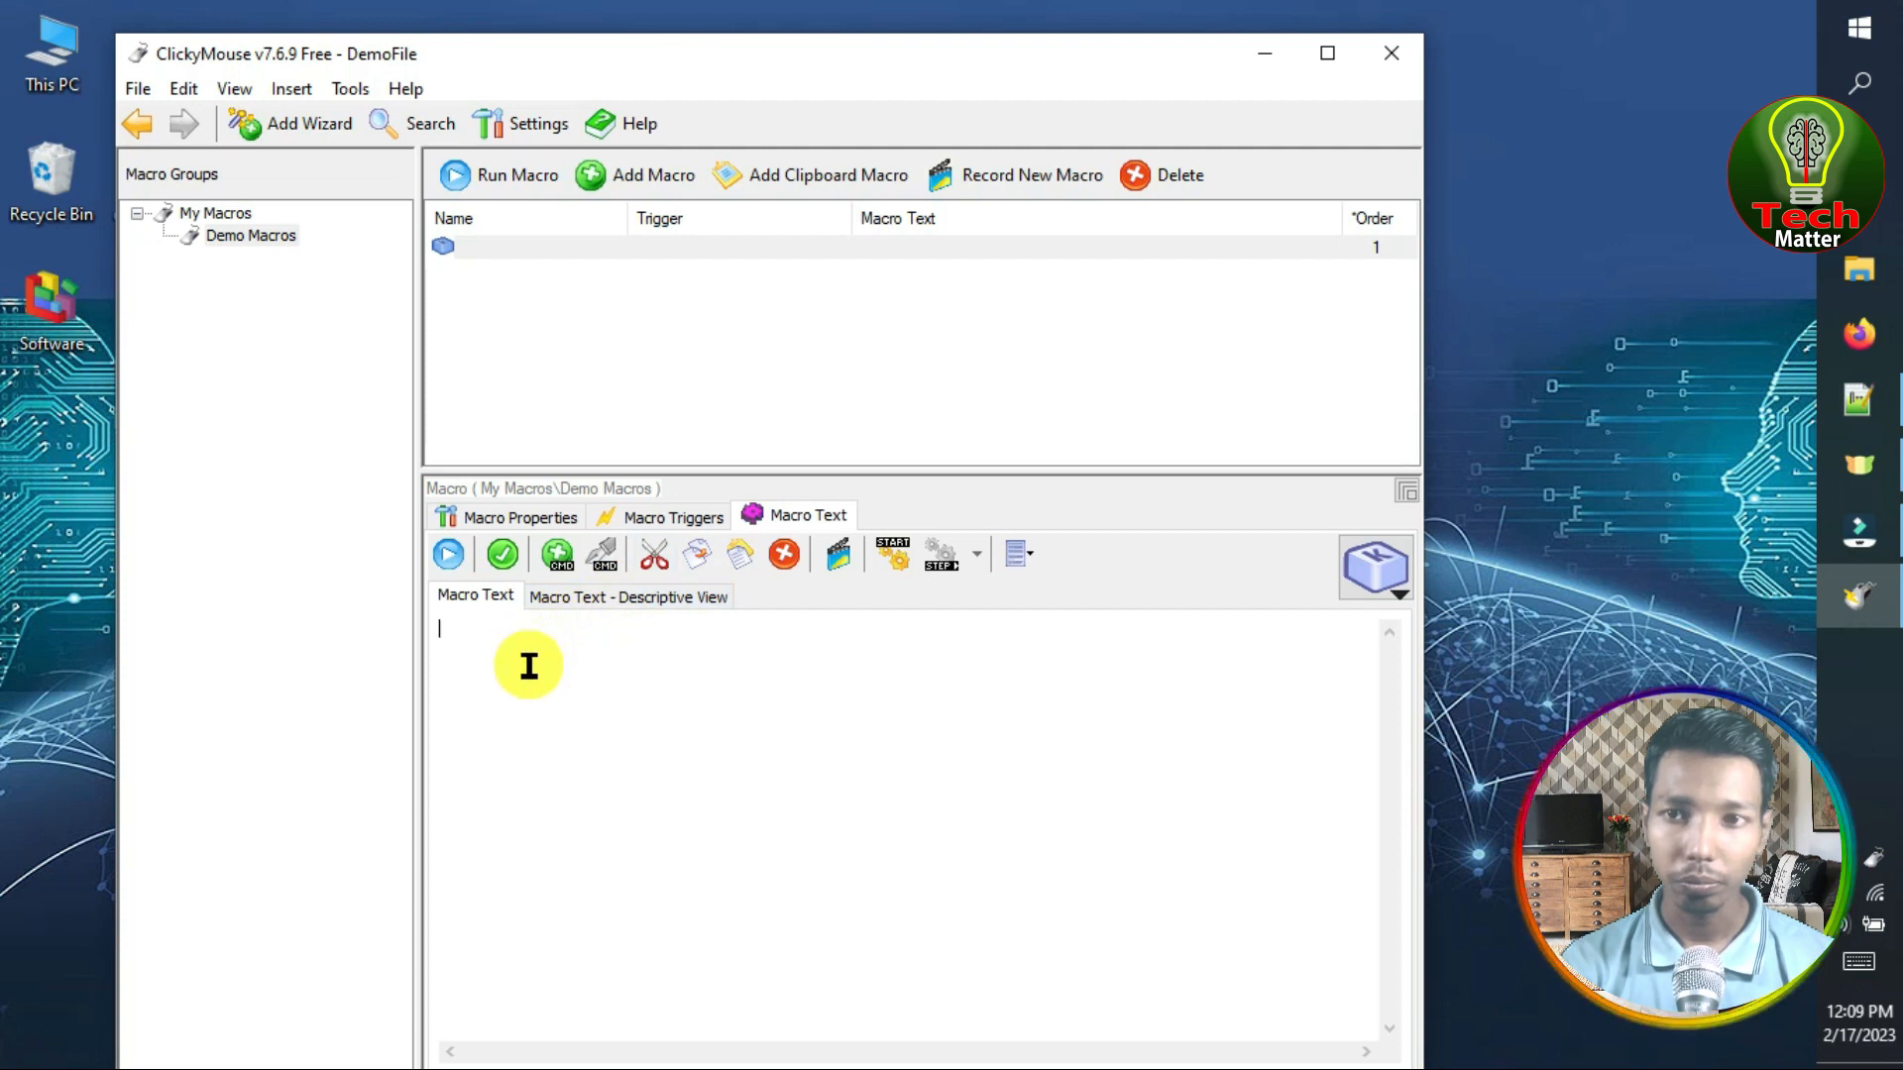
left_click(530, 627)
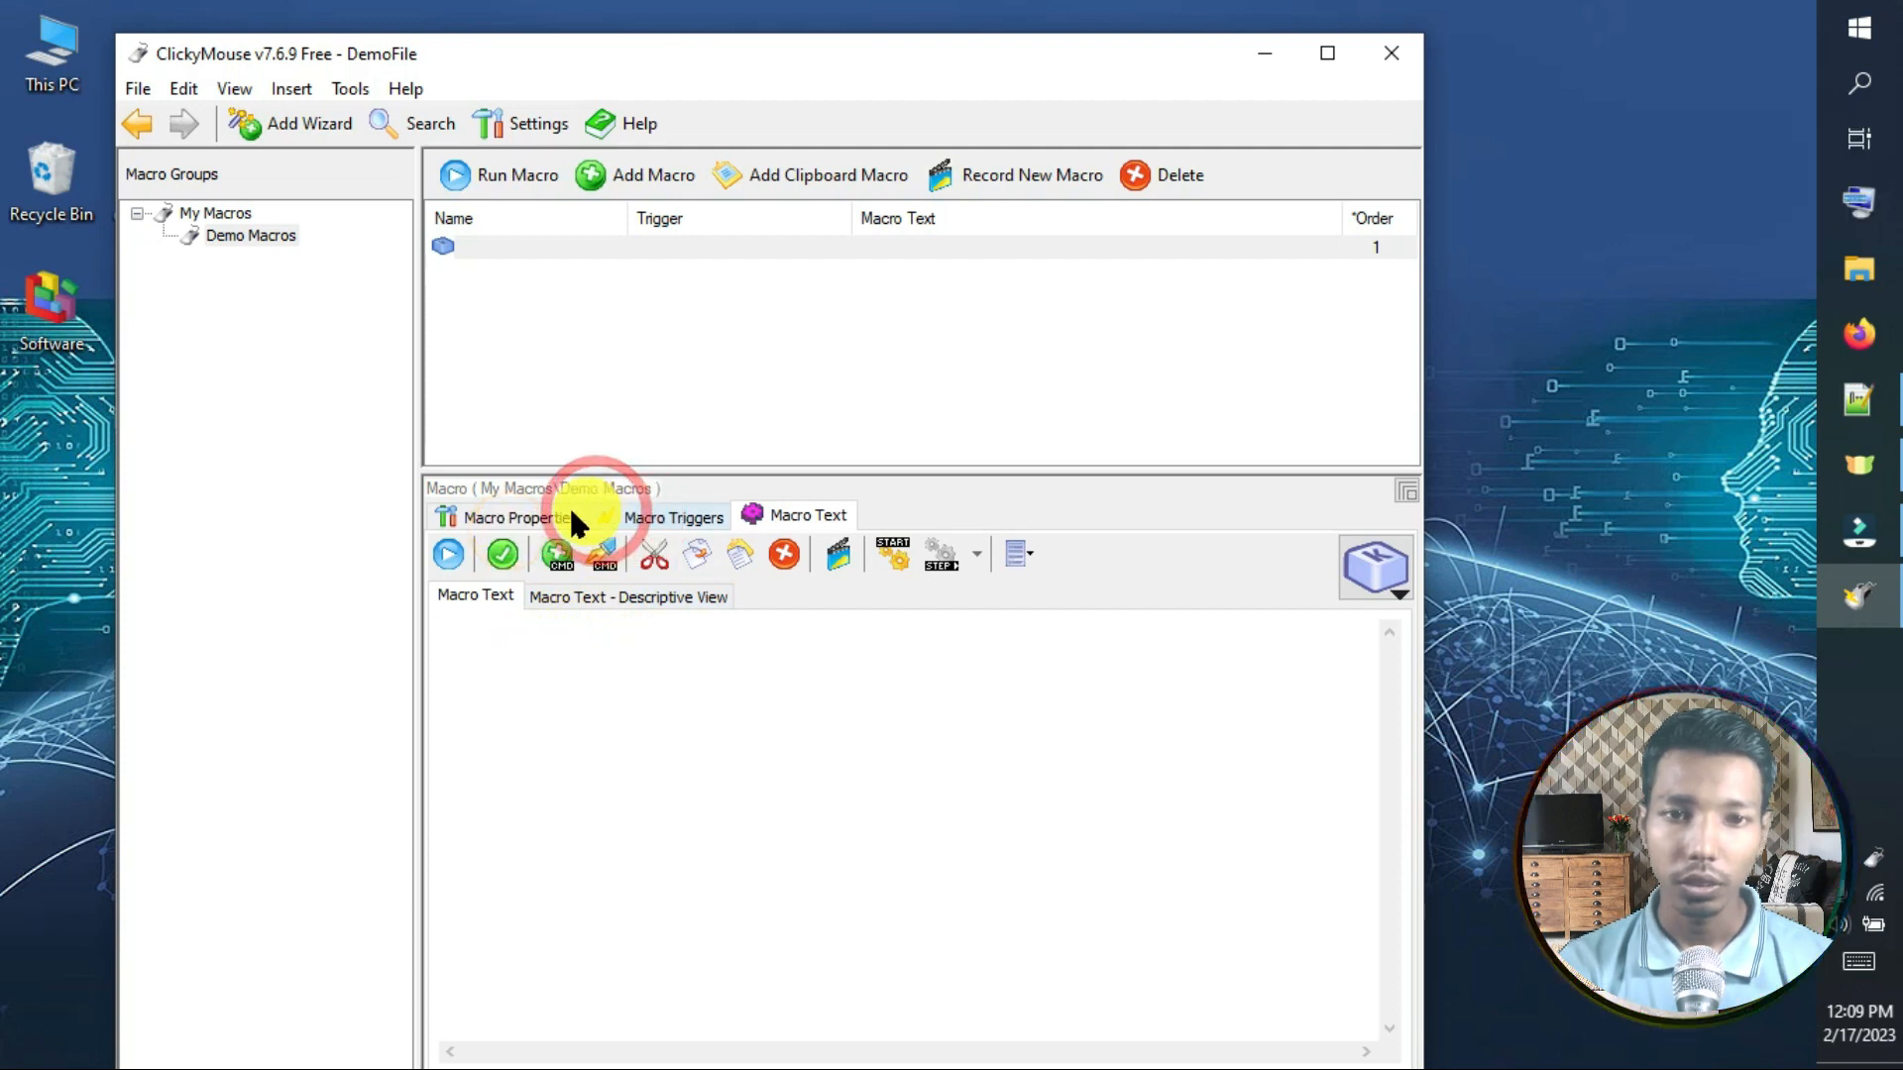
left_click(523, 516)
left_click(588, 664)
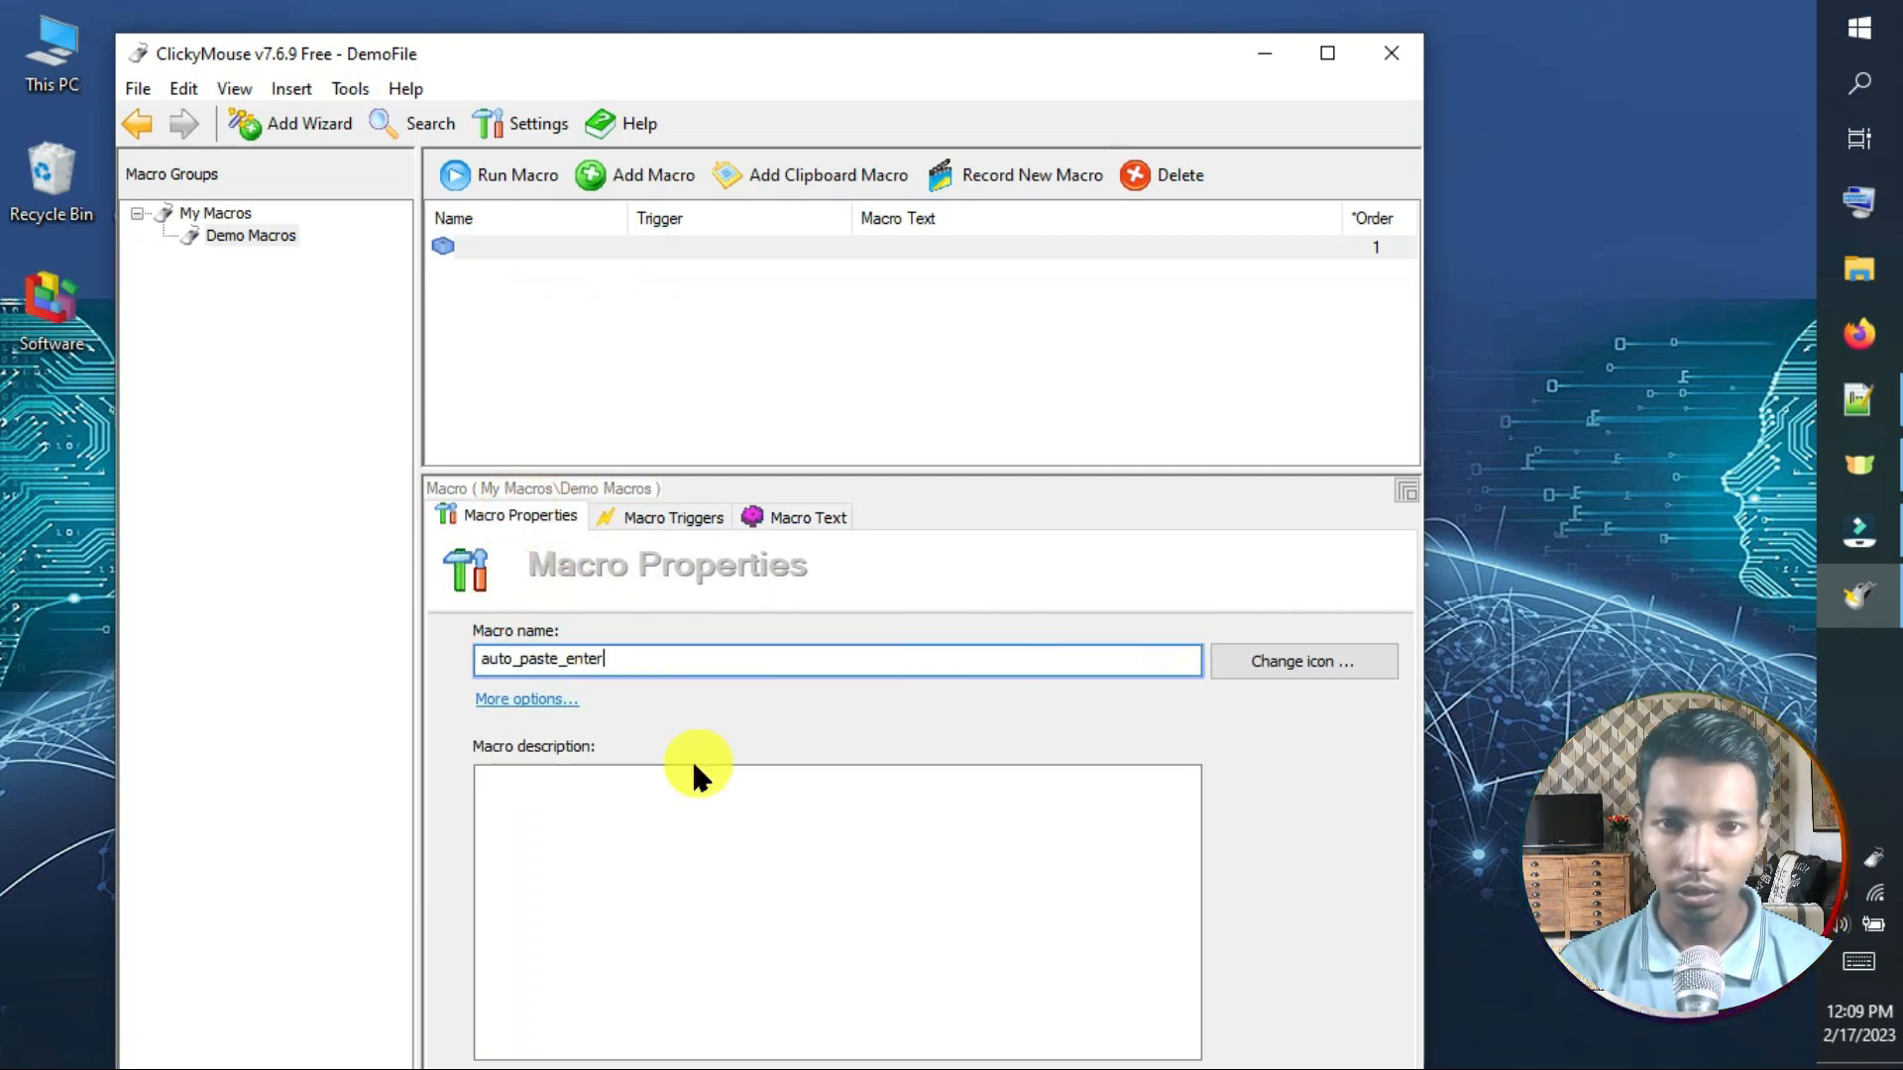
left_click(600, 803)
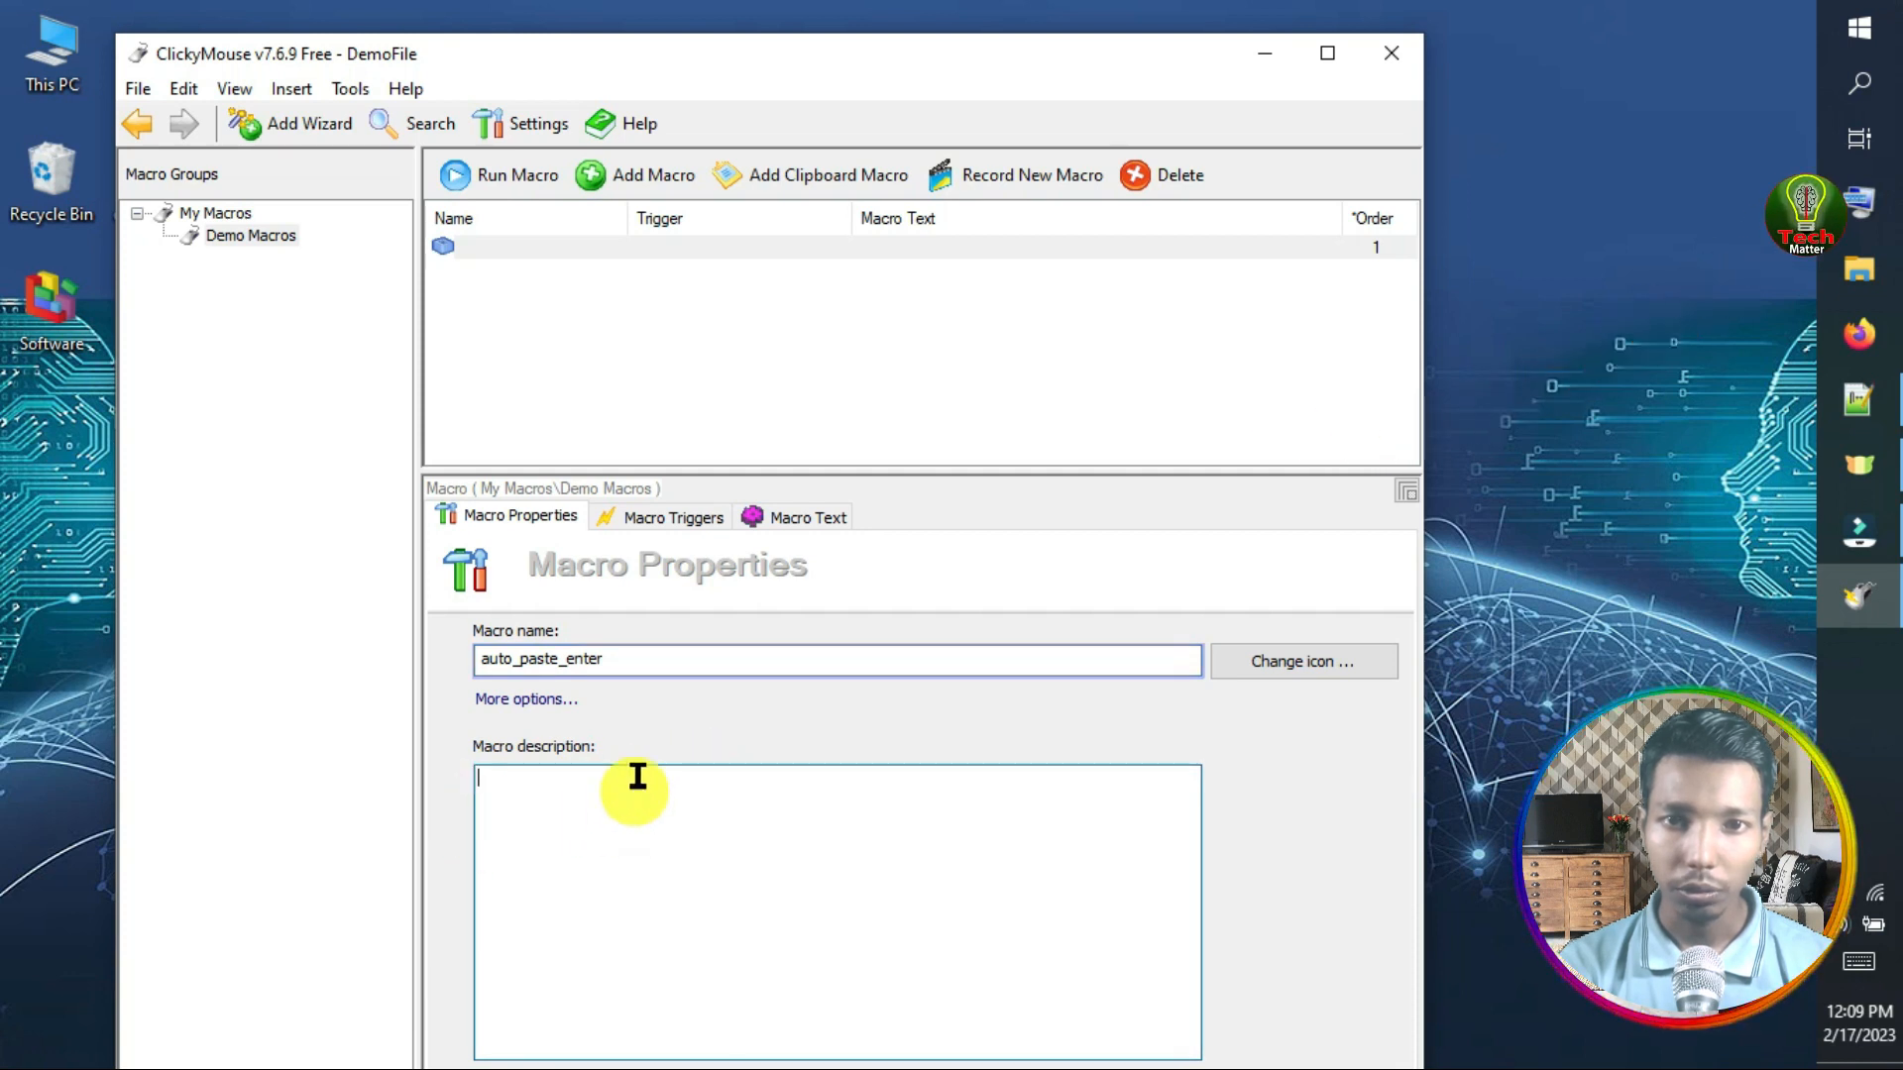
Step: Set the macro's mouse trigger to a Middle mouse button click, anywhere on screen
left_click(649, 518)
left_click(590, 666)
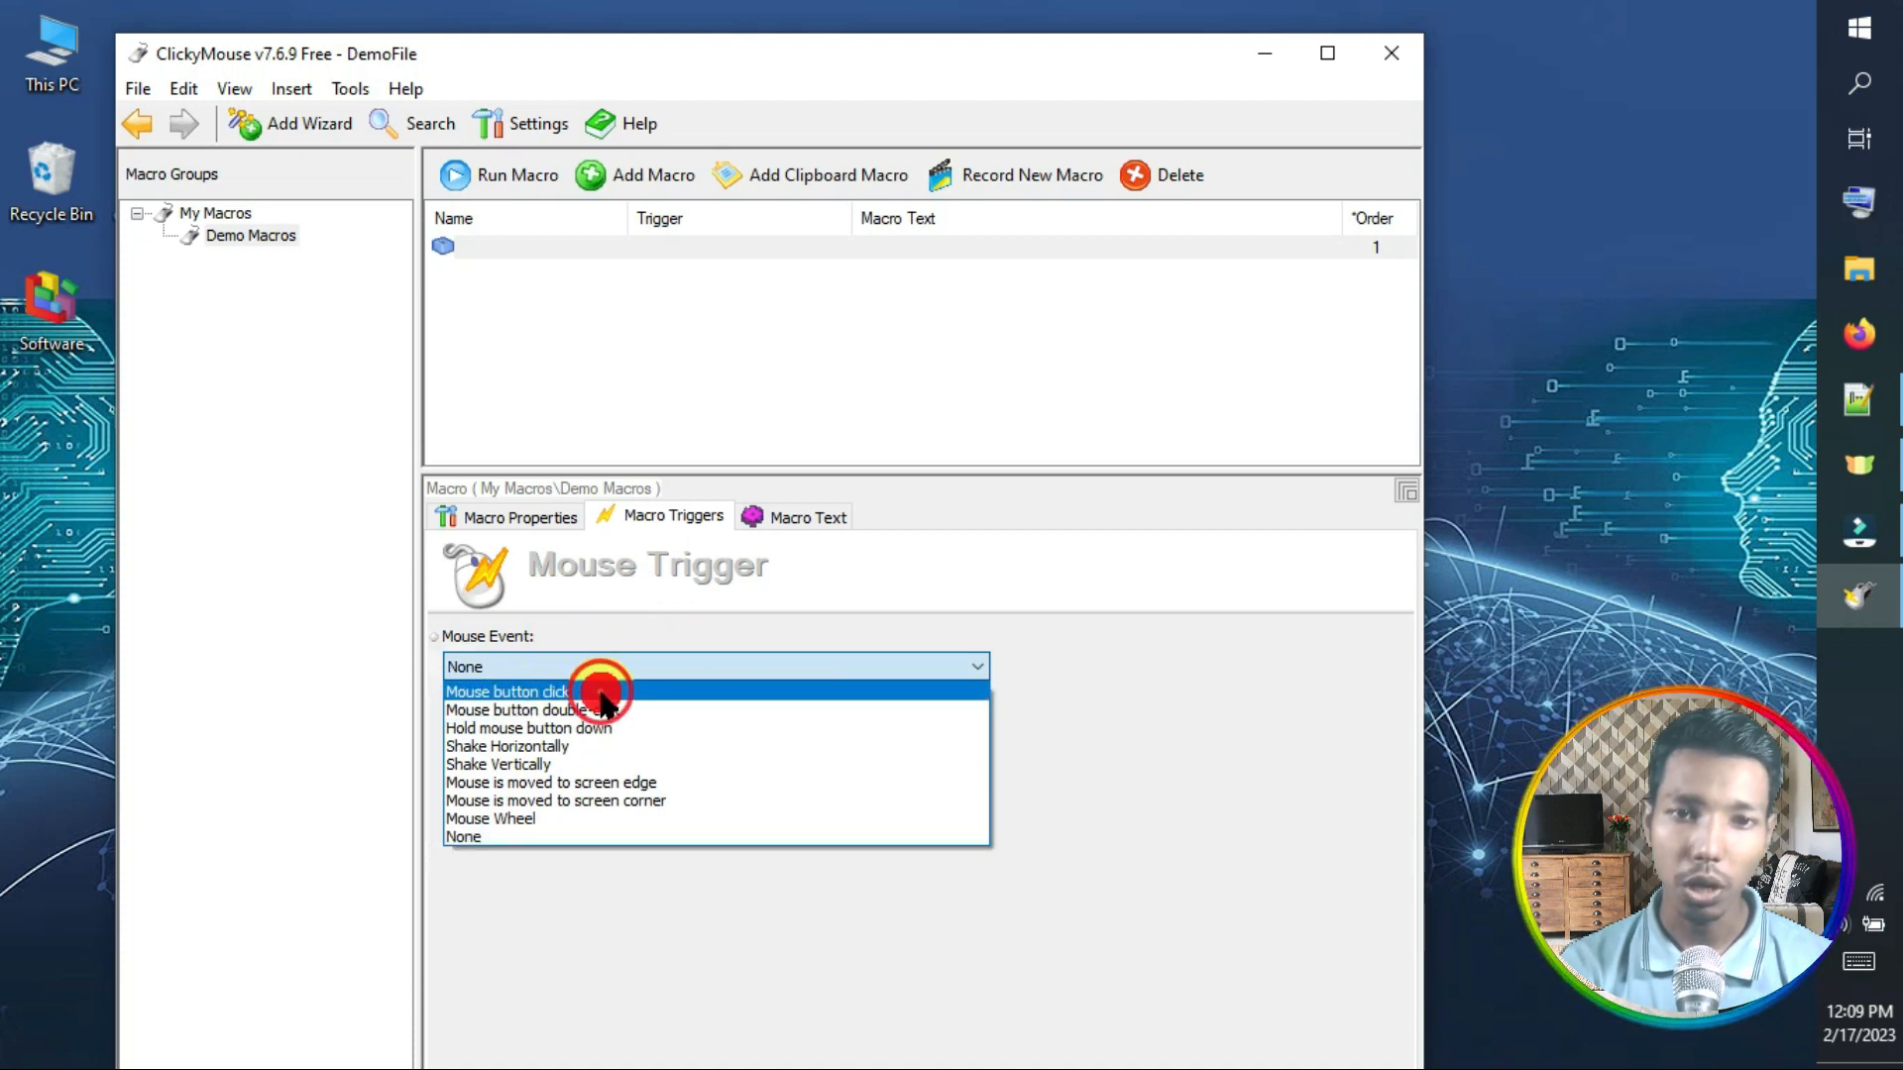
left_click(603, 693)
left_click(573, 704)
left_click(897, 731)
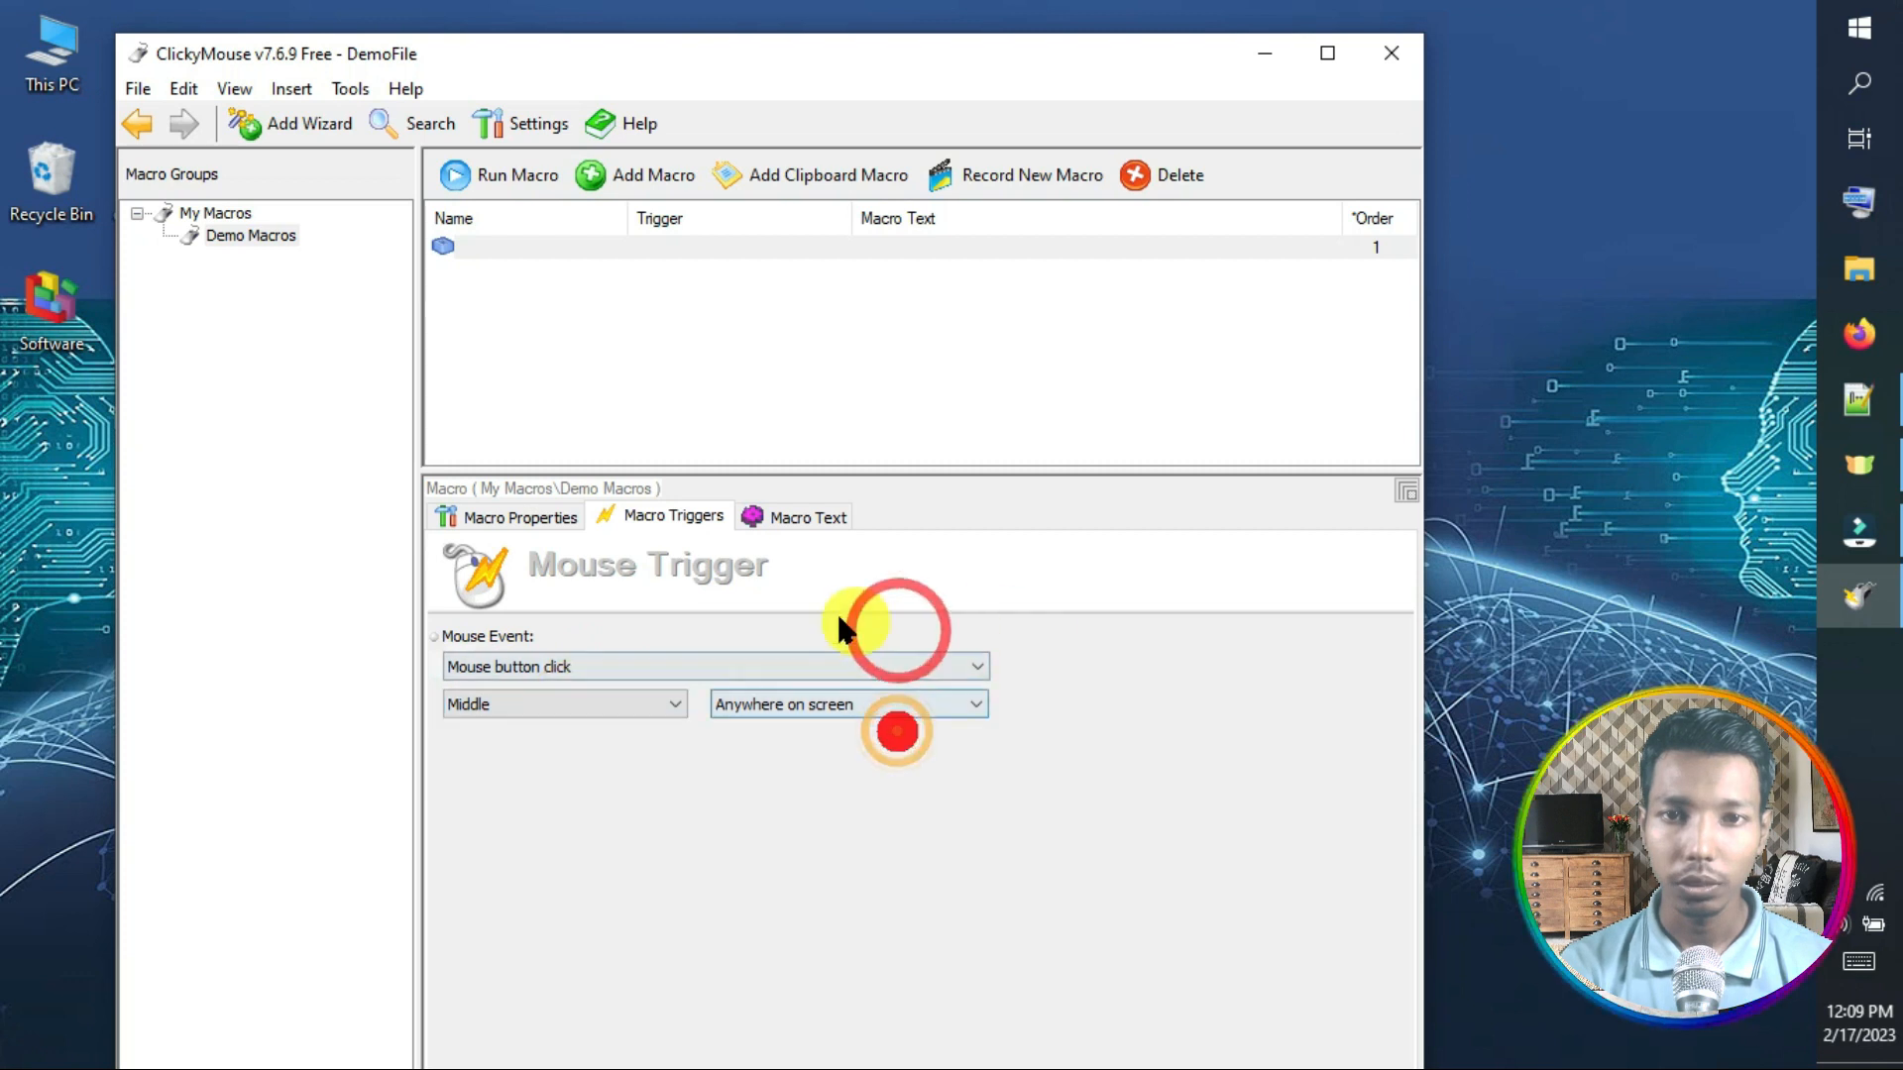
Step: Examine the list of commands and system variables available for the macro's text
left_click(805, 521)
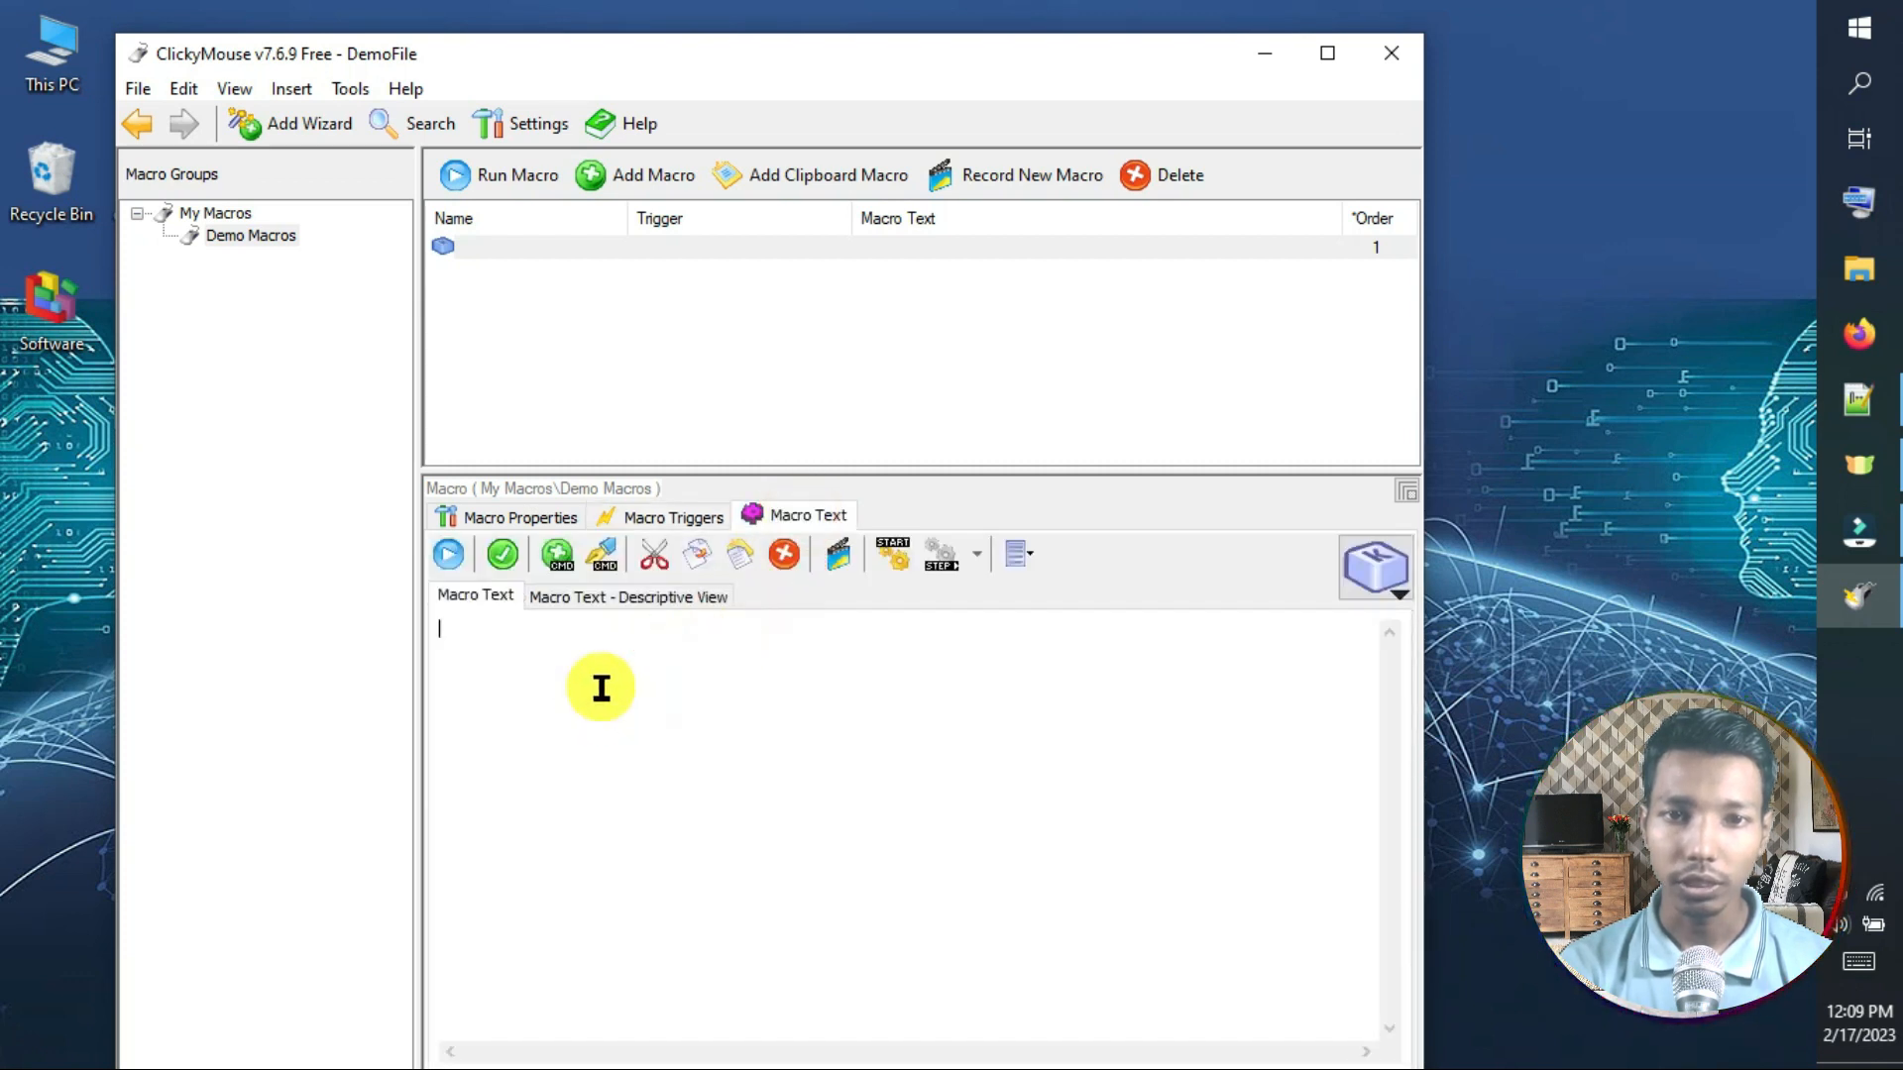
left_click(551, 556)
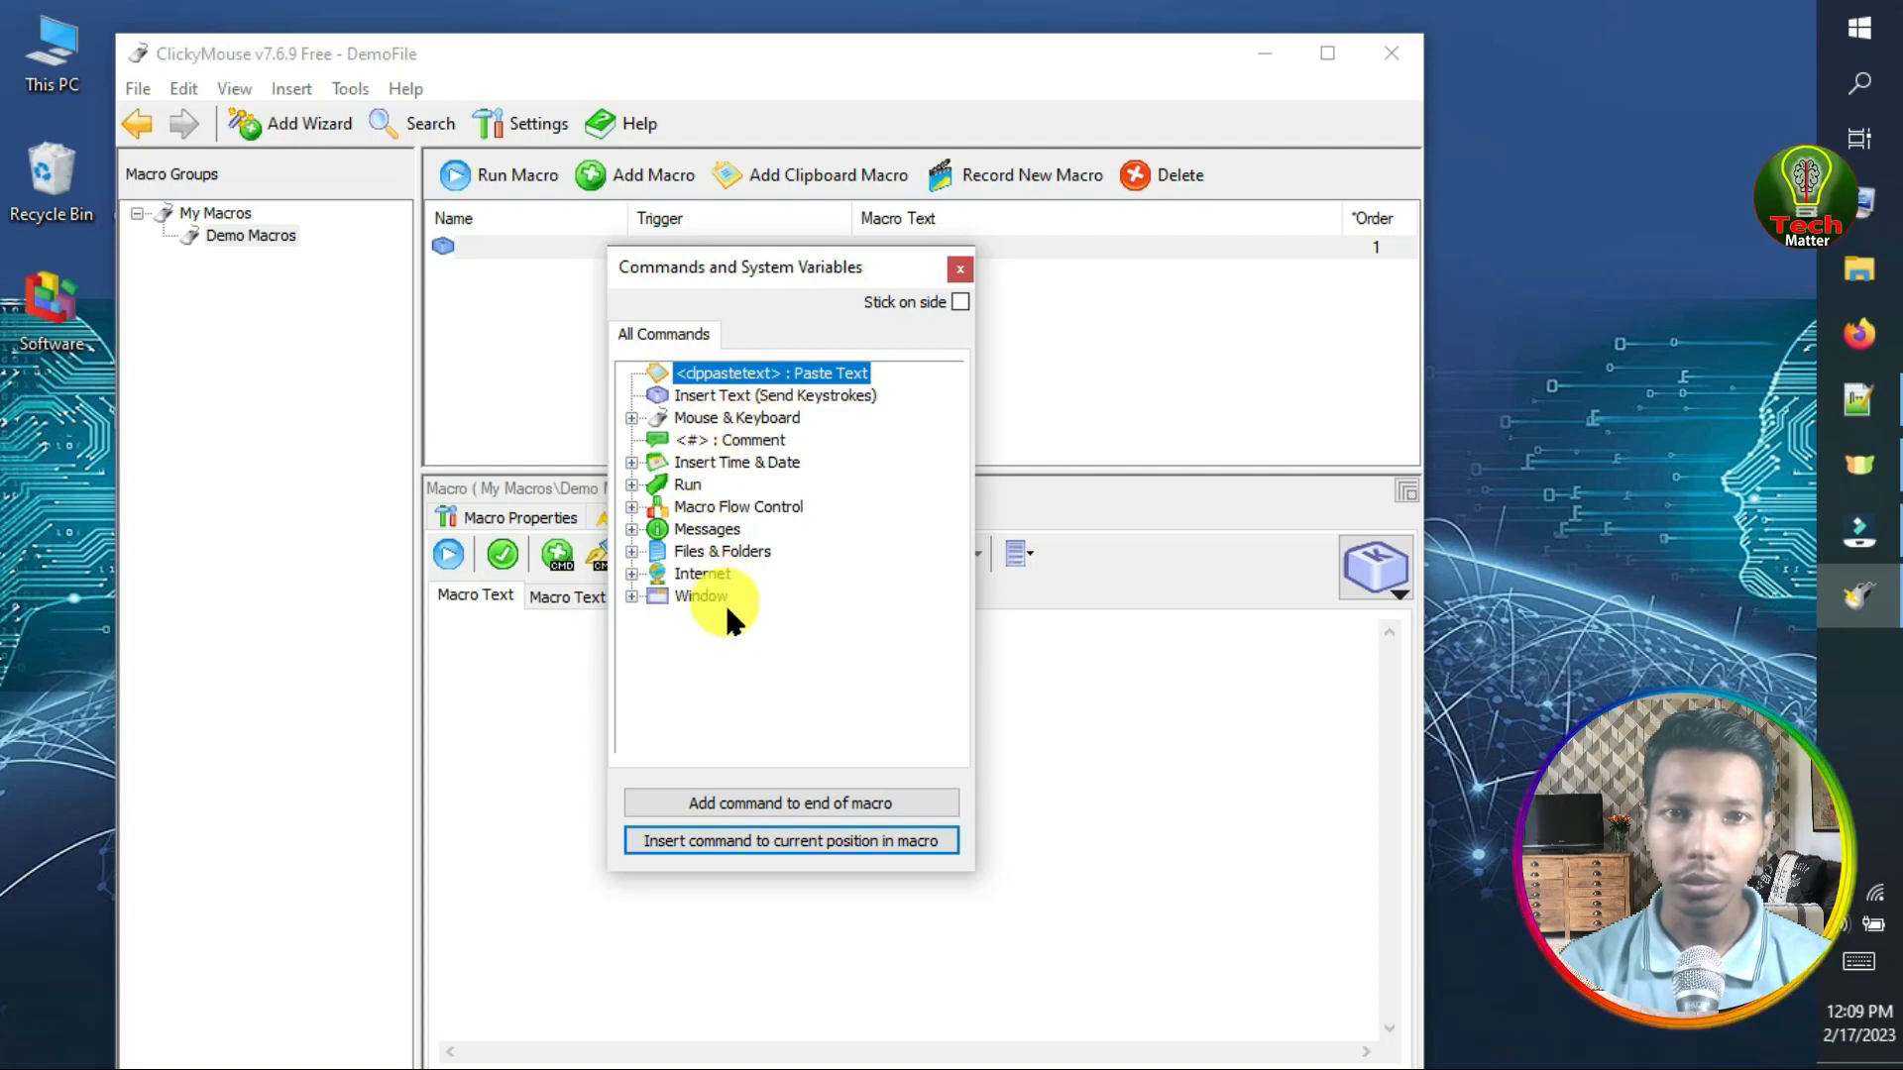
left_click(957, 267)
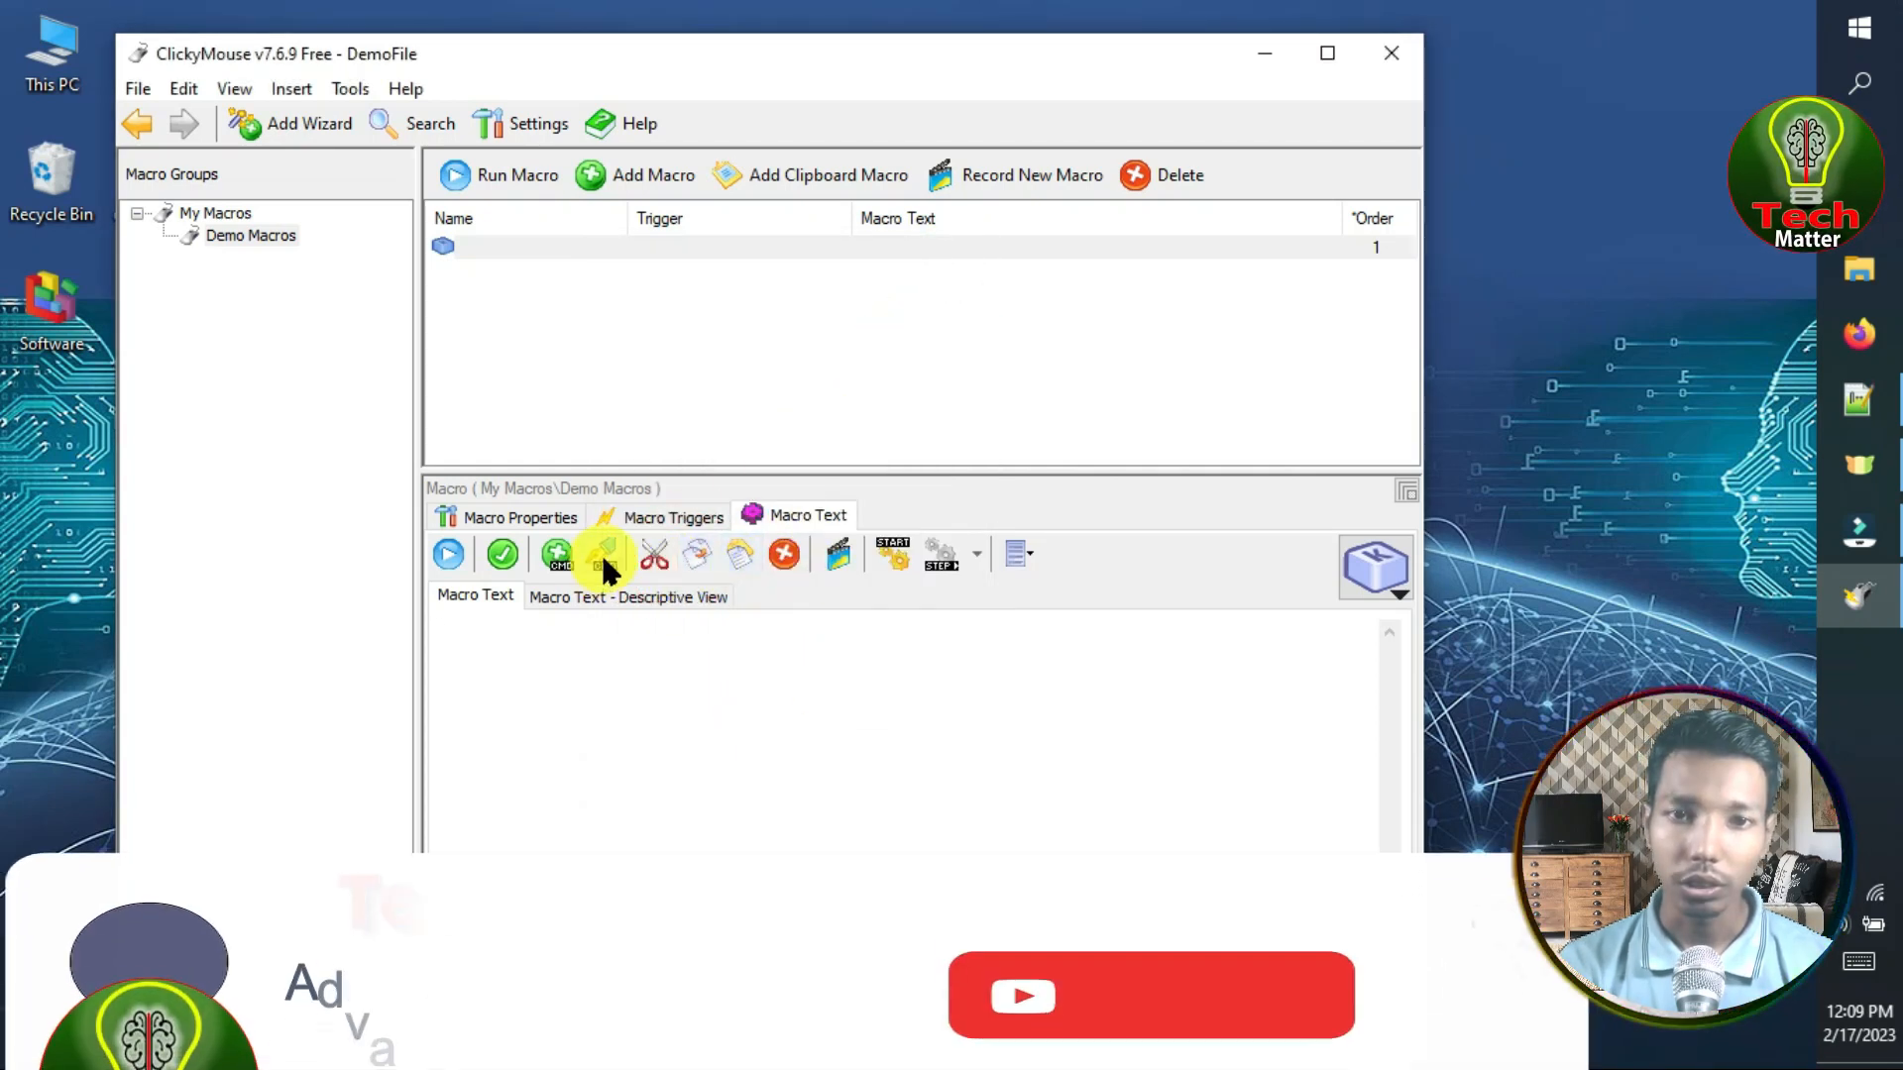
Step: Copy the line <wx>(500,0)<ctrl>v<ctrl><wx>(531,0) from Notepad++ and paste it as the ClickyMouse macro's text
left_click(739, 559)
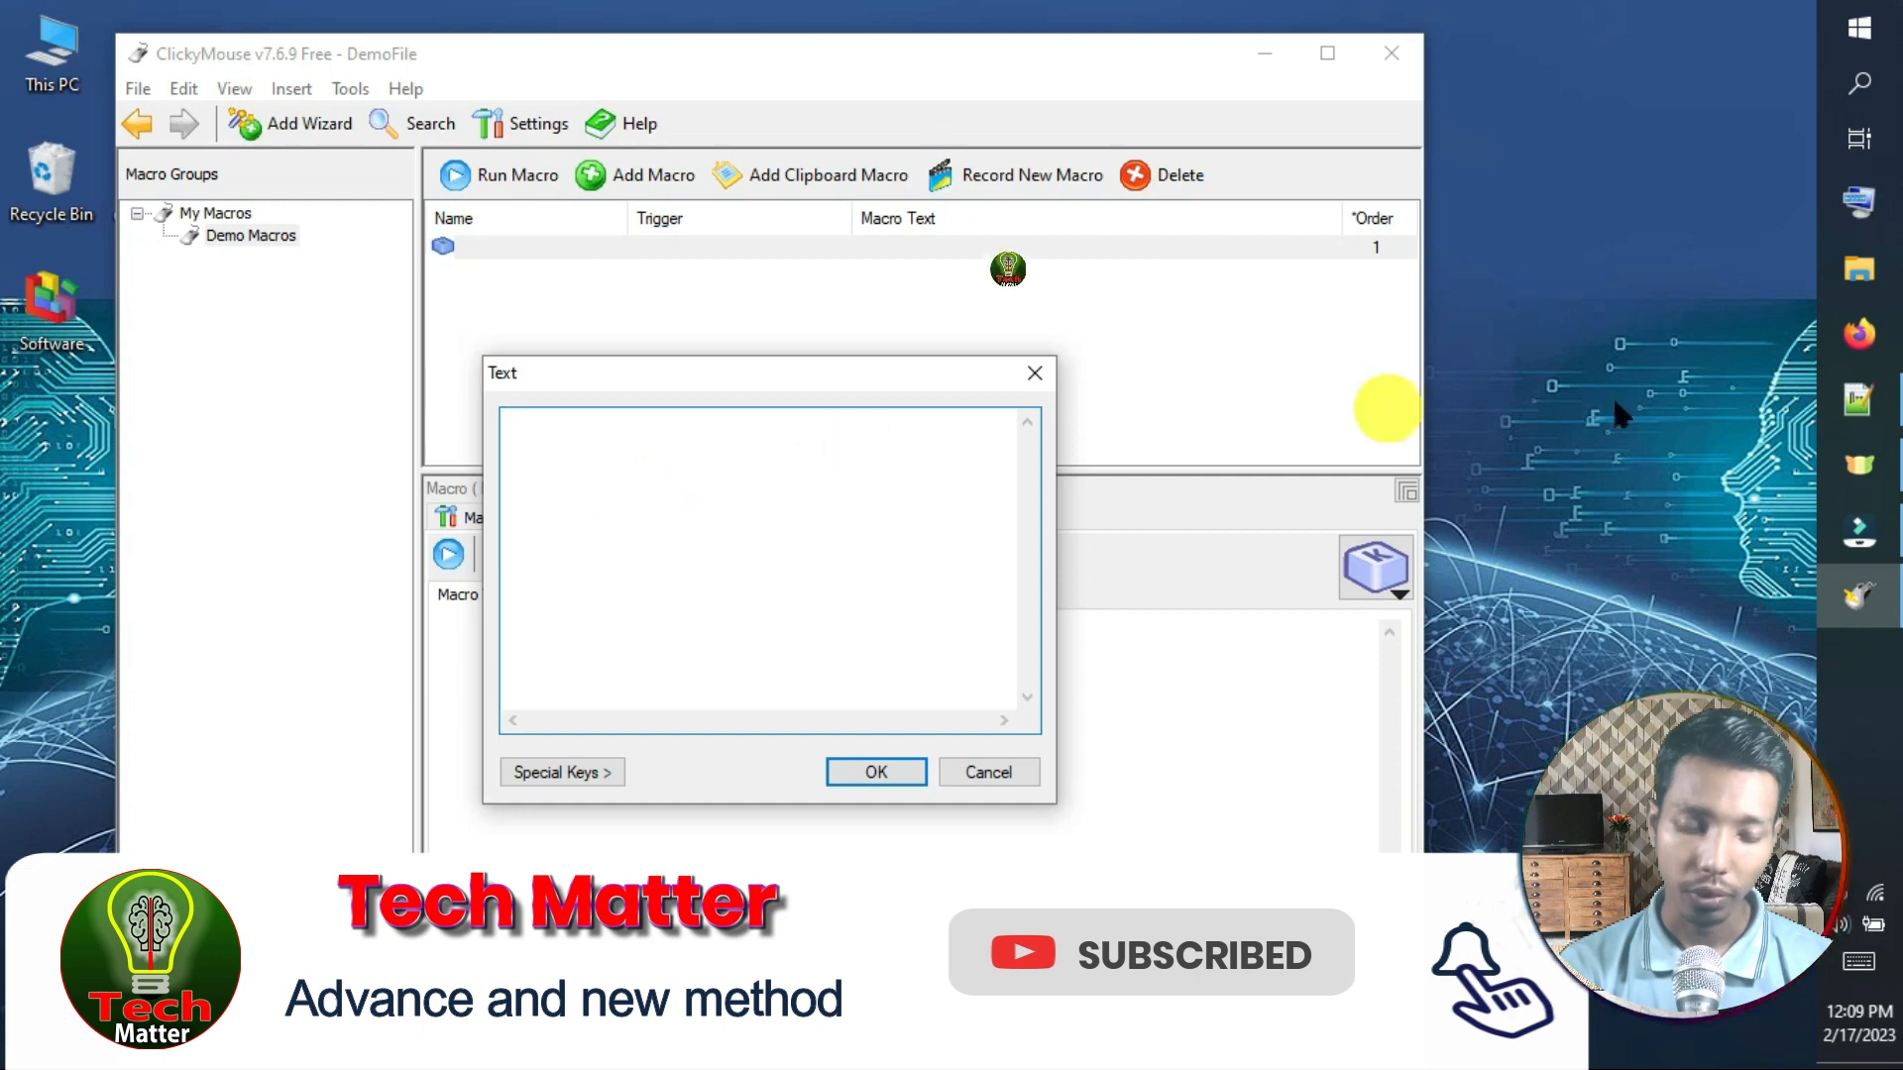
left_click(1858, 399)
left_click_drag(880, 161, 158, 161)
right_click(322, 184)
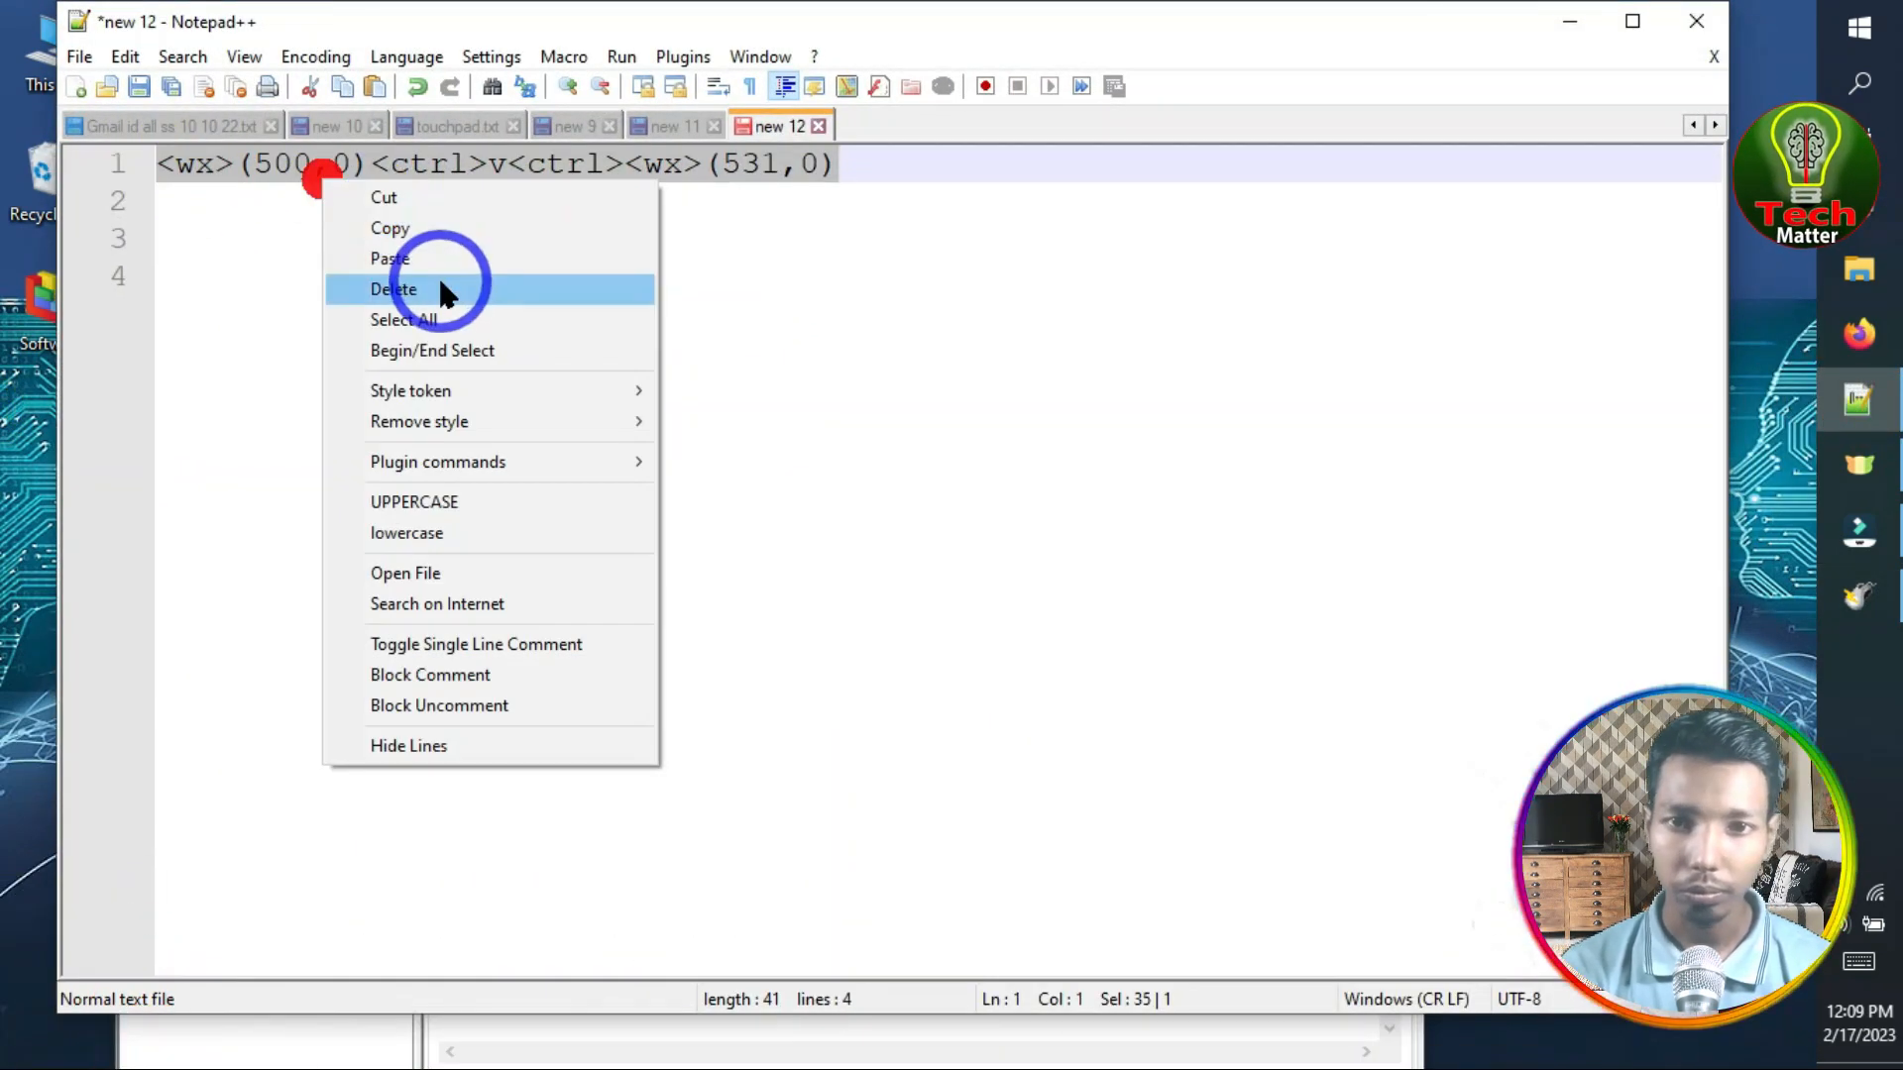
left_click(443, 234)
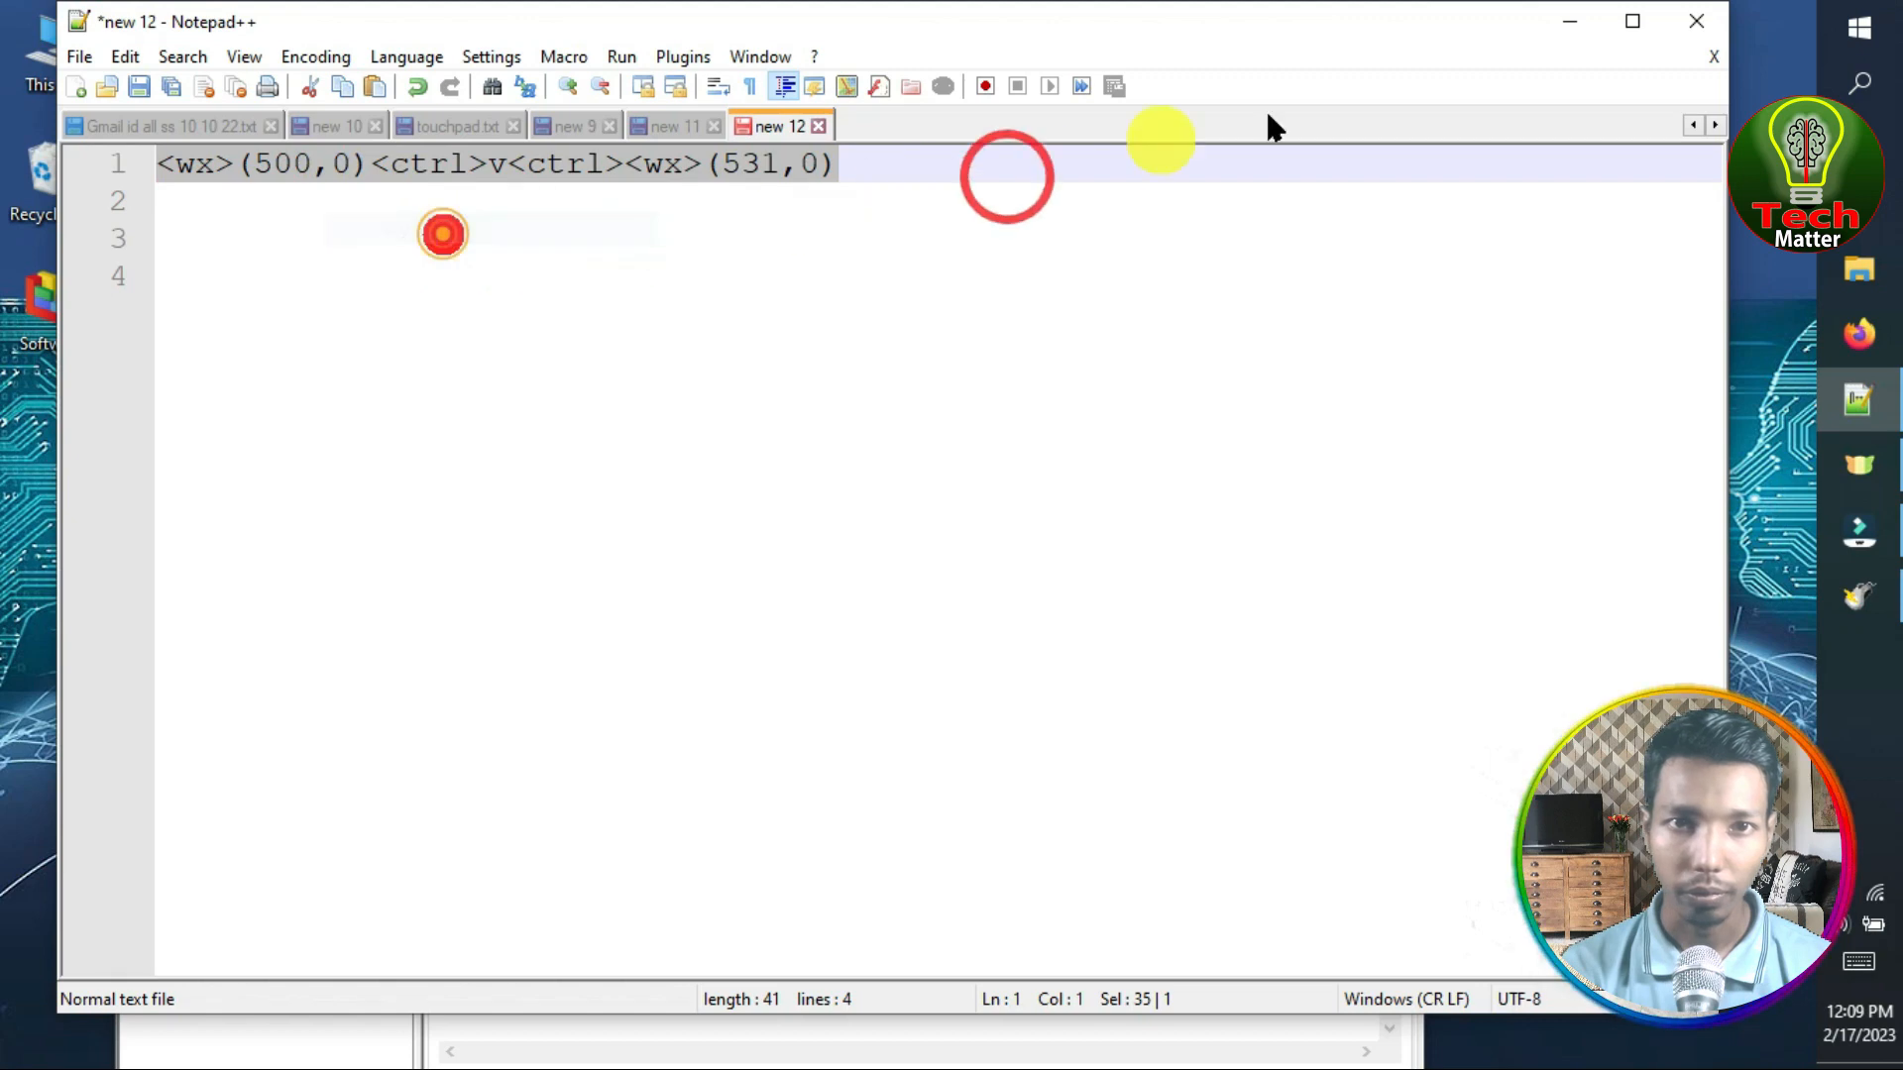
left_click(1561, 24)
left_click_drag(902, 56, 798, 80)
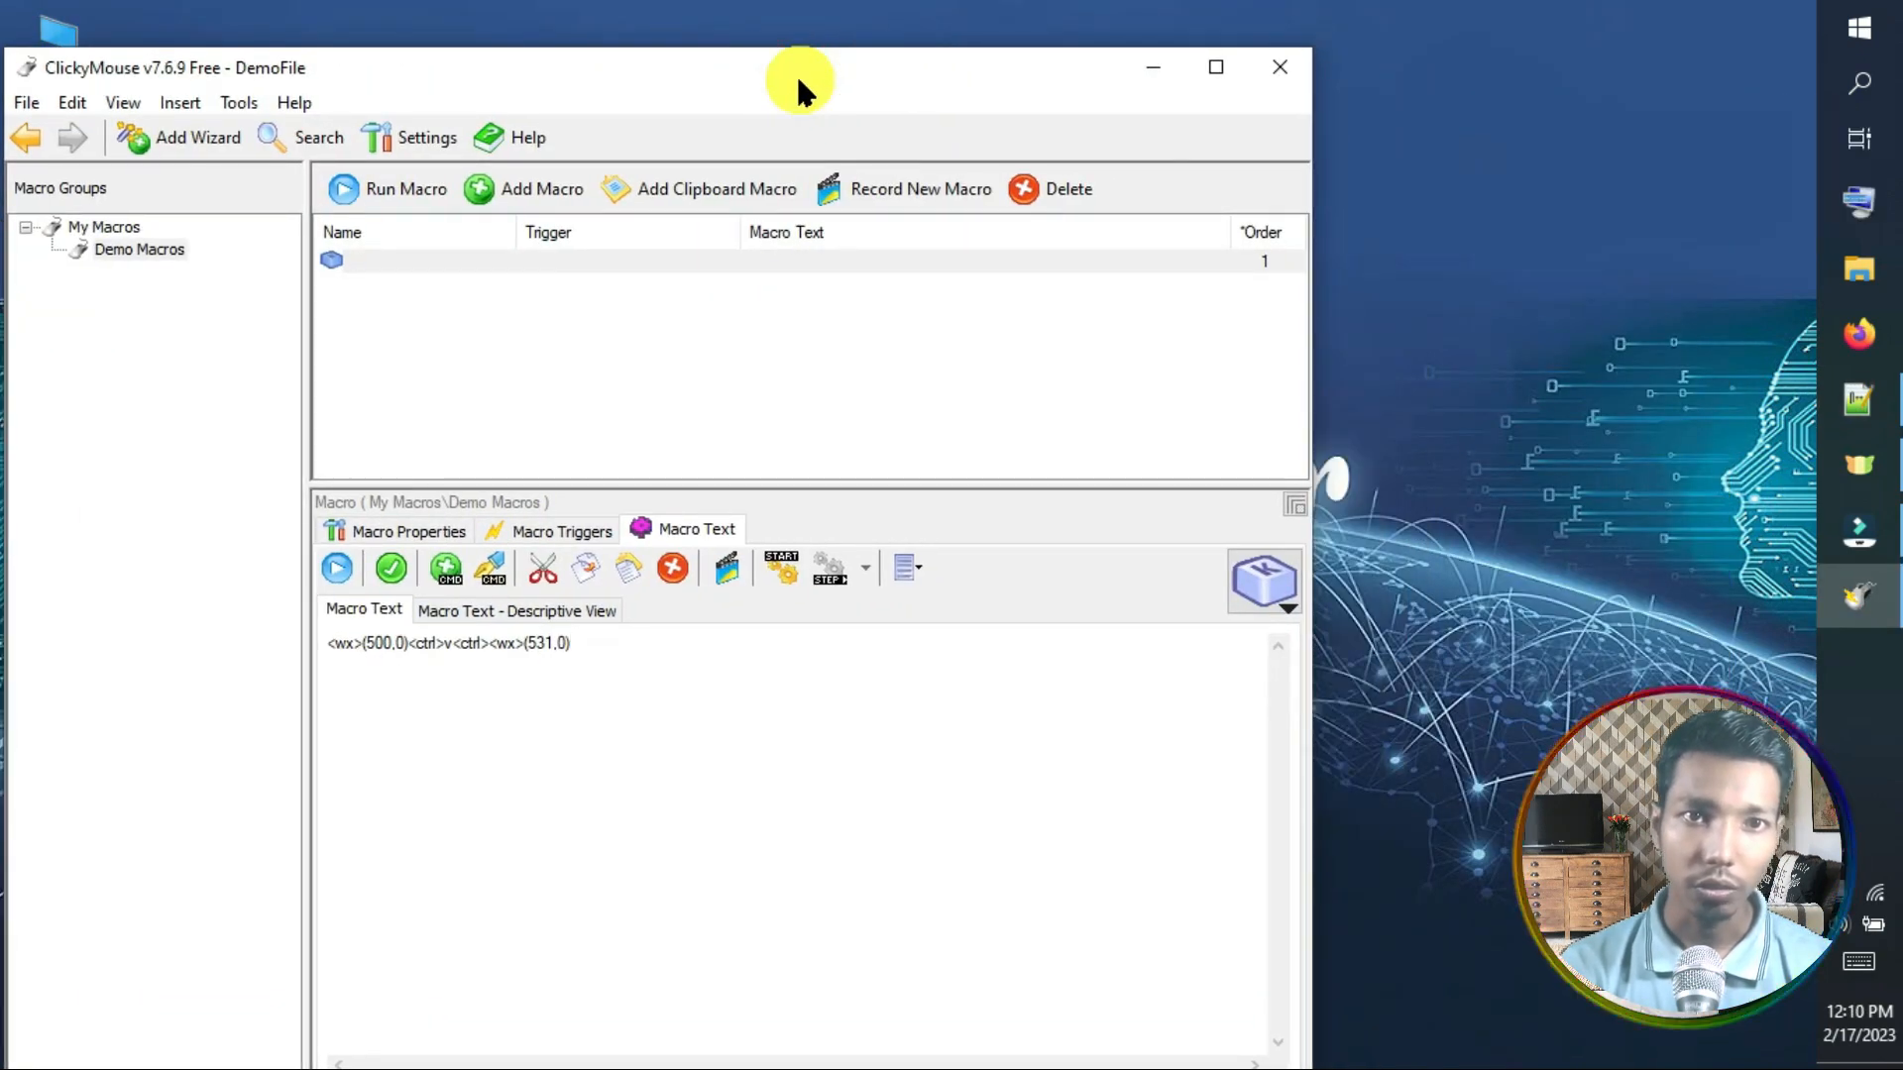
Step: Reposition the ClickyMouse window and save the auto_paste_enter macro
left_click_drag(548, 72, 817, 72)
left_click(302, 106)
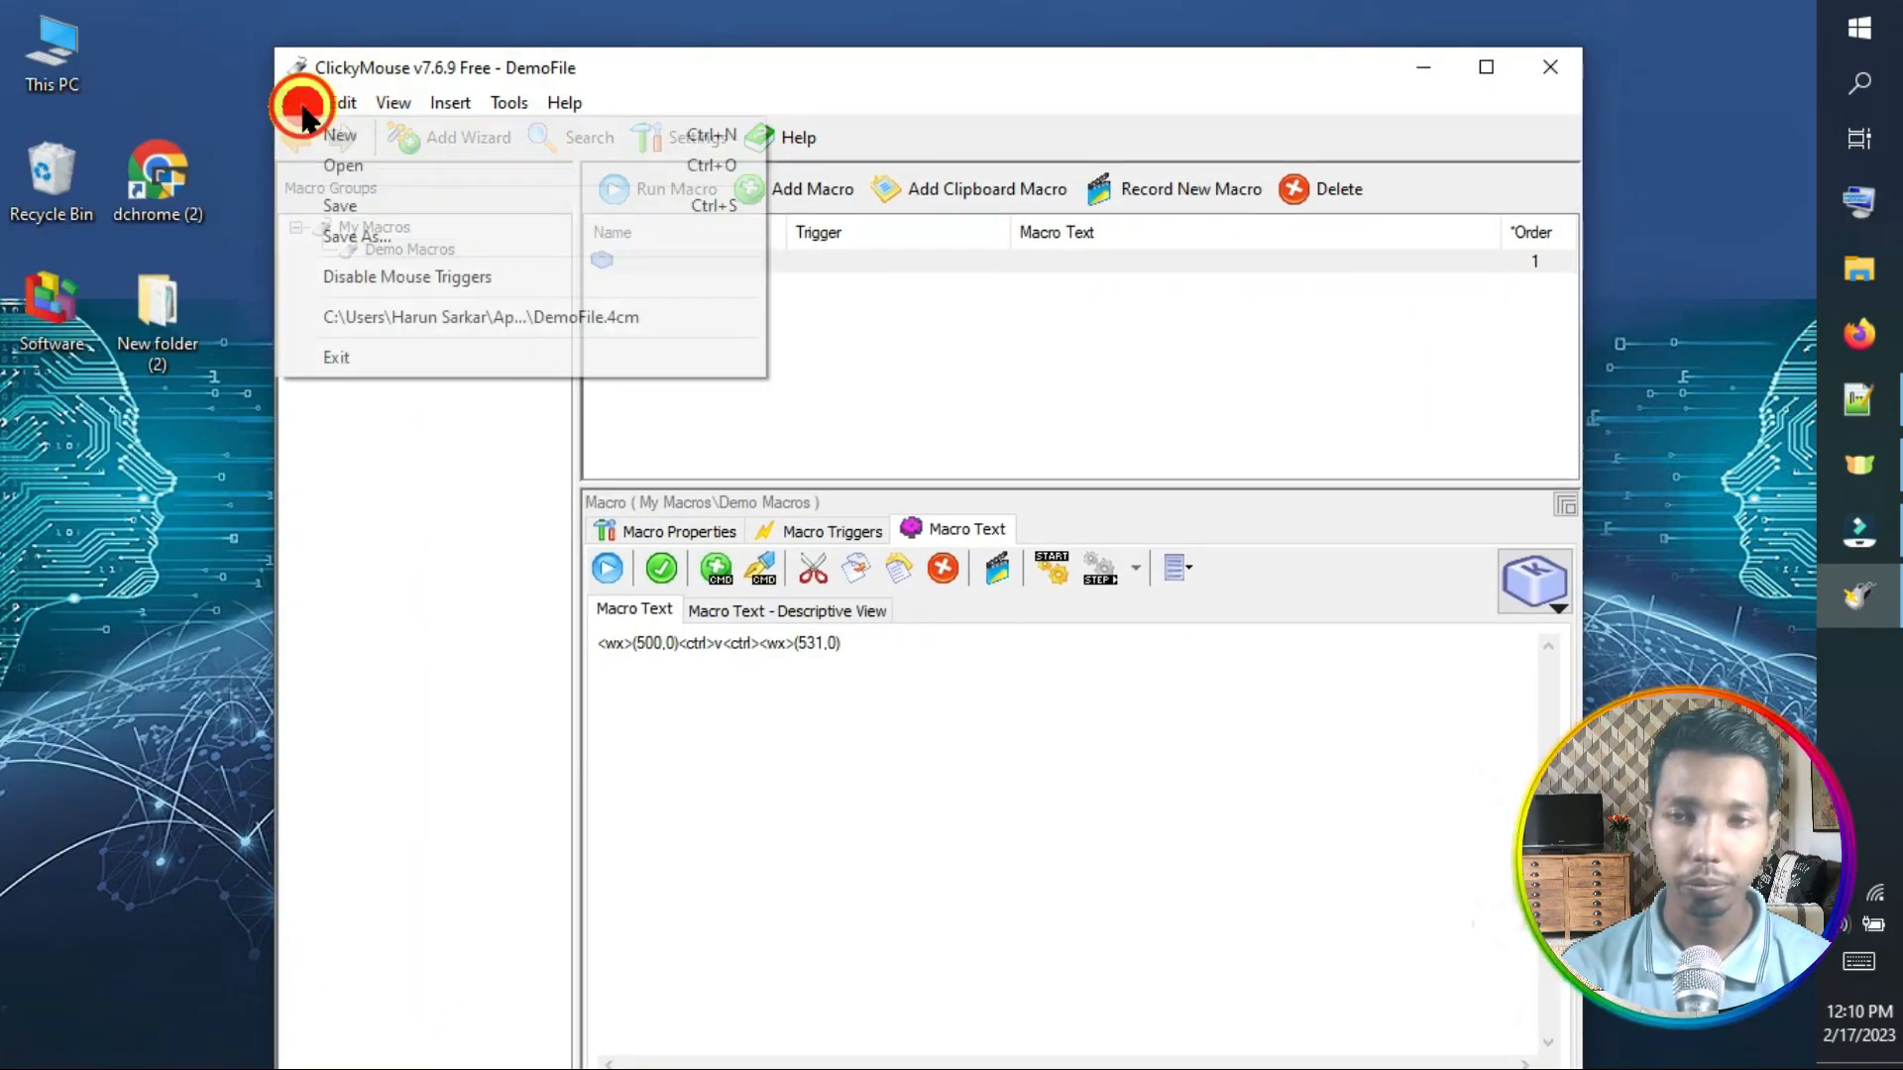
left_click(1359, 357)
Step: Switch to Notepad++ and test the macro by pasting the copied text on line 2
left_click(1860, 402)
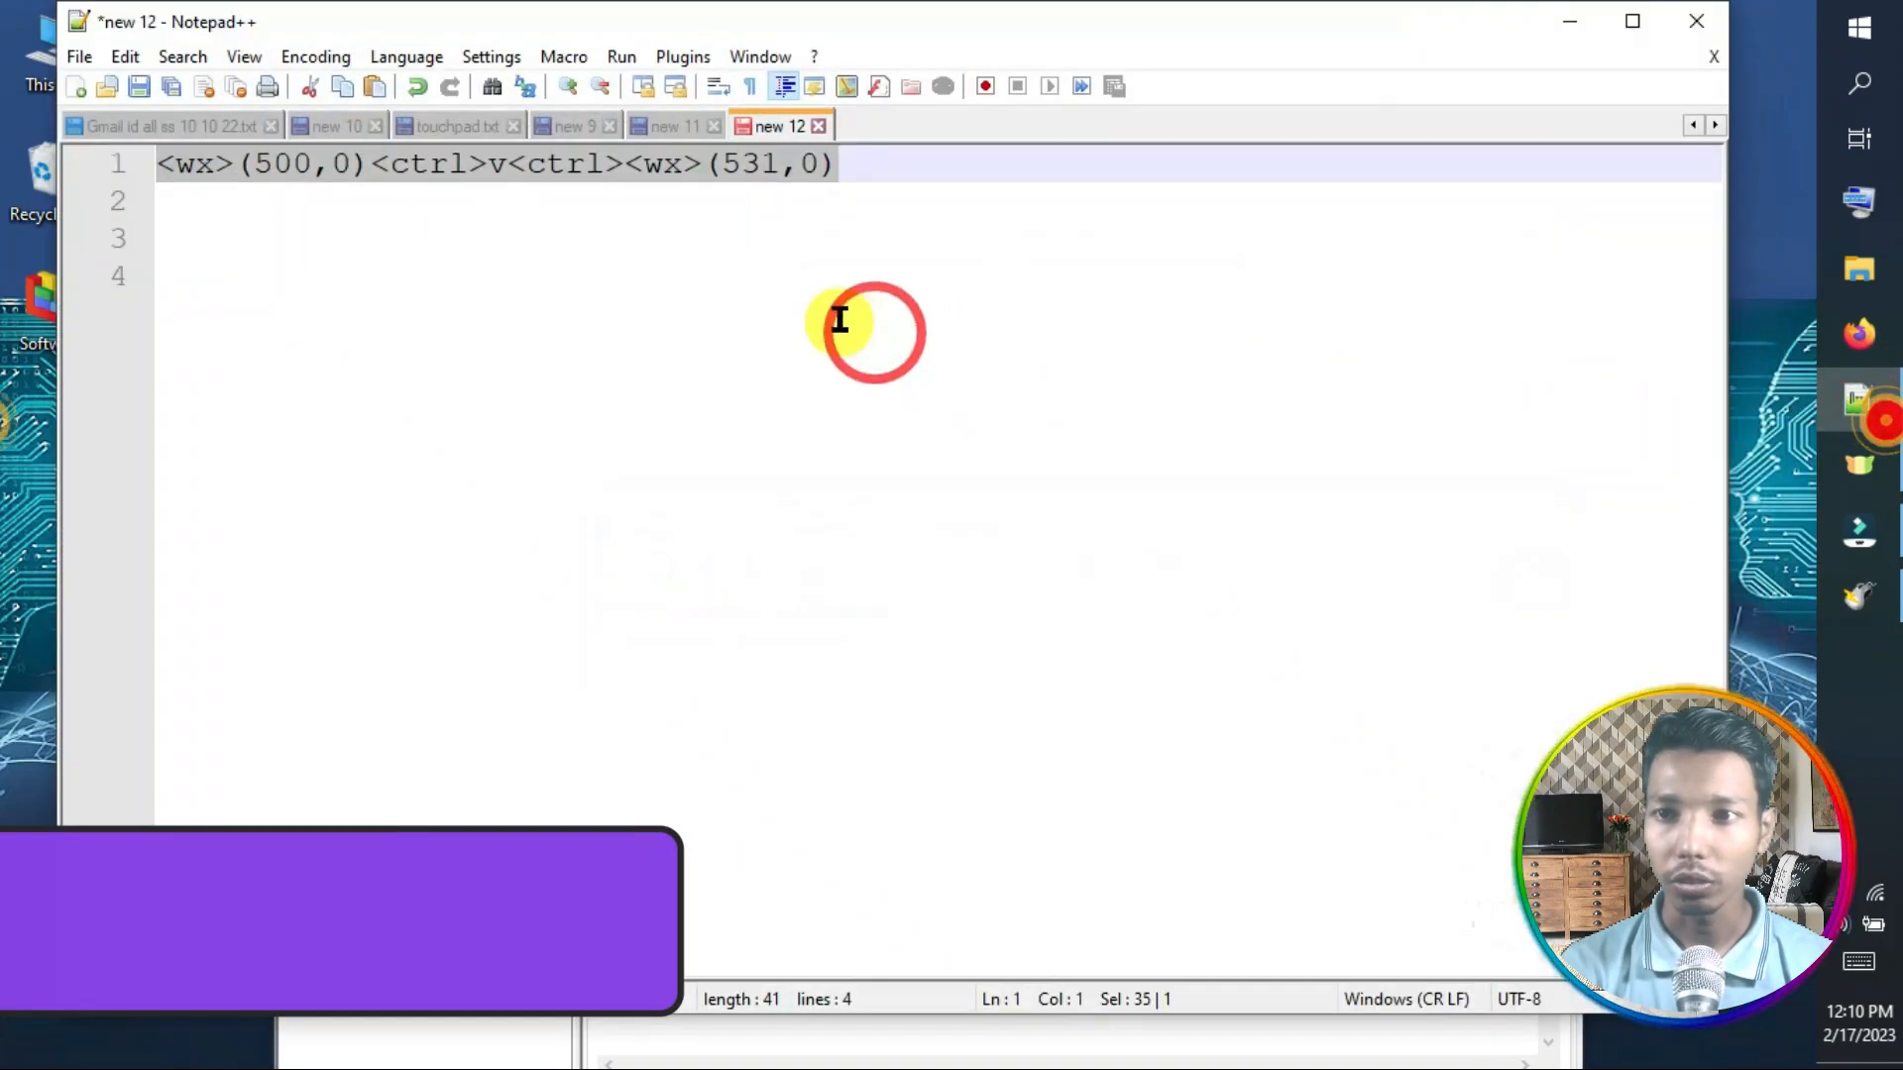
left_click(926, 201)
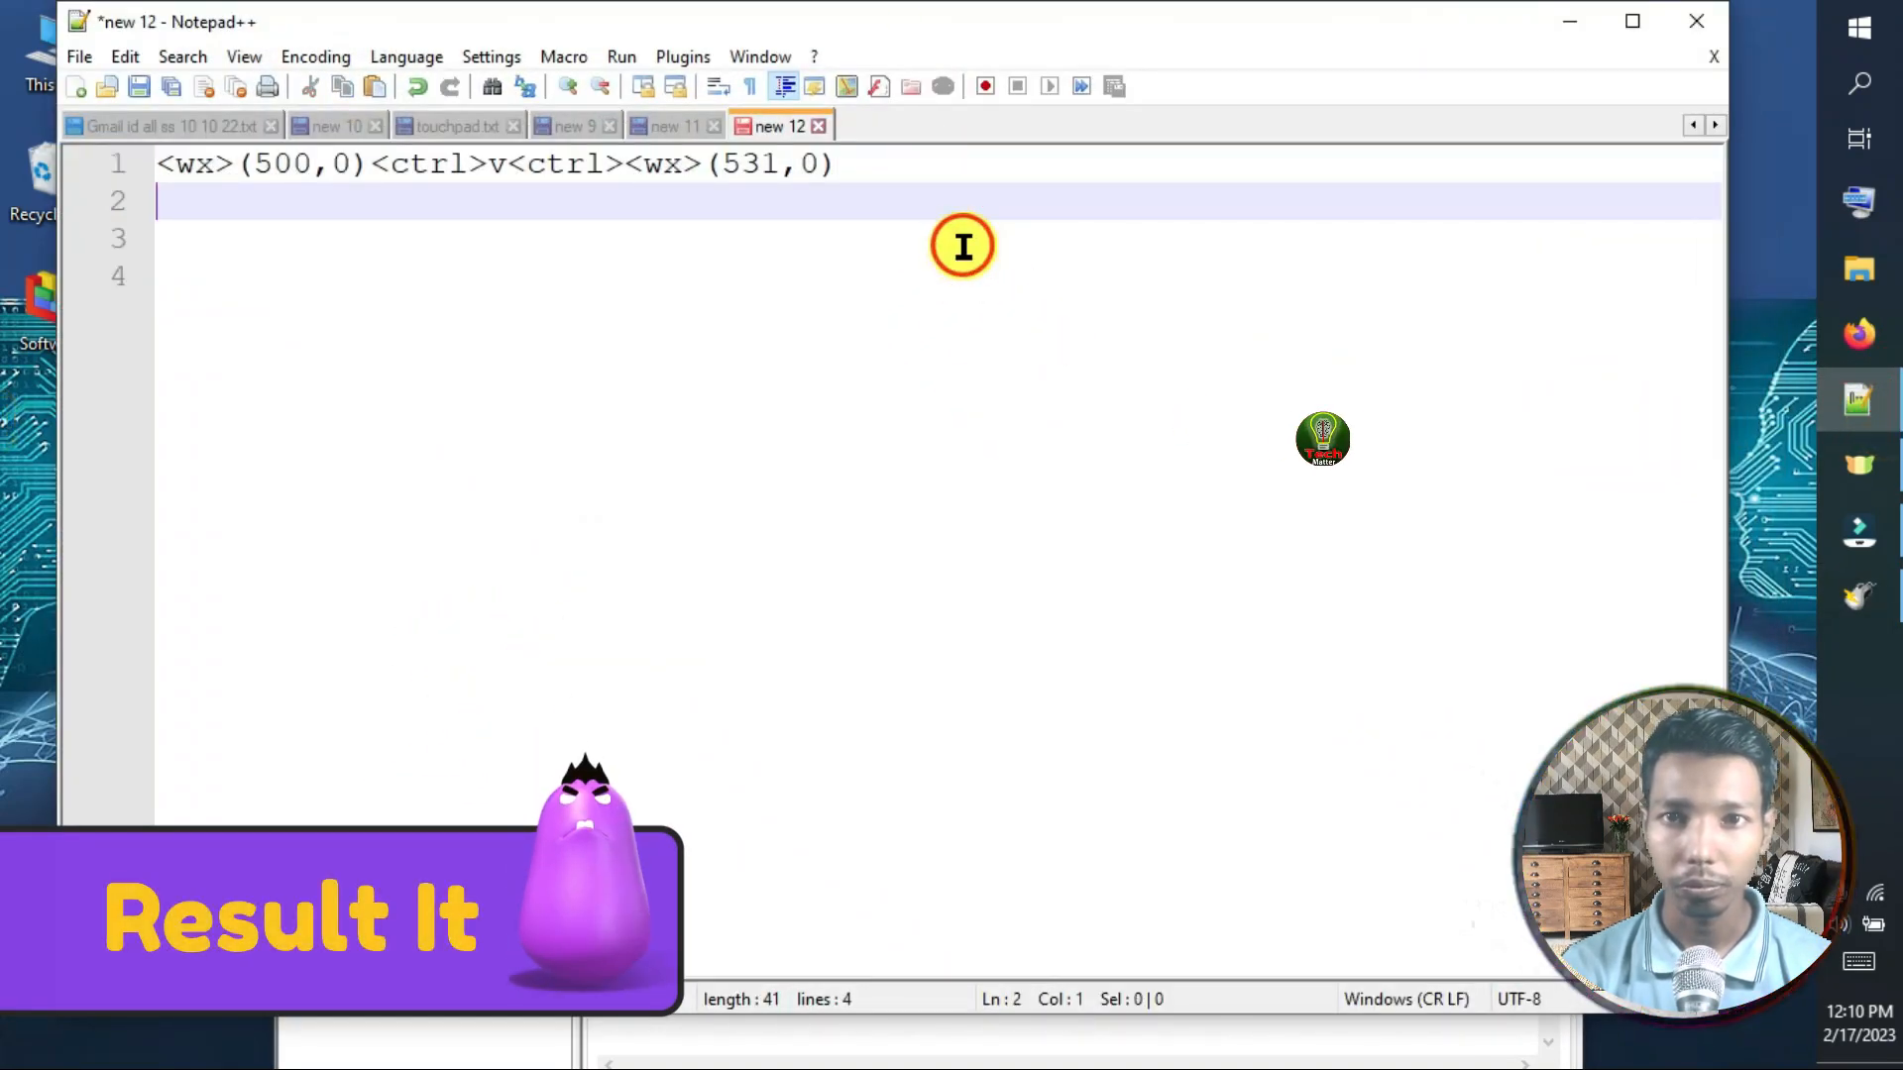
key("ctrl+v")
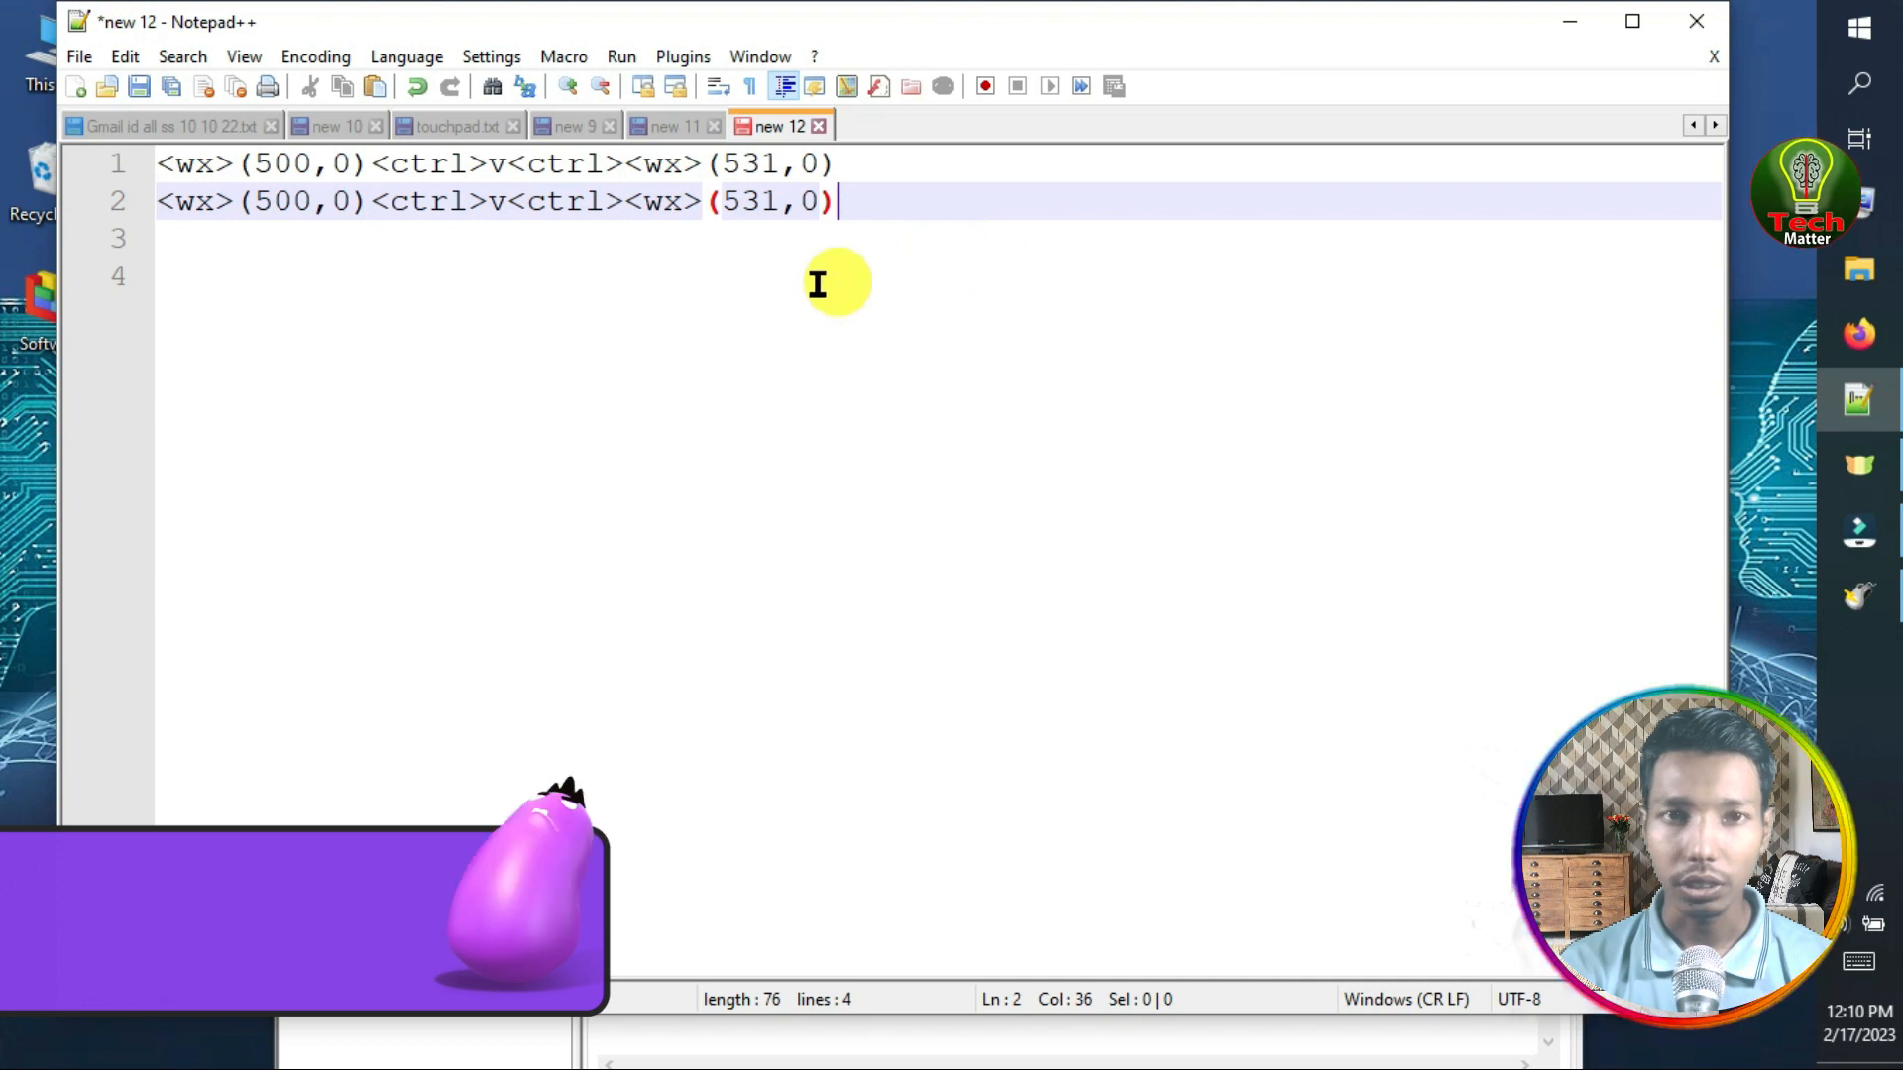
Step: Return to ClickyMouse, add the <enter> special key to the end of the auto_paste_enter macro text, and save the file
left_click(871, 1039)
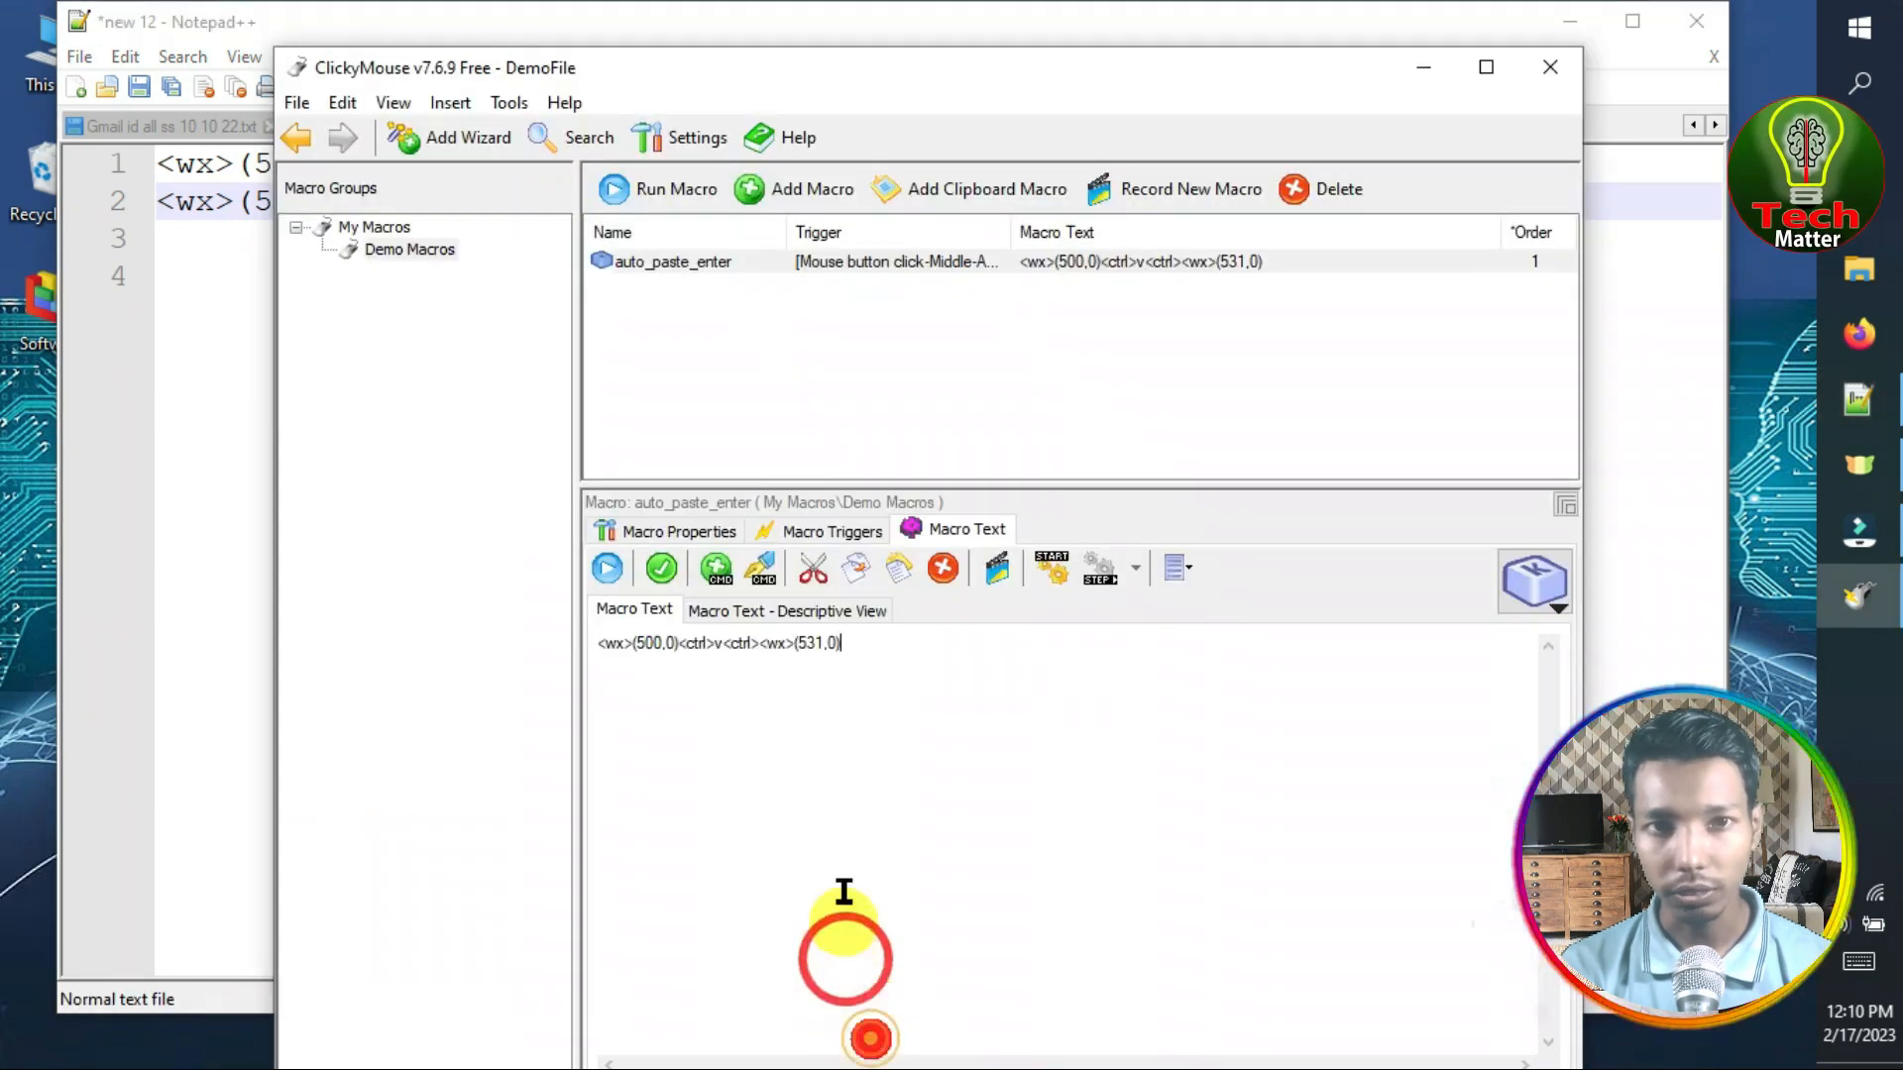
left_click(912, 642)
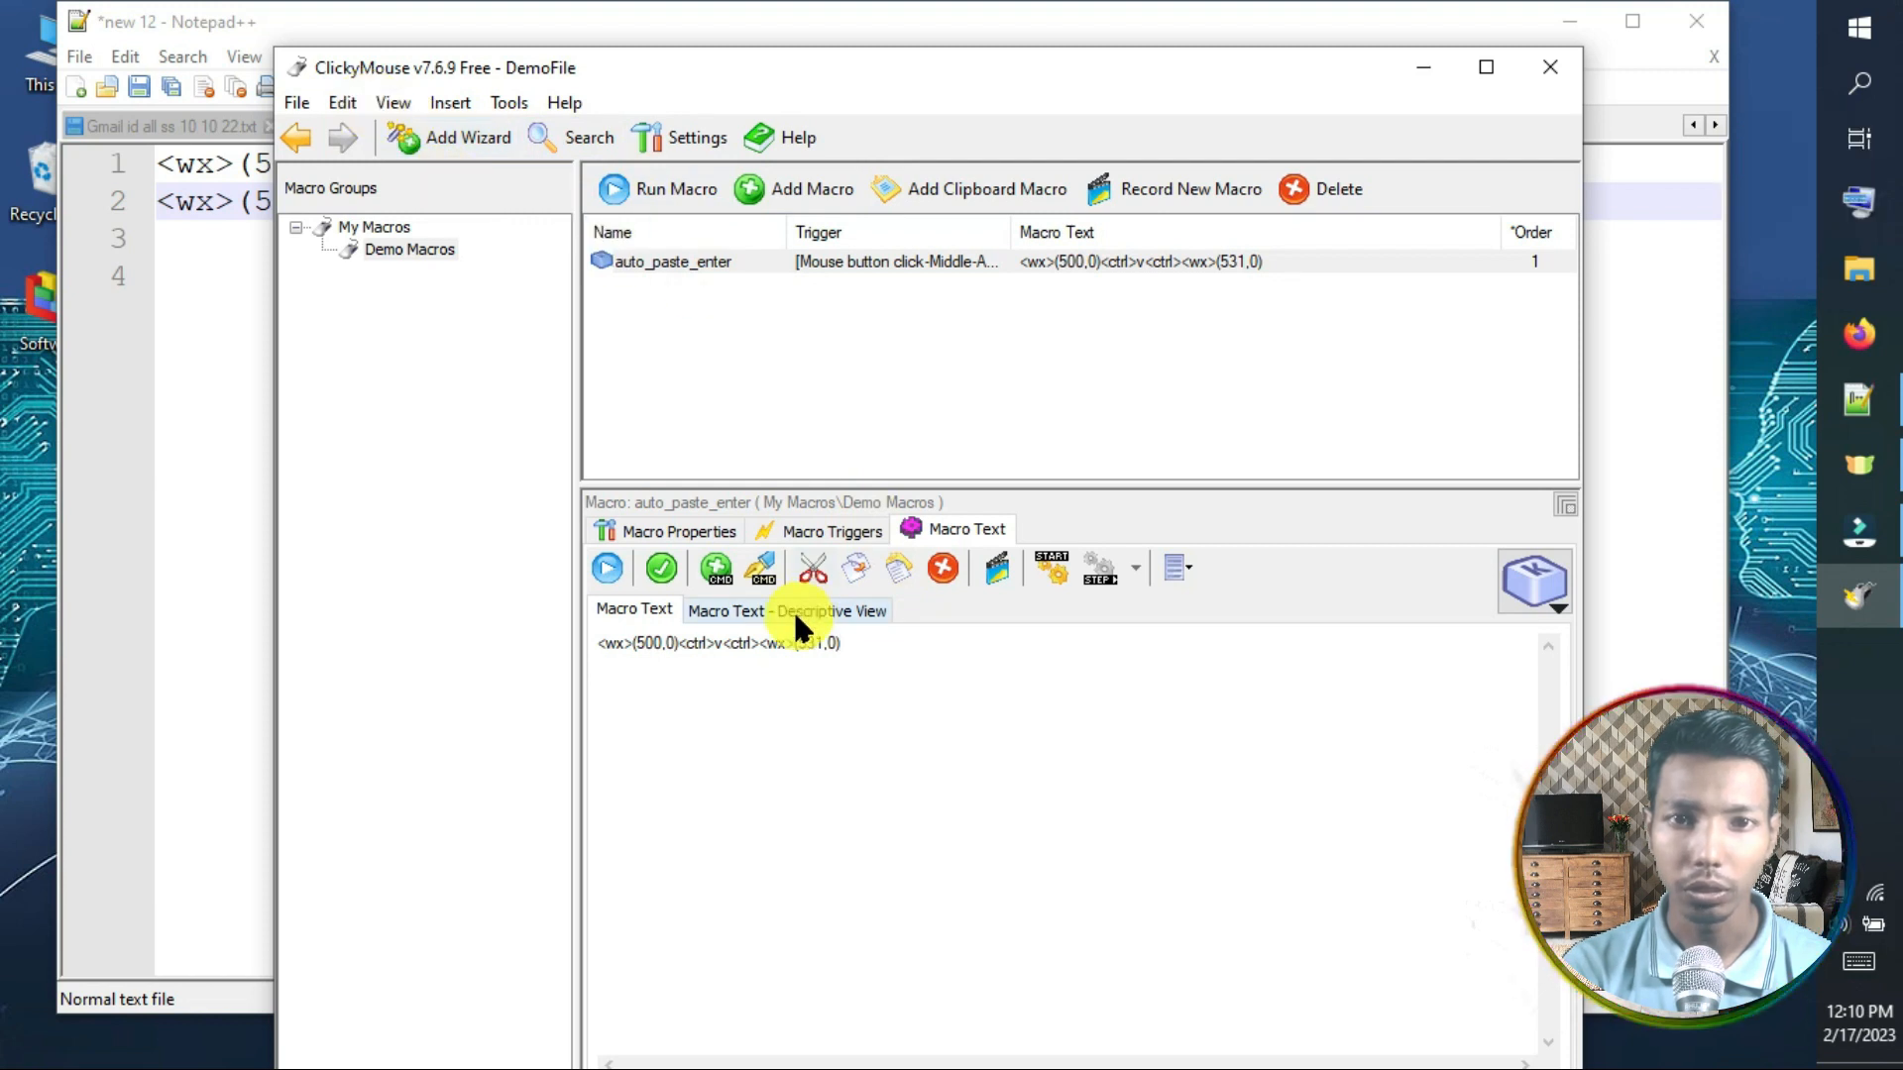
left_click(718, 570)
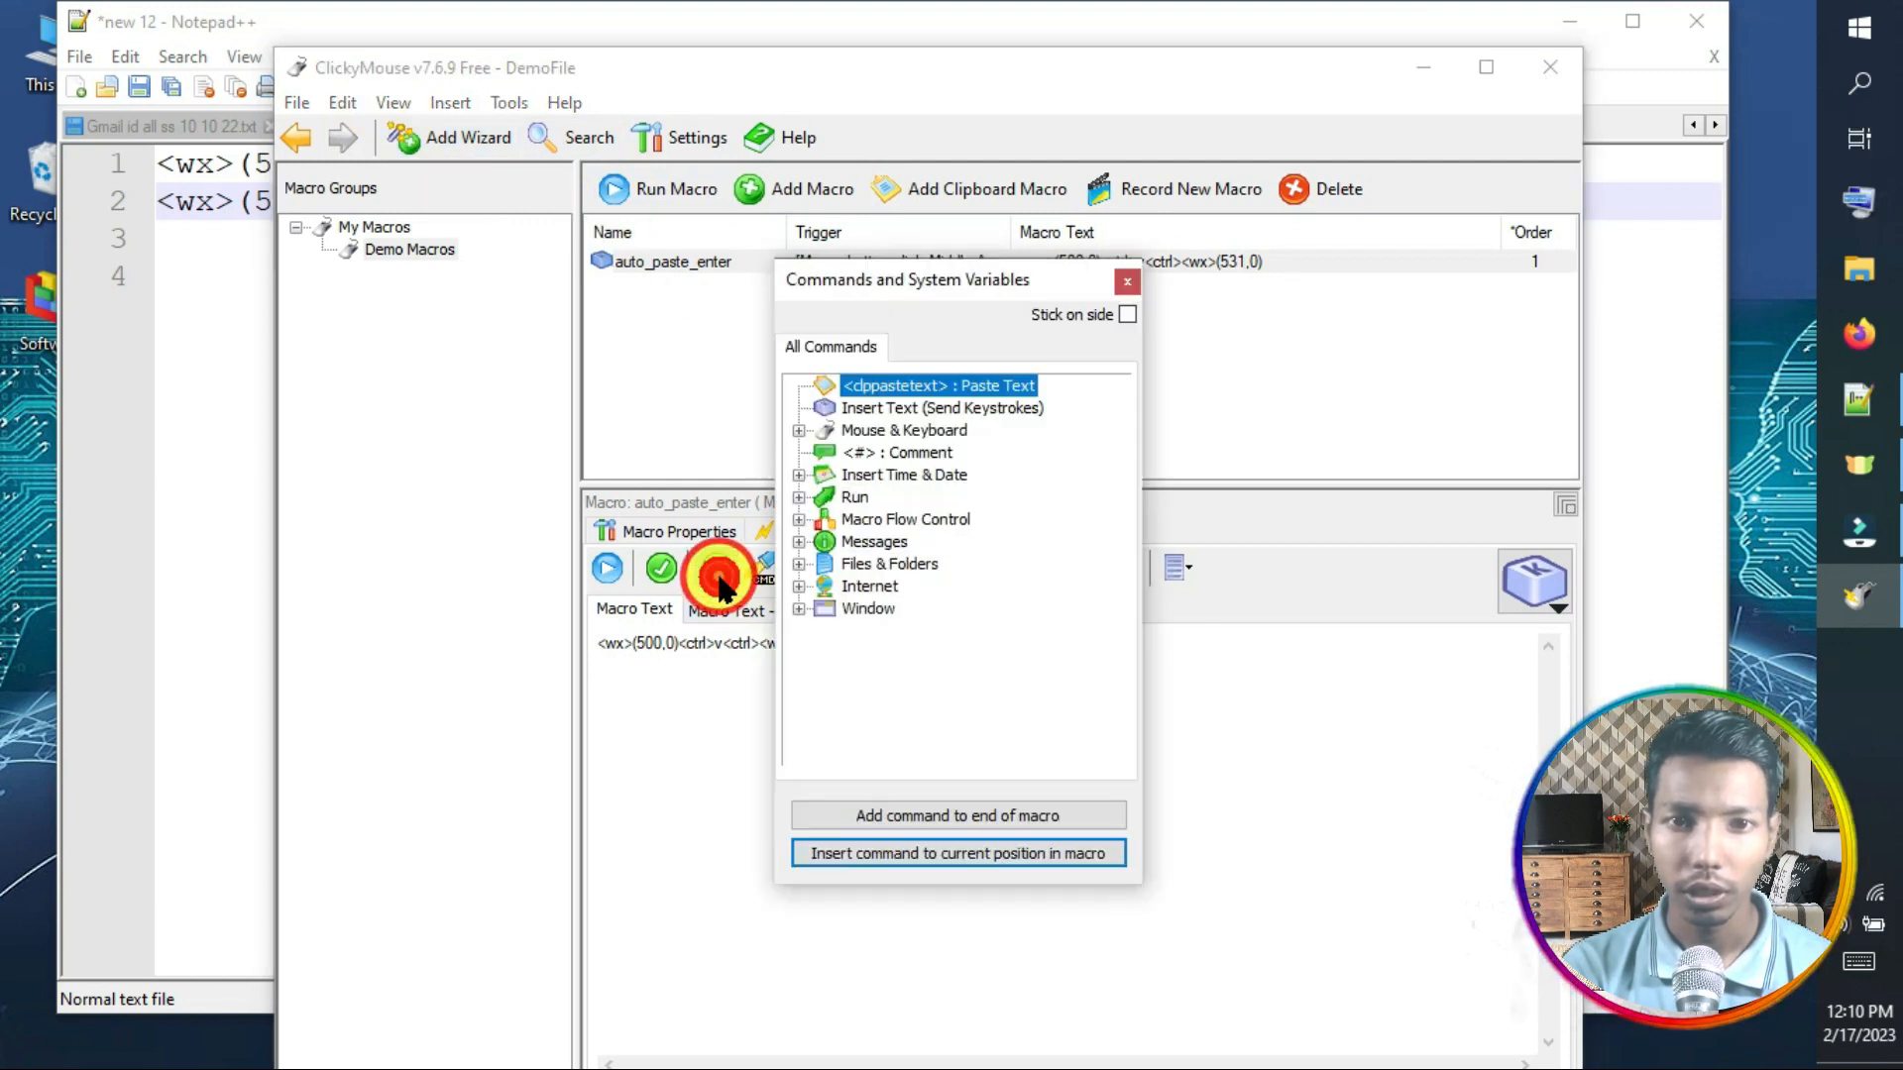
left_click(800, 431)
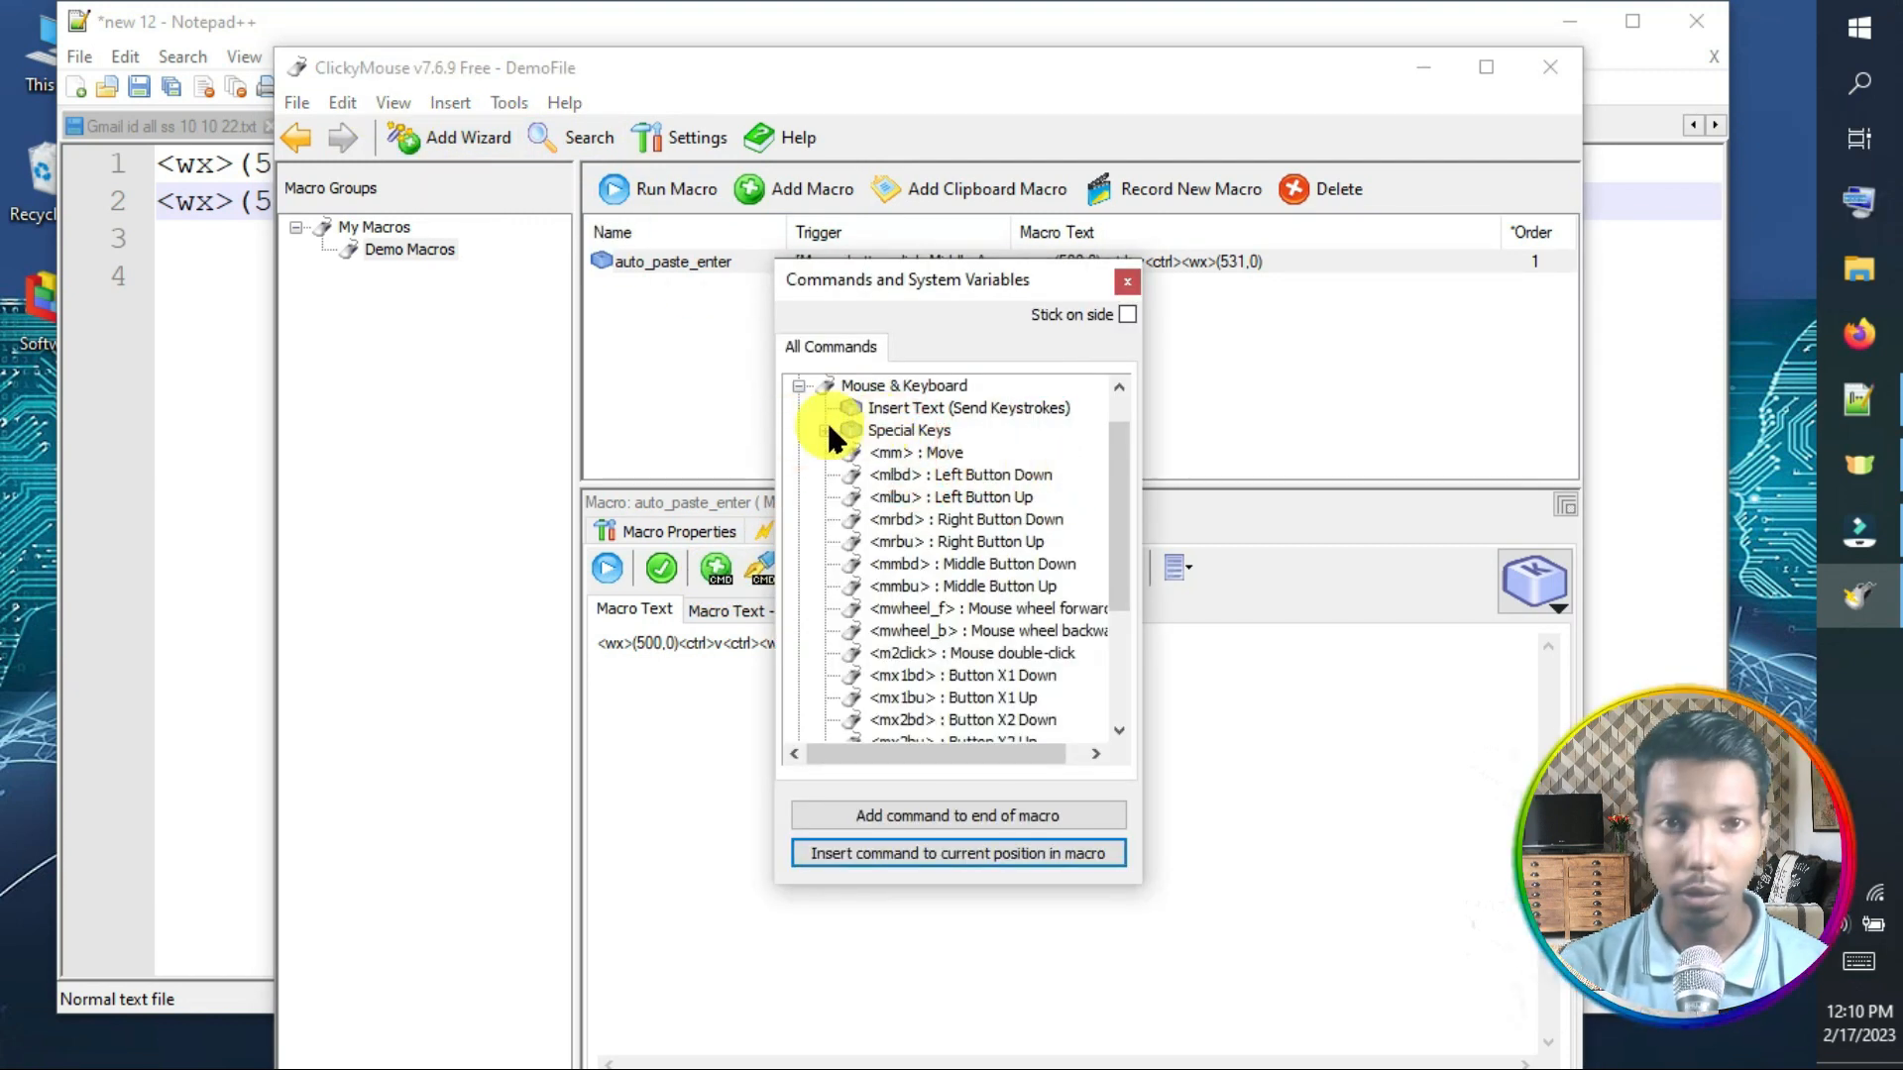
left_click(825, 431)
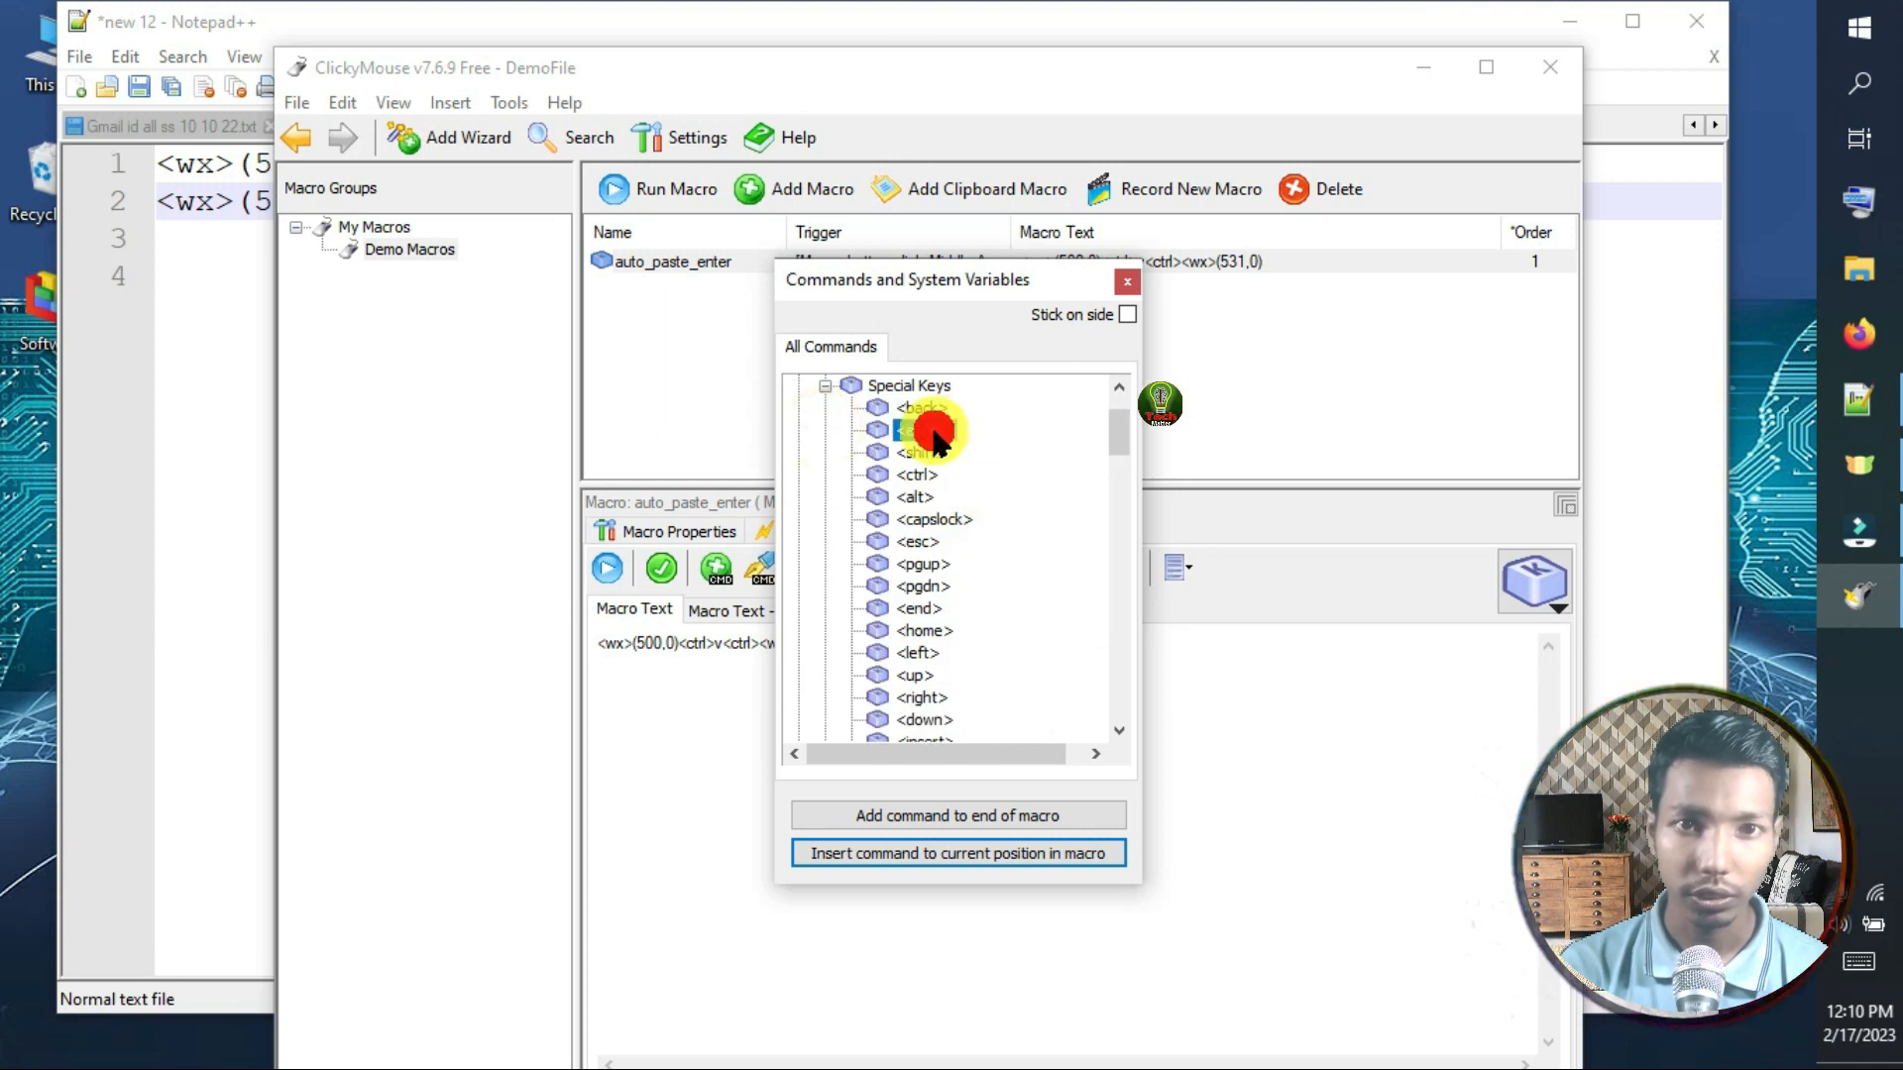
left_click(972, 813)
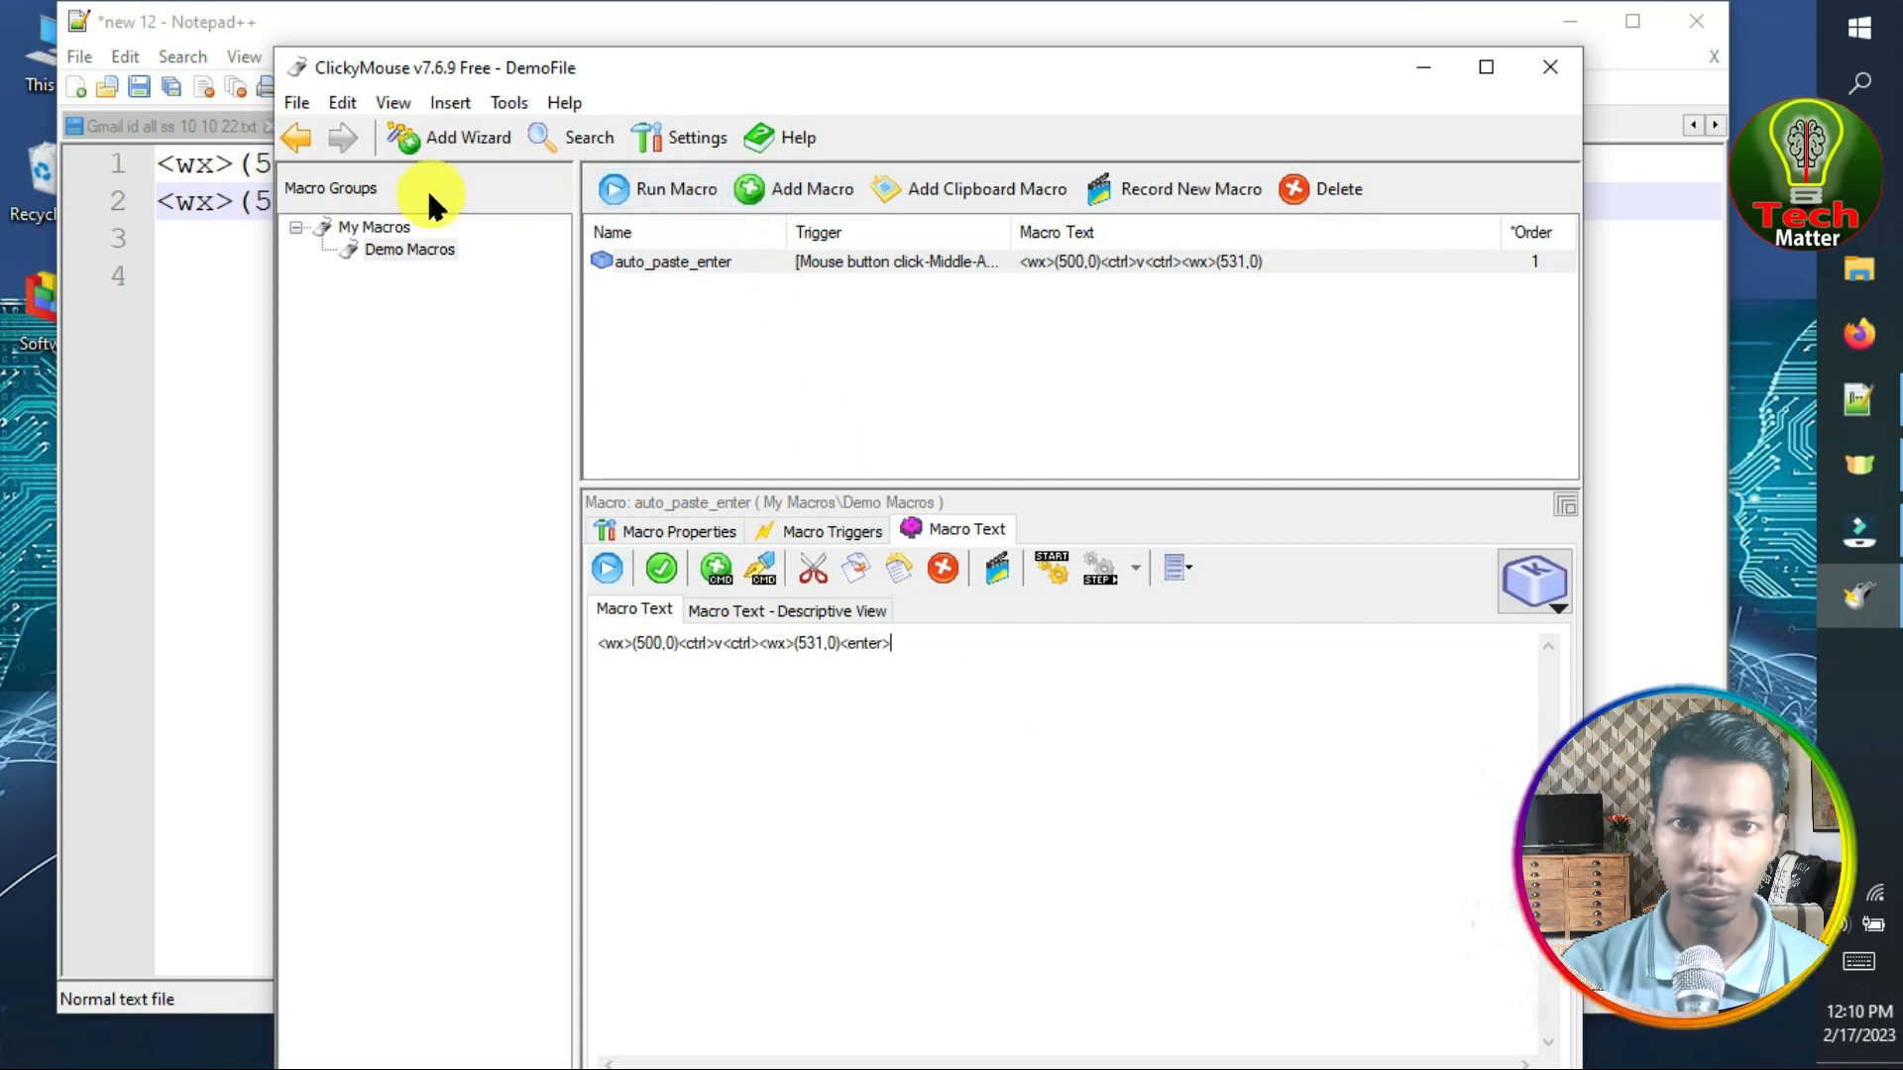
left_click(298, 102)
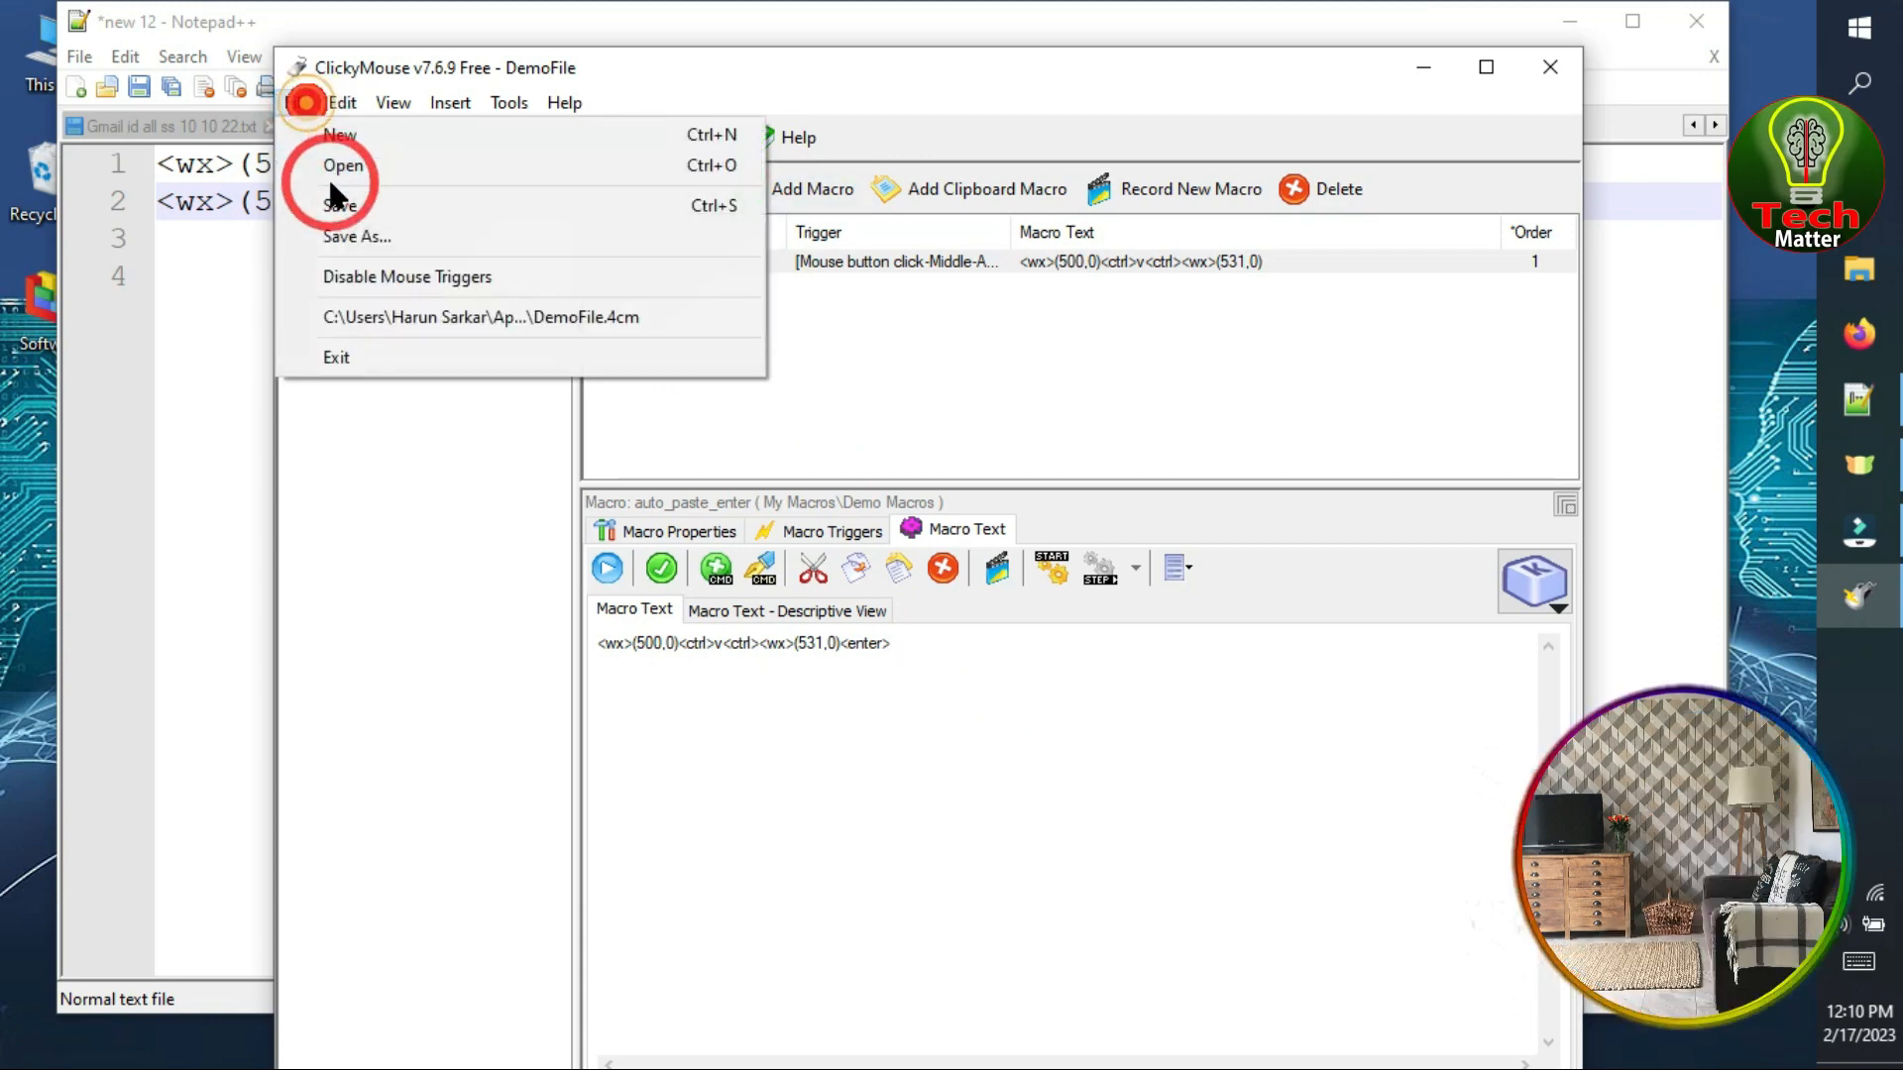
left_click(337, 199)
Step: Test the updated macro in Notepad++ by pasting the copied text with a line break on lines 3 and 4
left_click(223, 255)
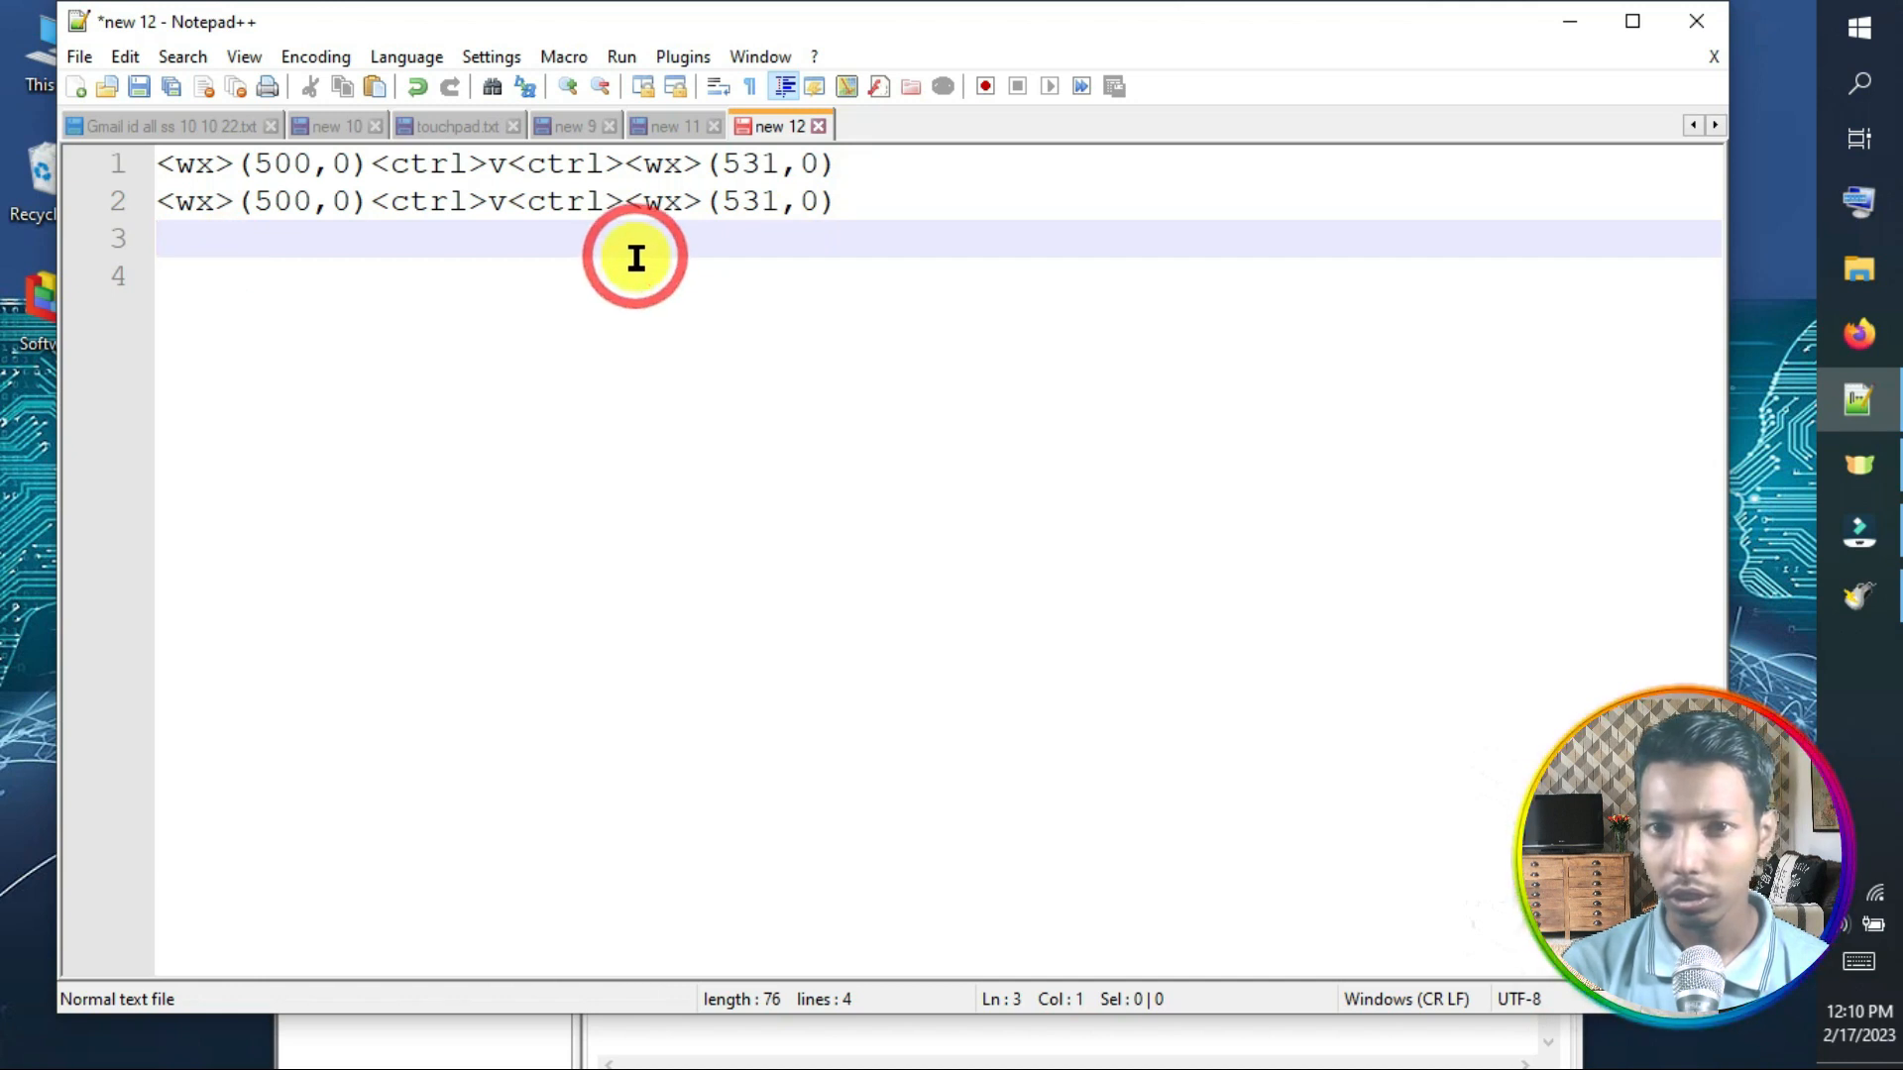
key("ctrl+v")
key("Return")
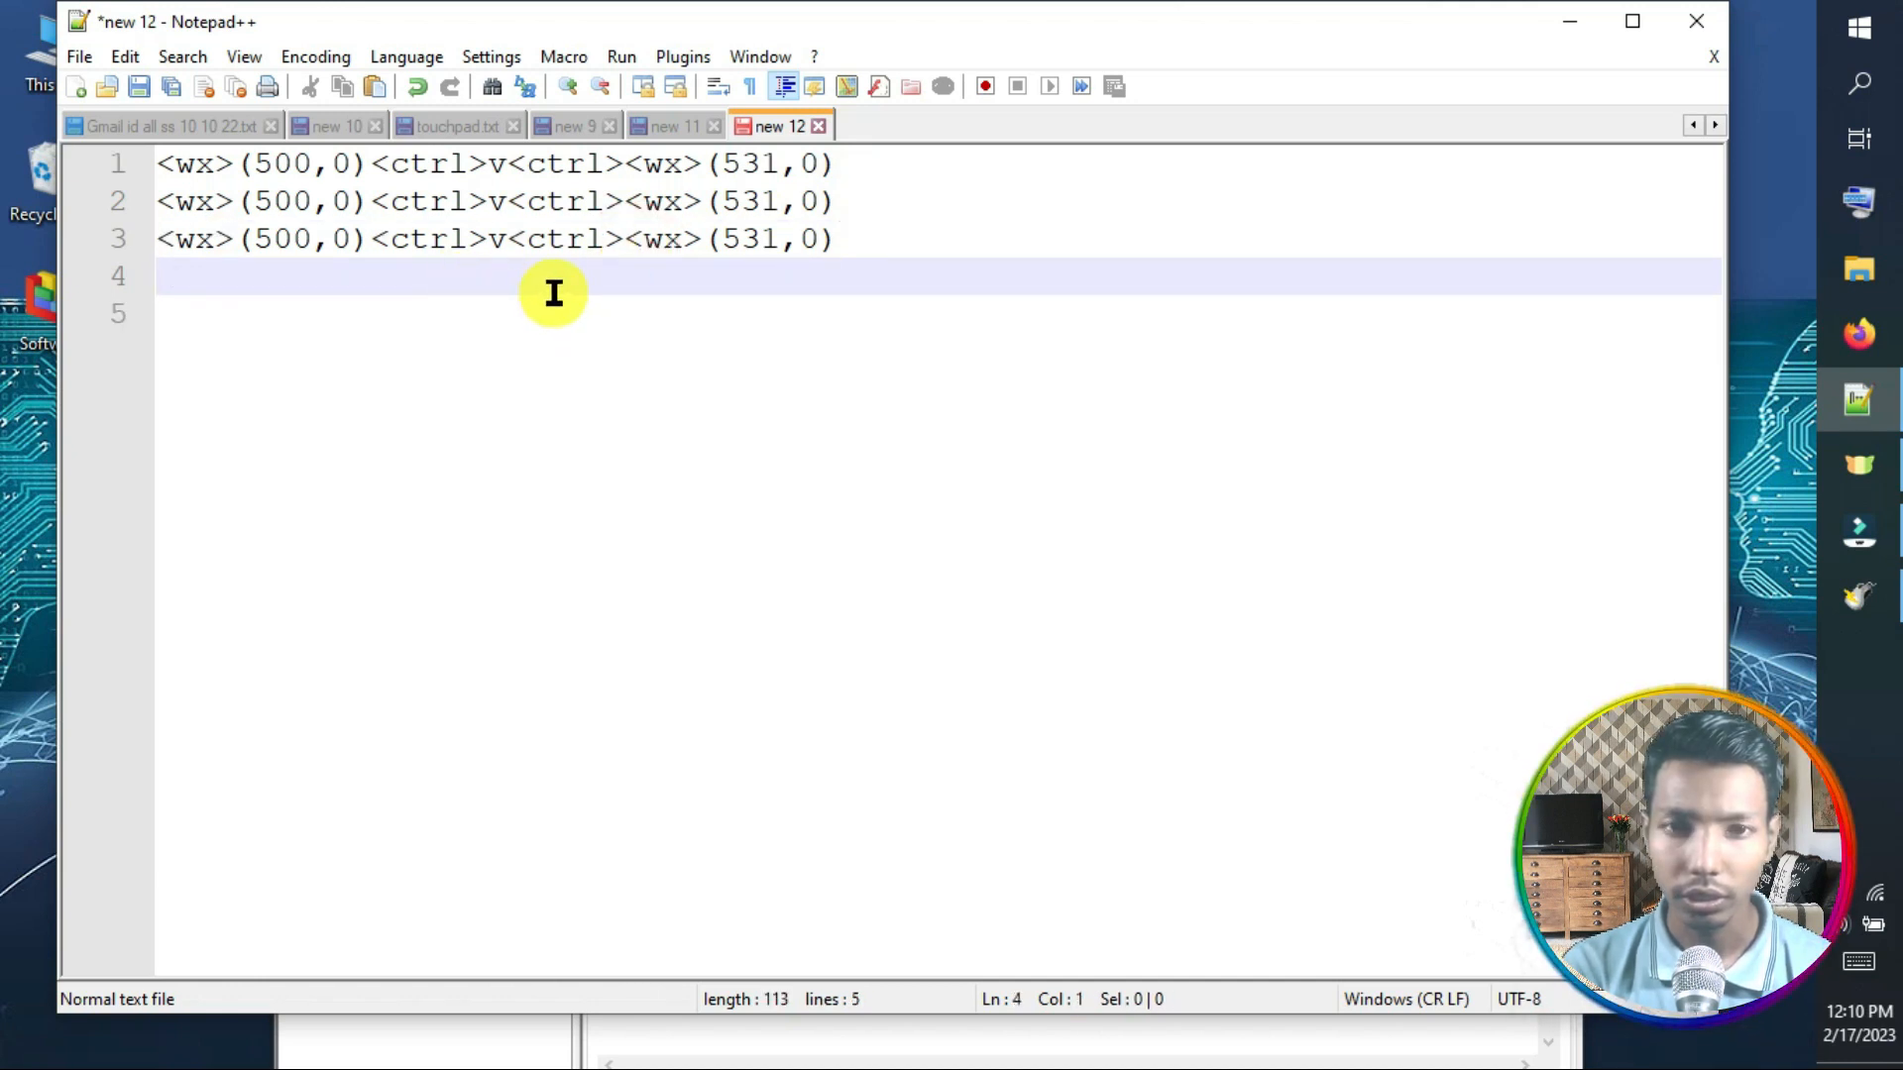
key("ctrl+v")
key("Return")
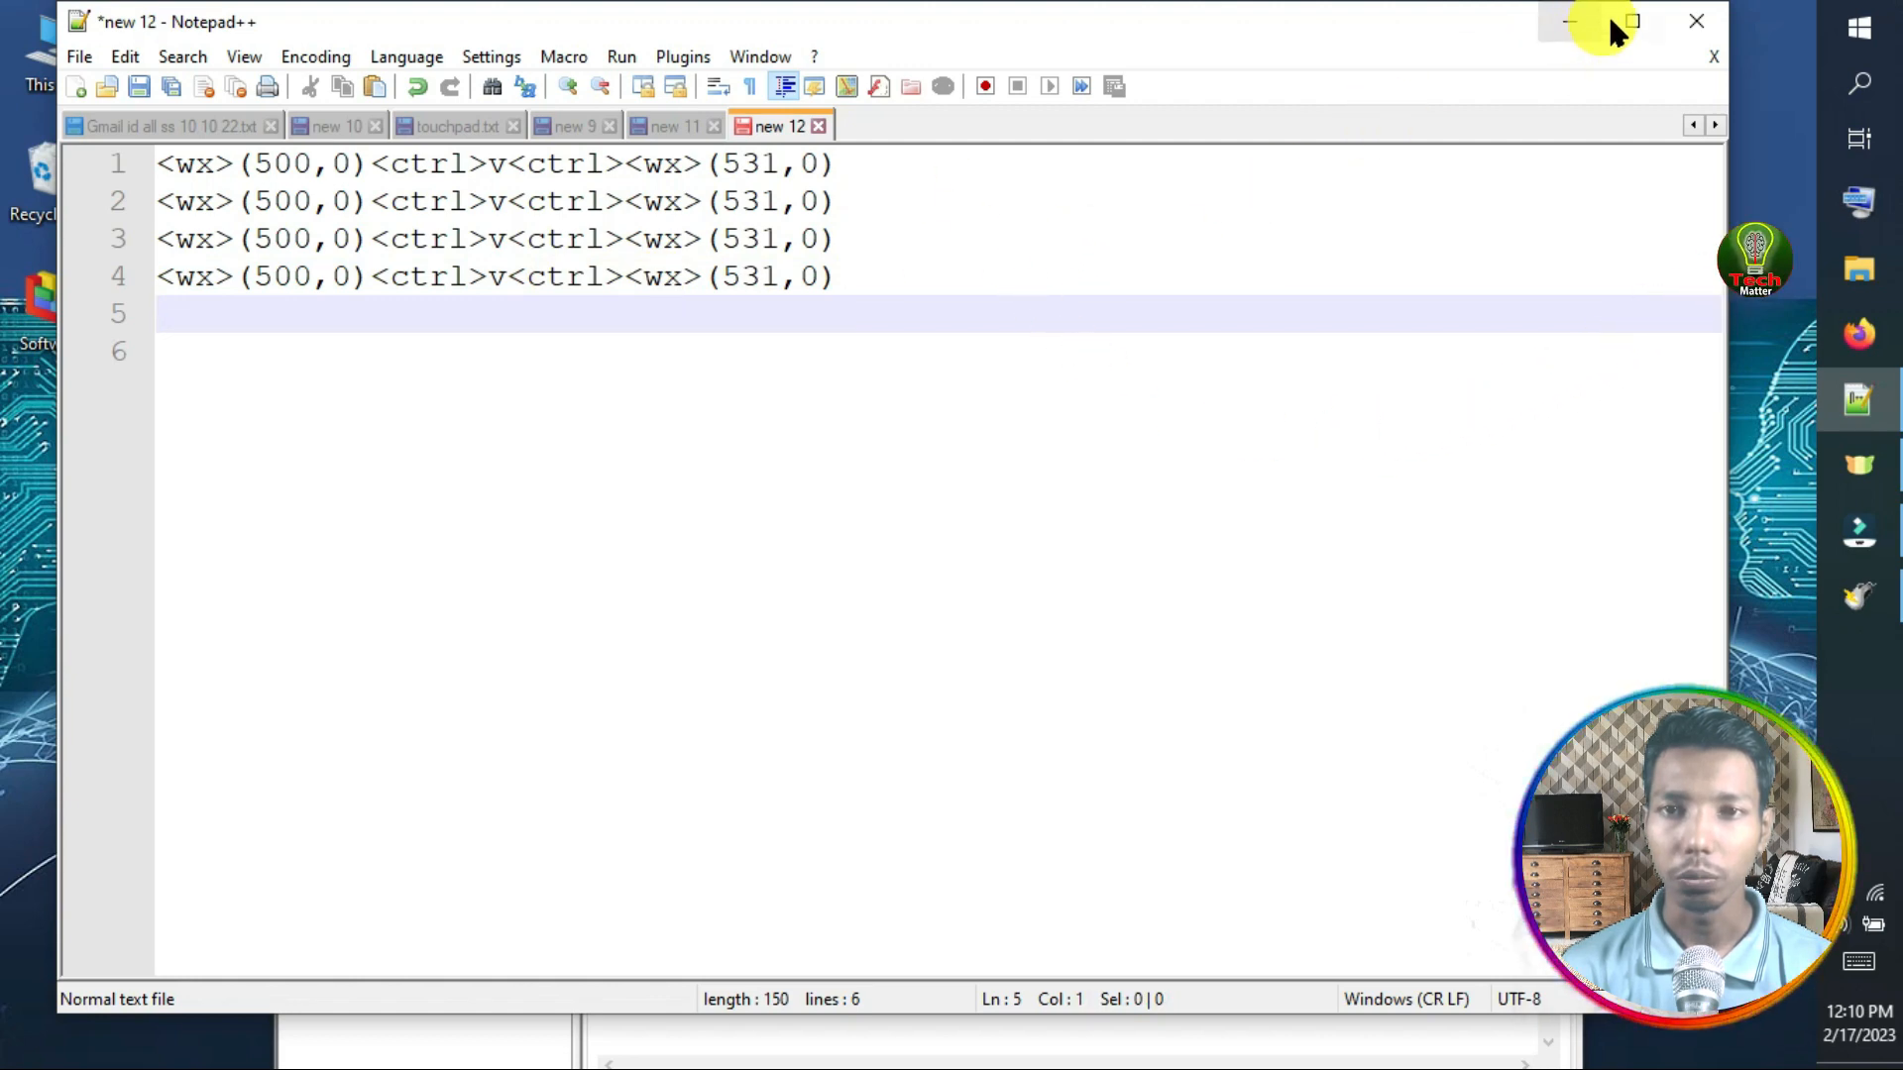
Step: Minimize Notepad++ and start recording a new macro in ClickyMouse
left_click(1571, 21)
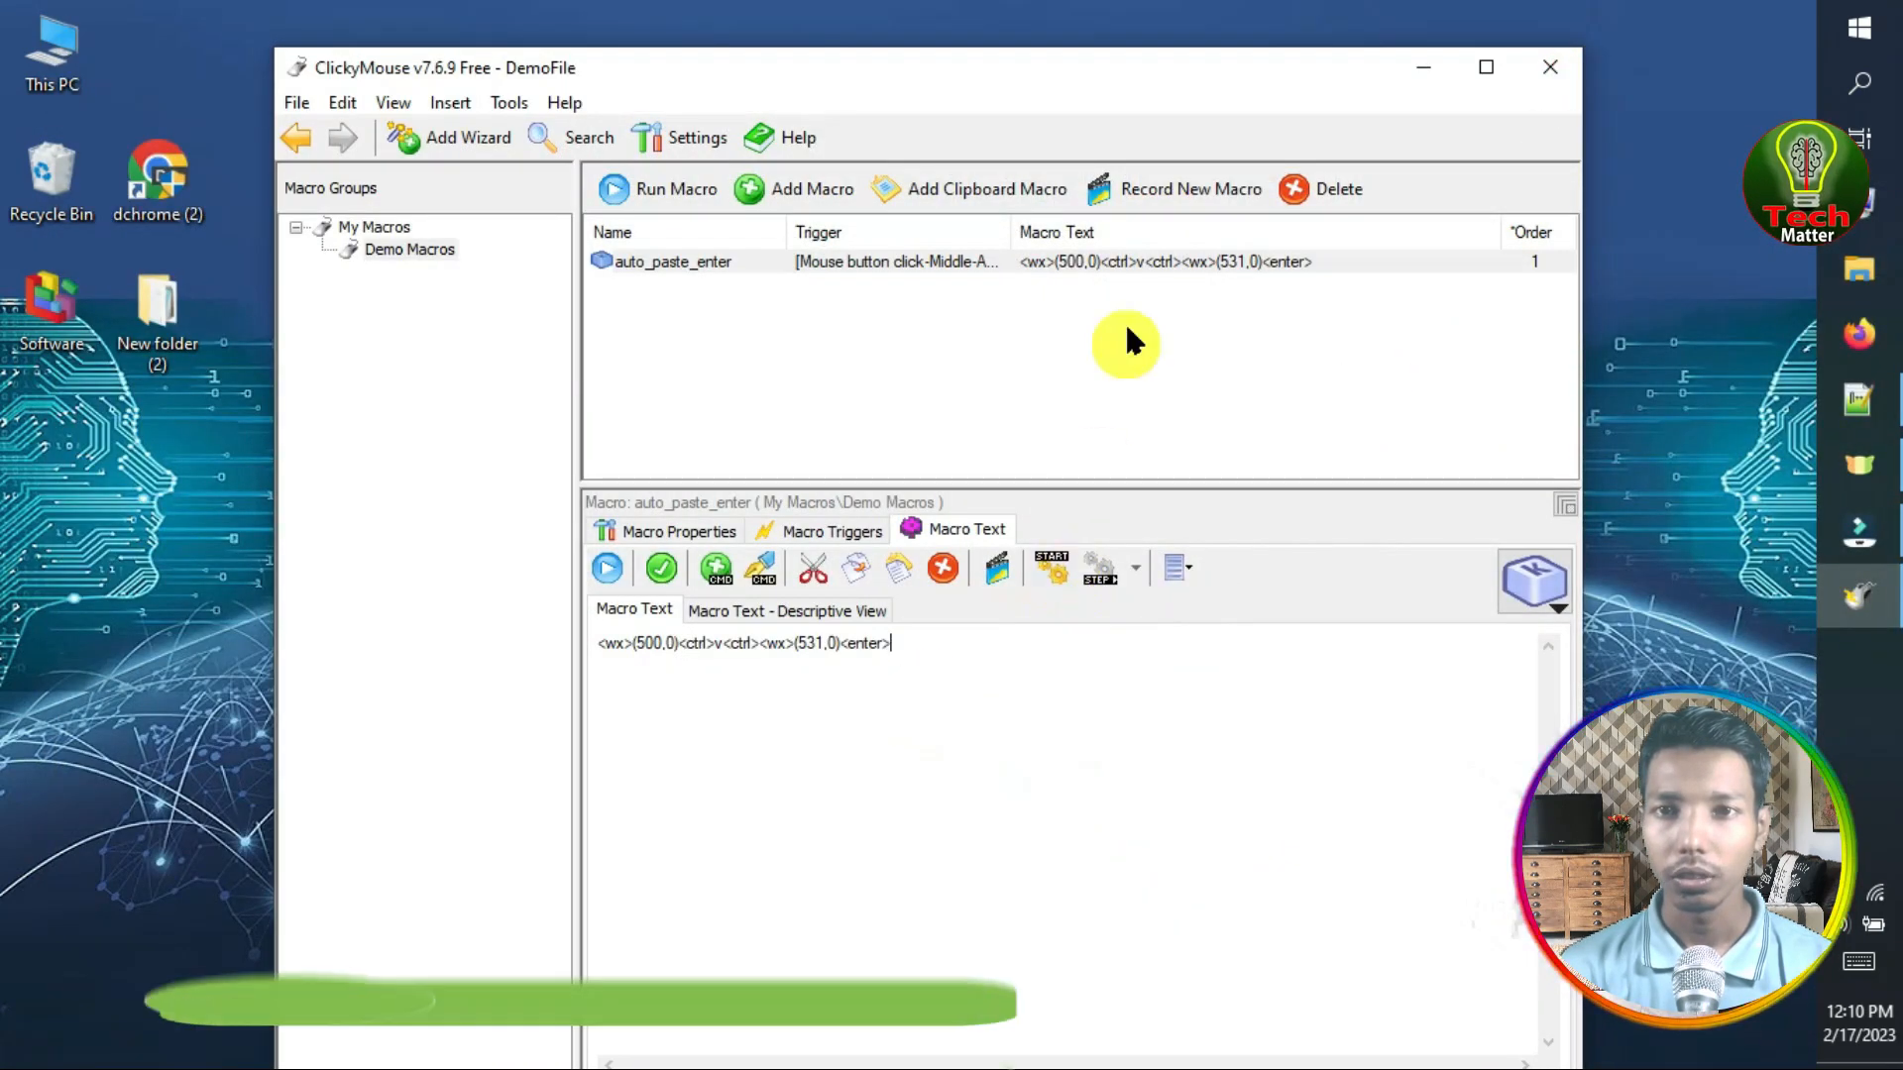
left_click(1171, 198)
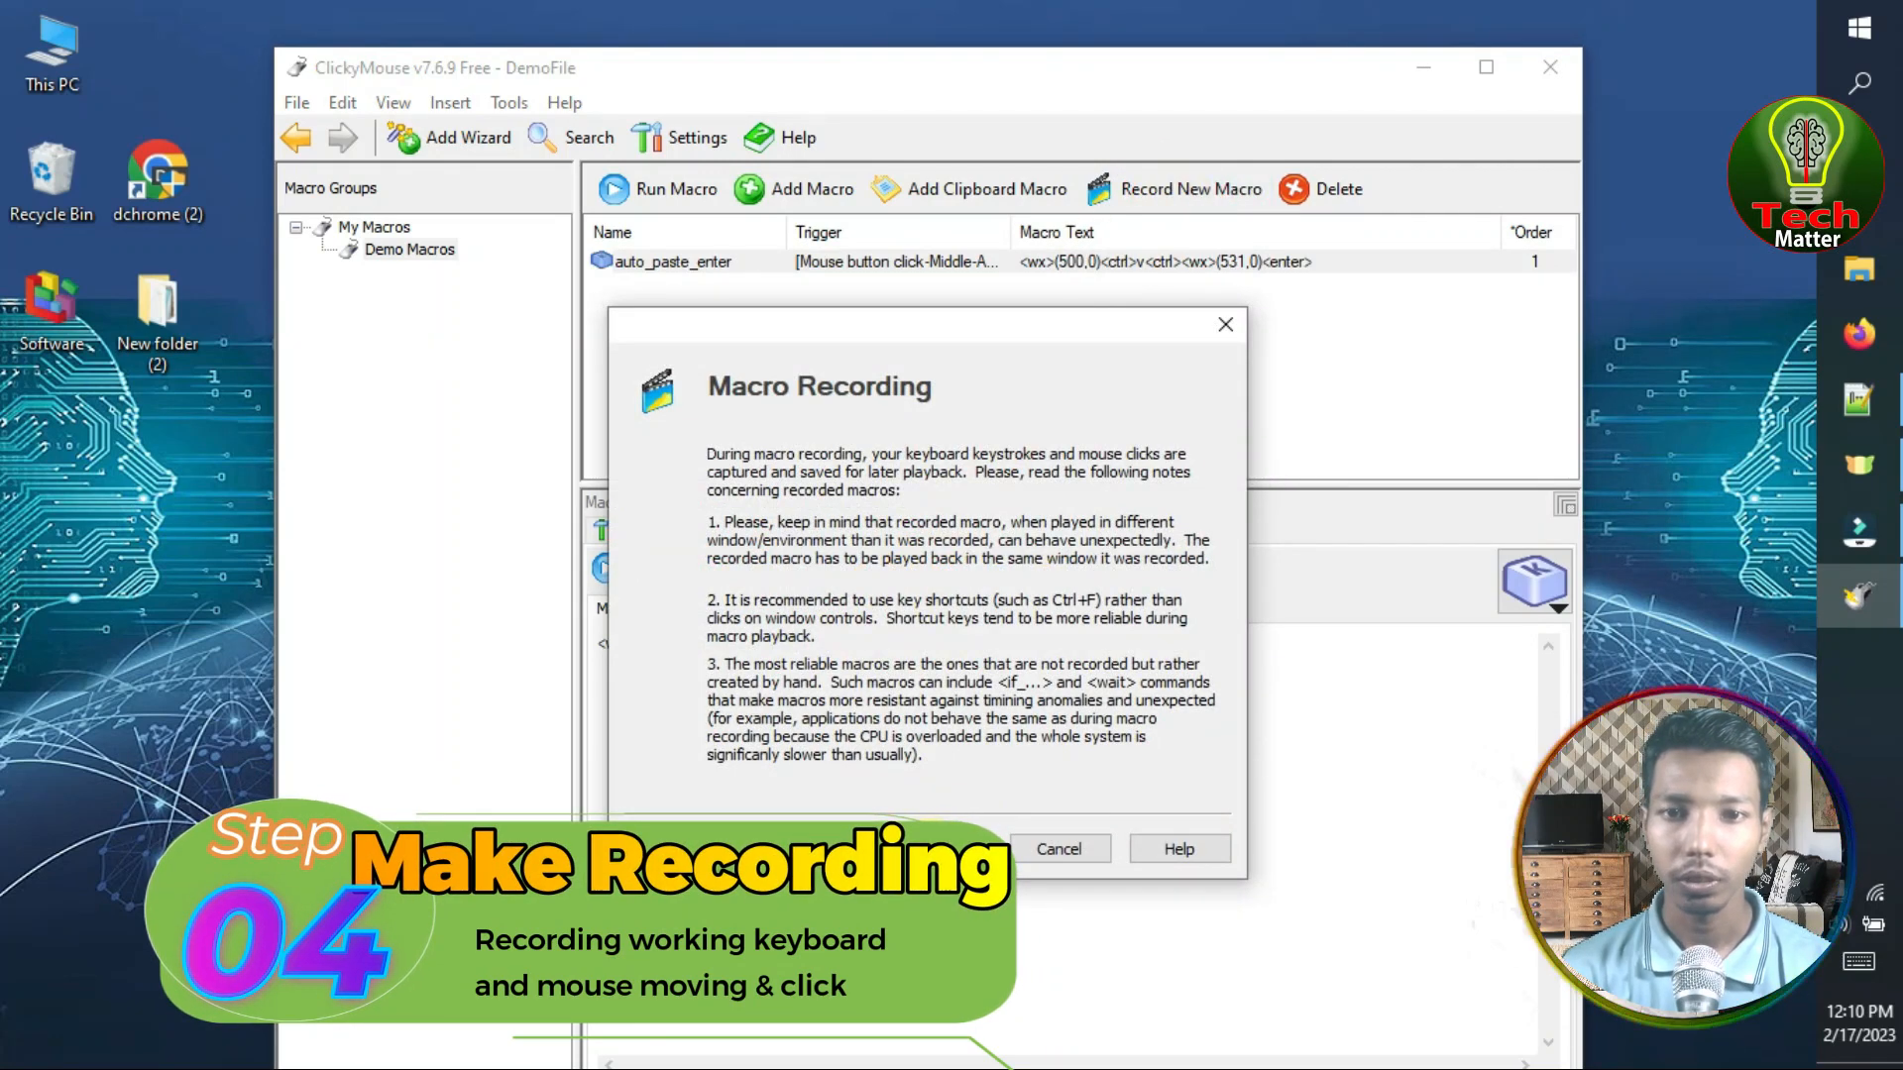
left_click(927, 849)
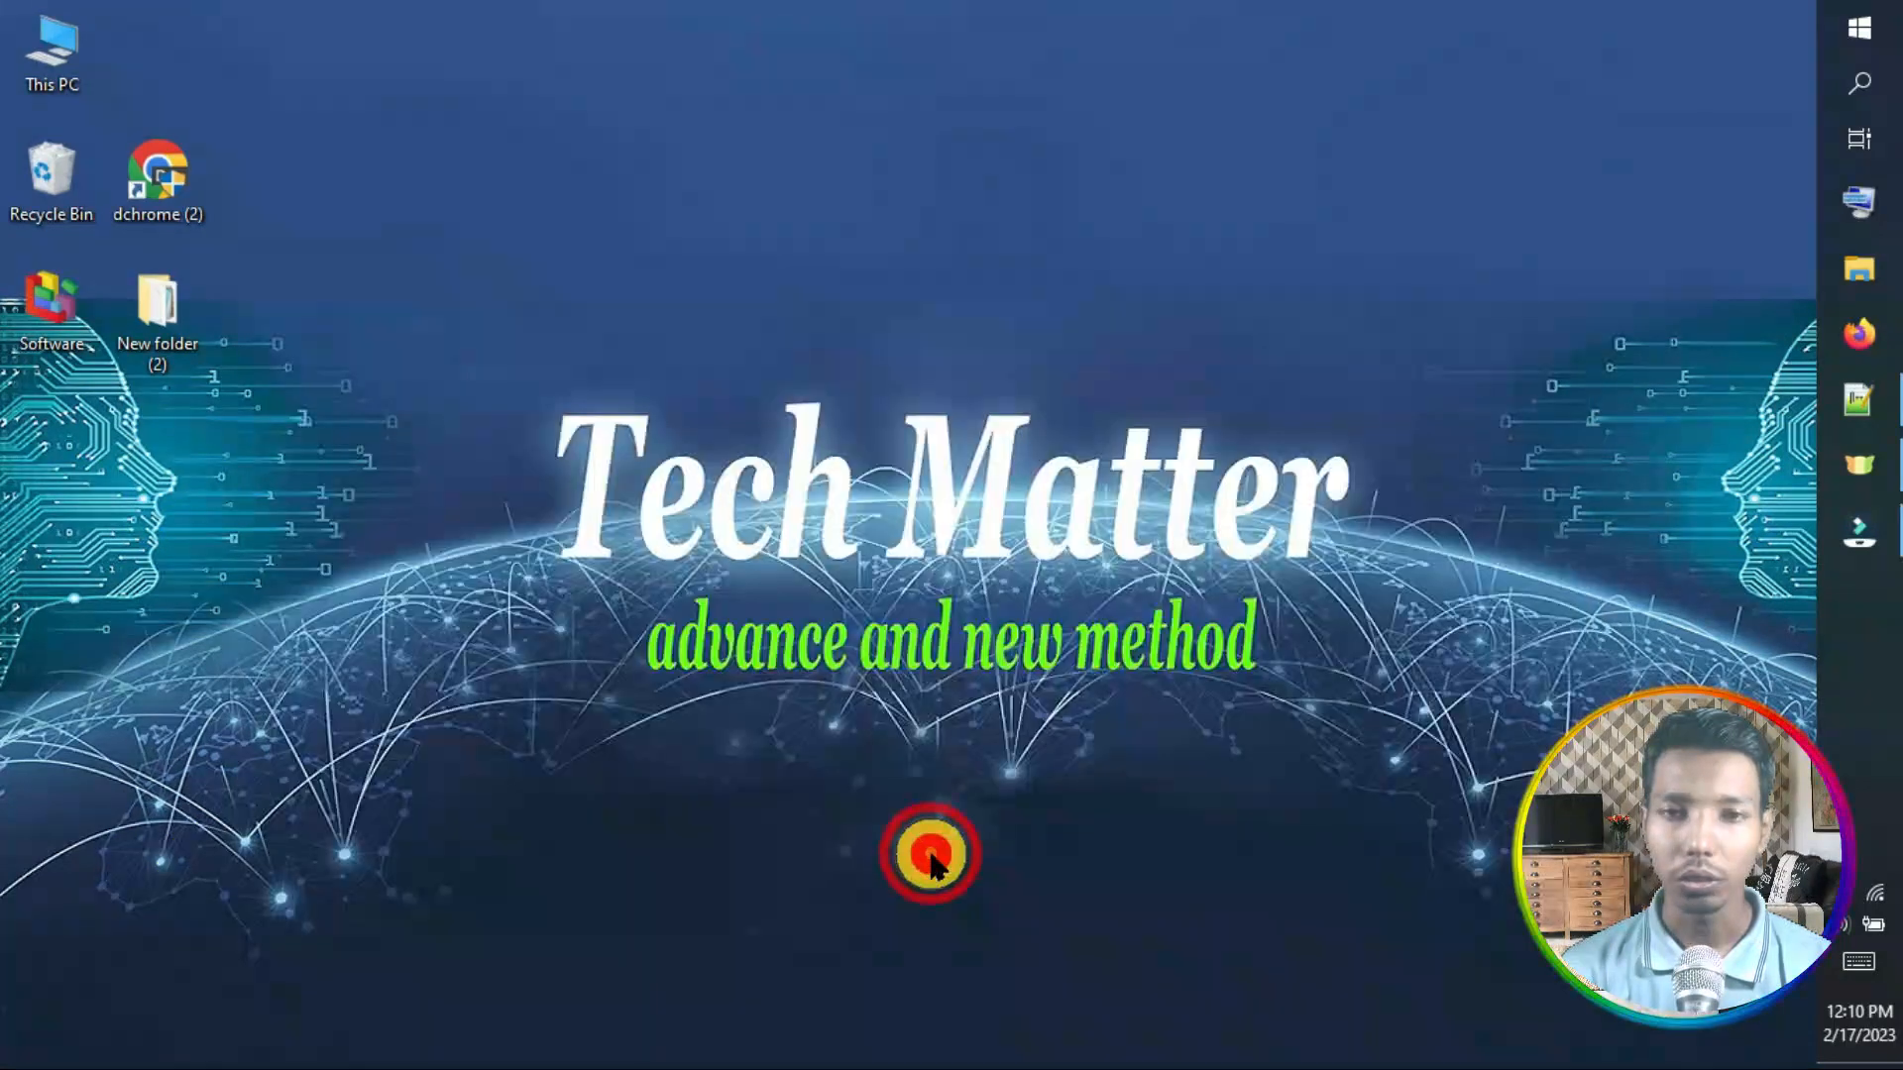
Step: While recording, switch to Notepad++ and replace the text of line 4 with a line break
left_click(1858, 402)
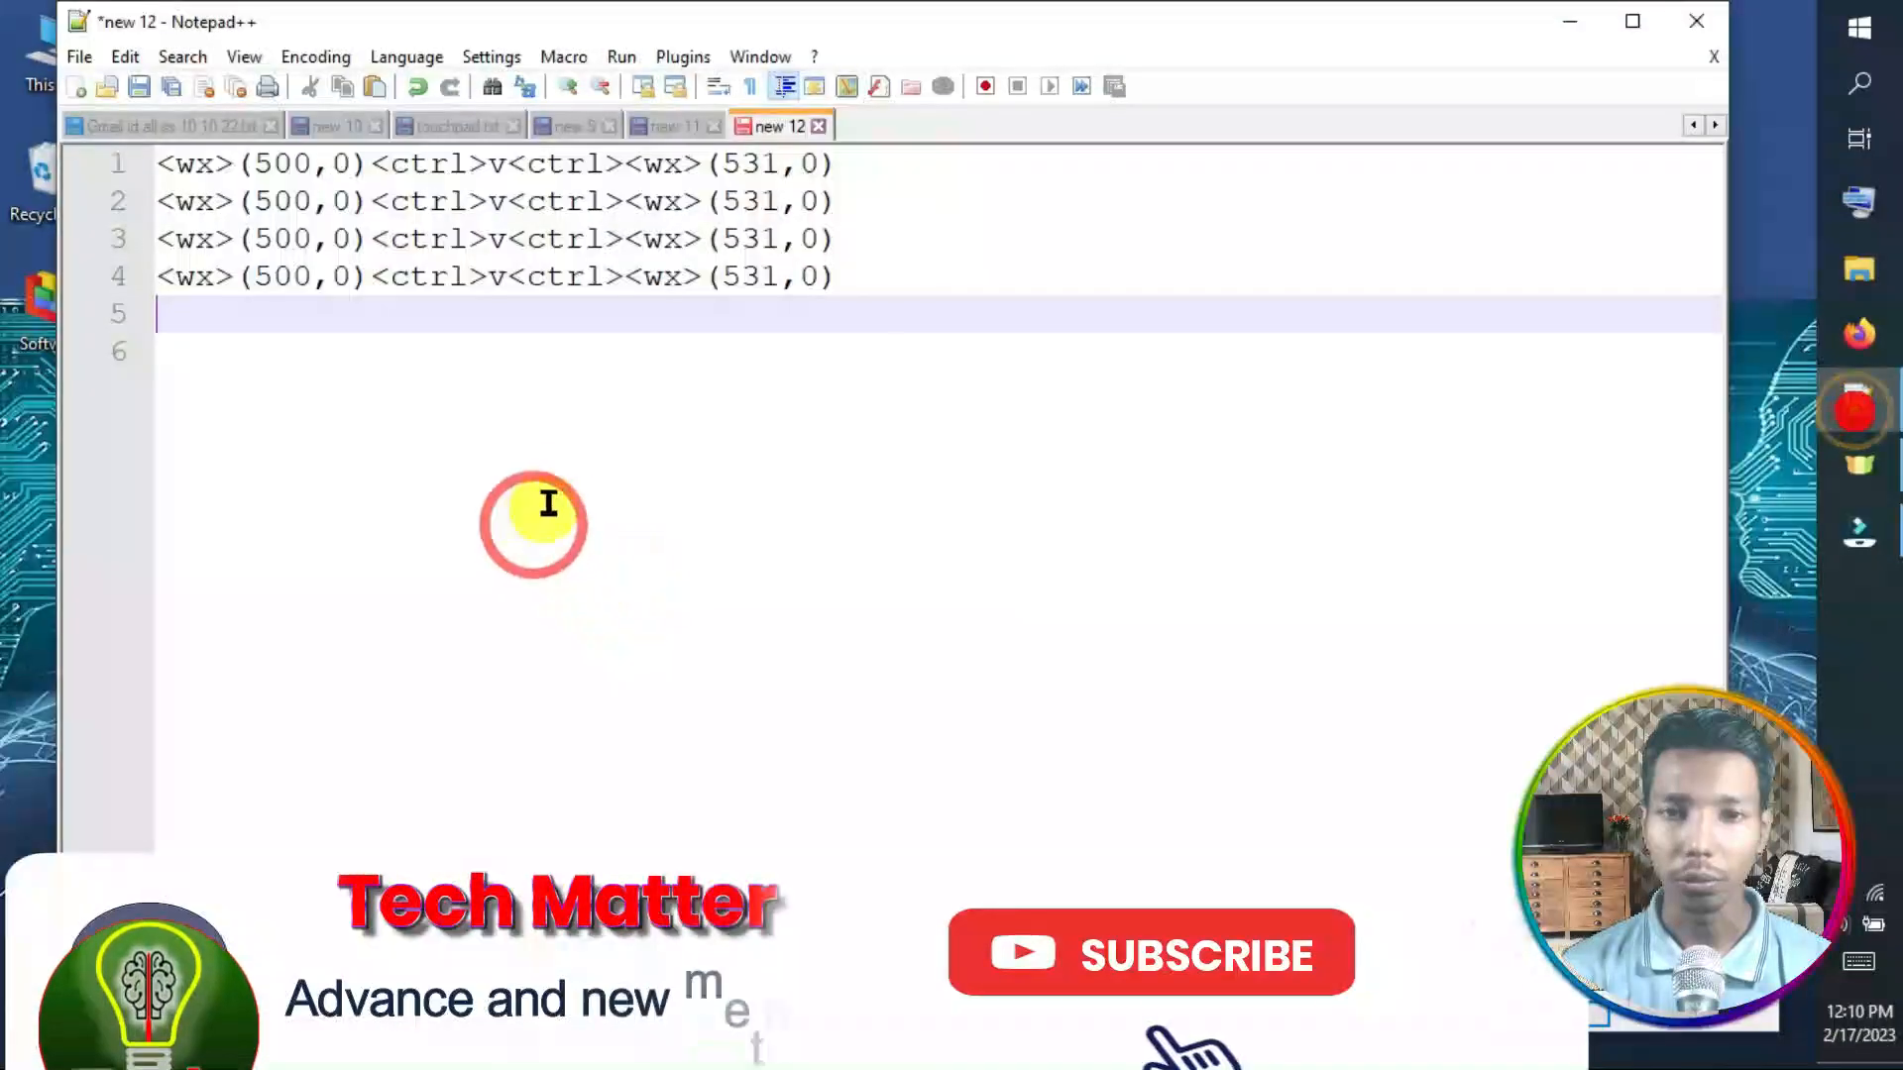
left_click(548, 504)
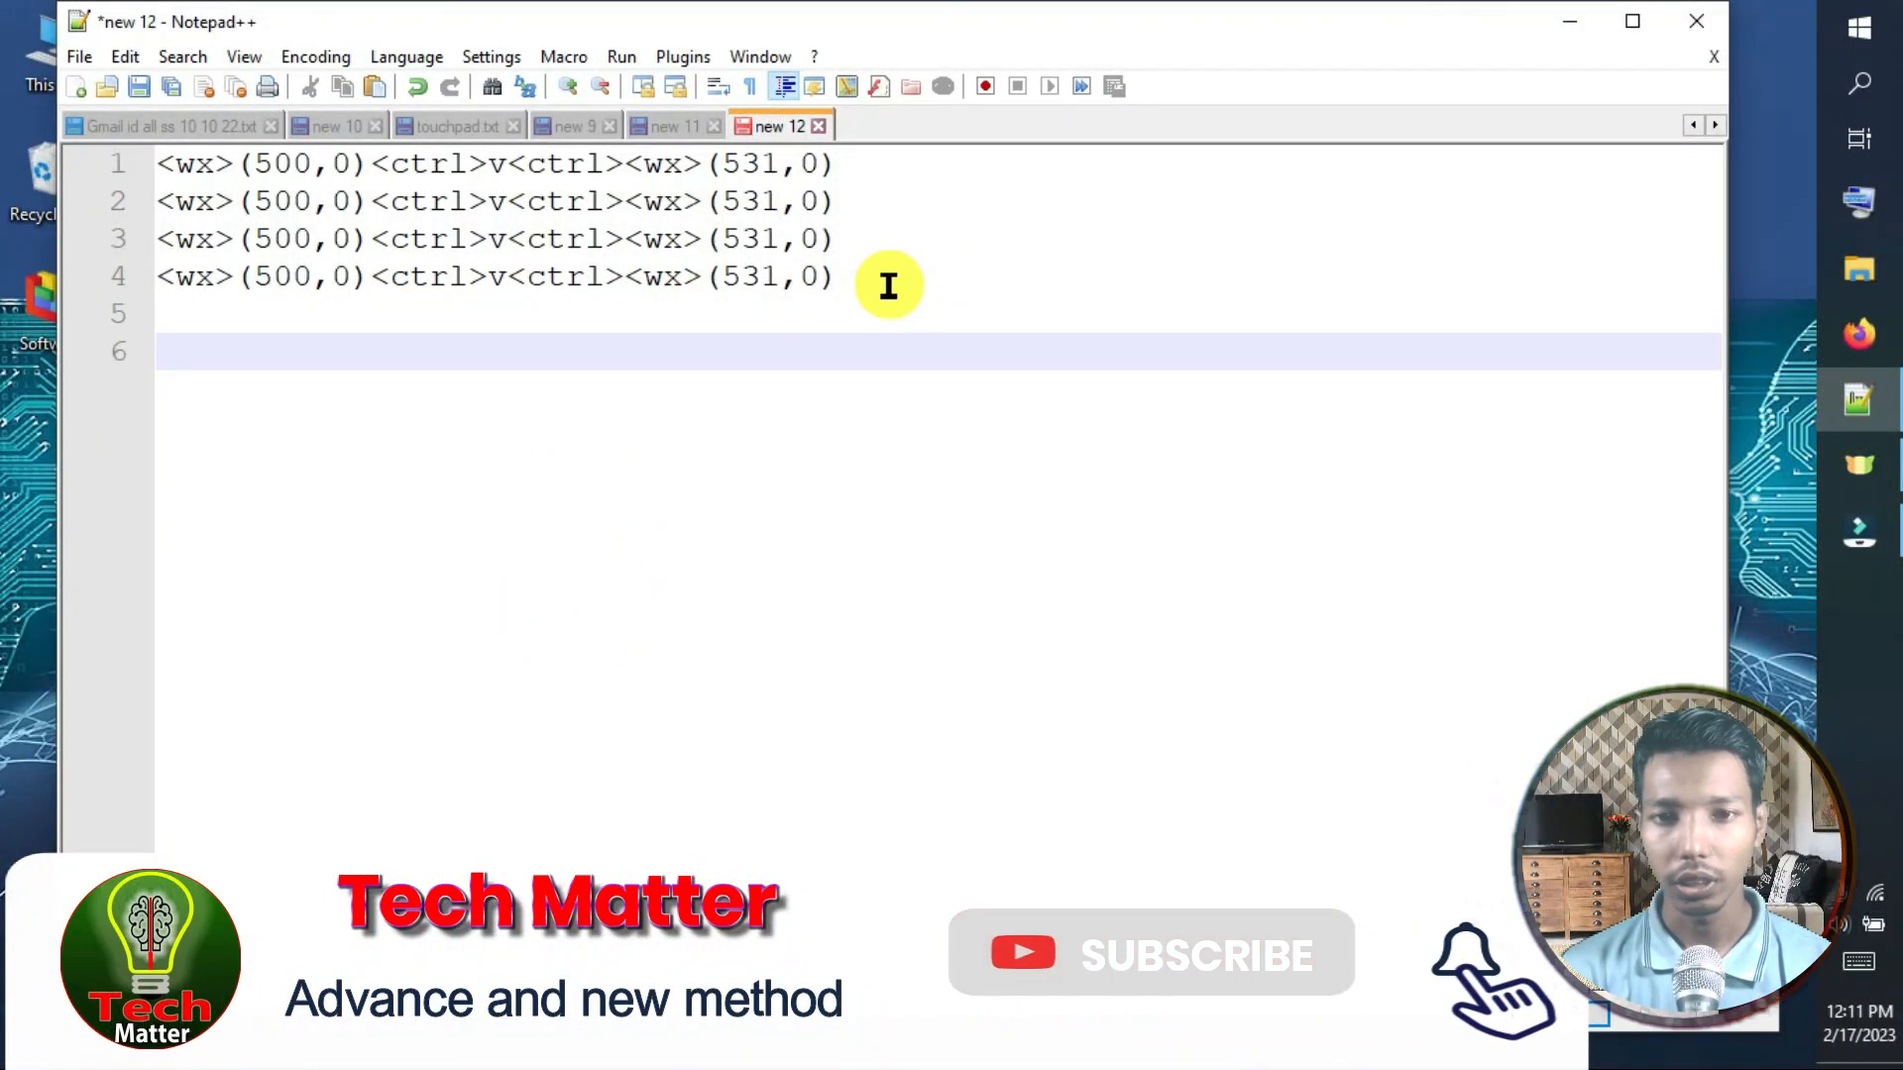
left_click_drag(870, 284, 132, 284)
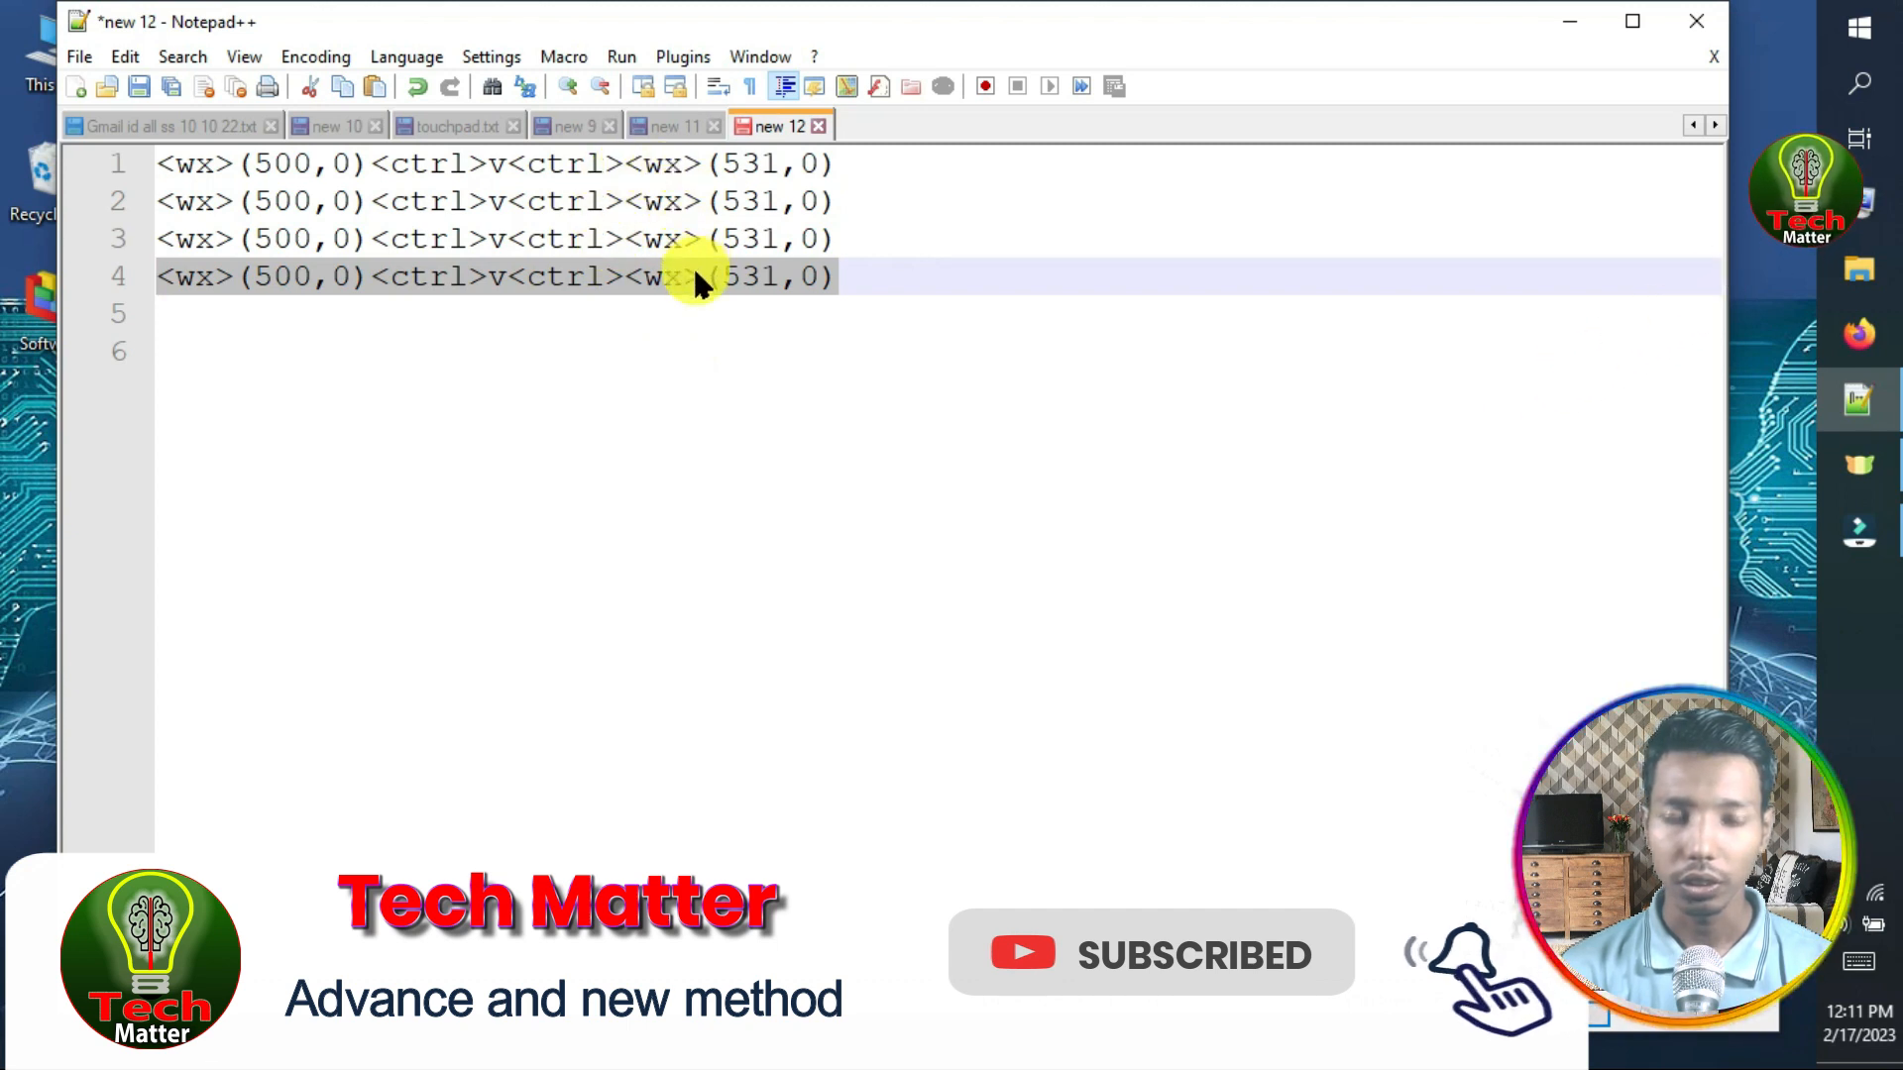
key("Return")
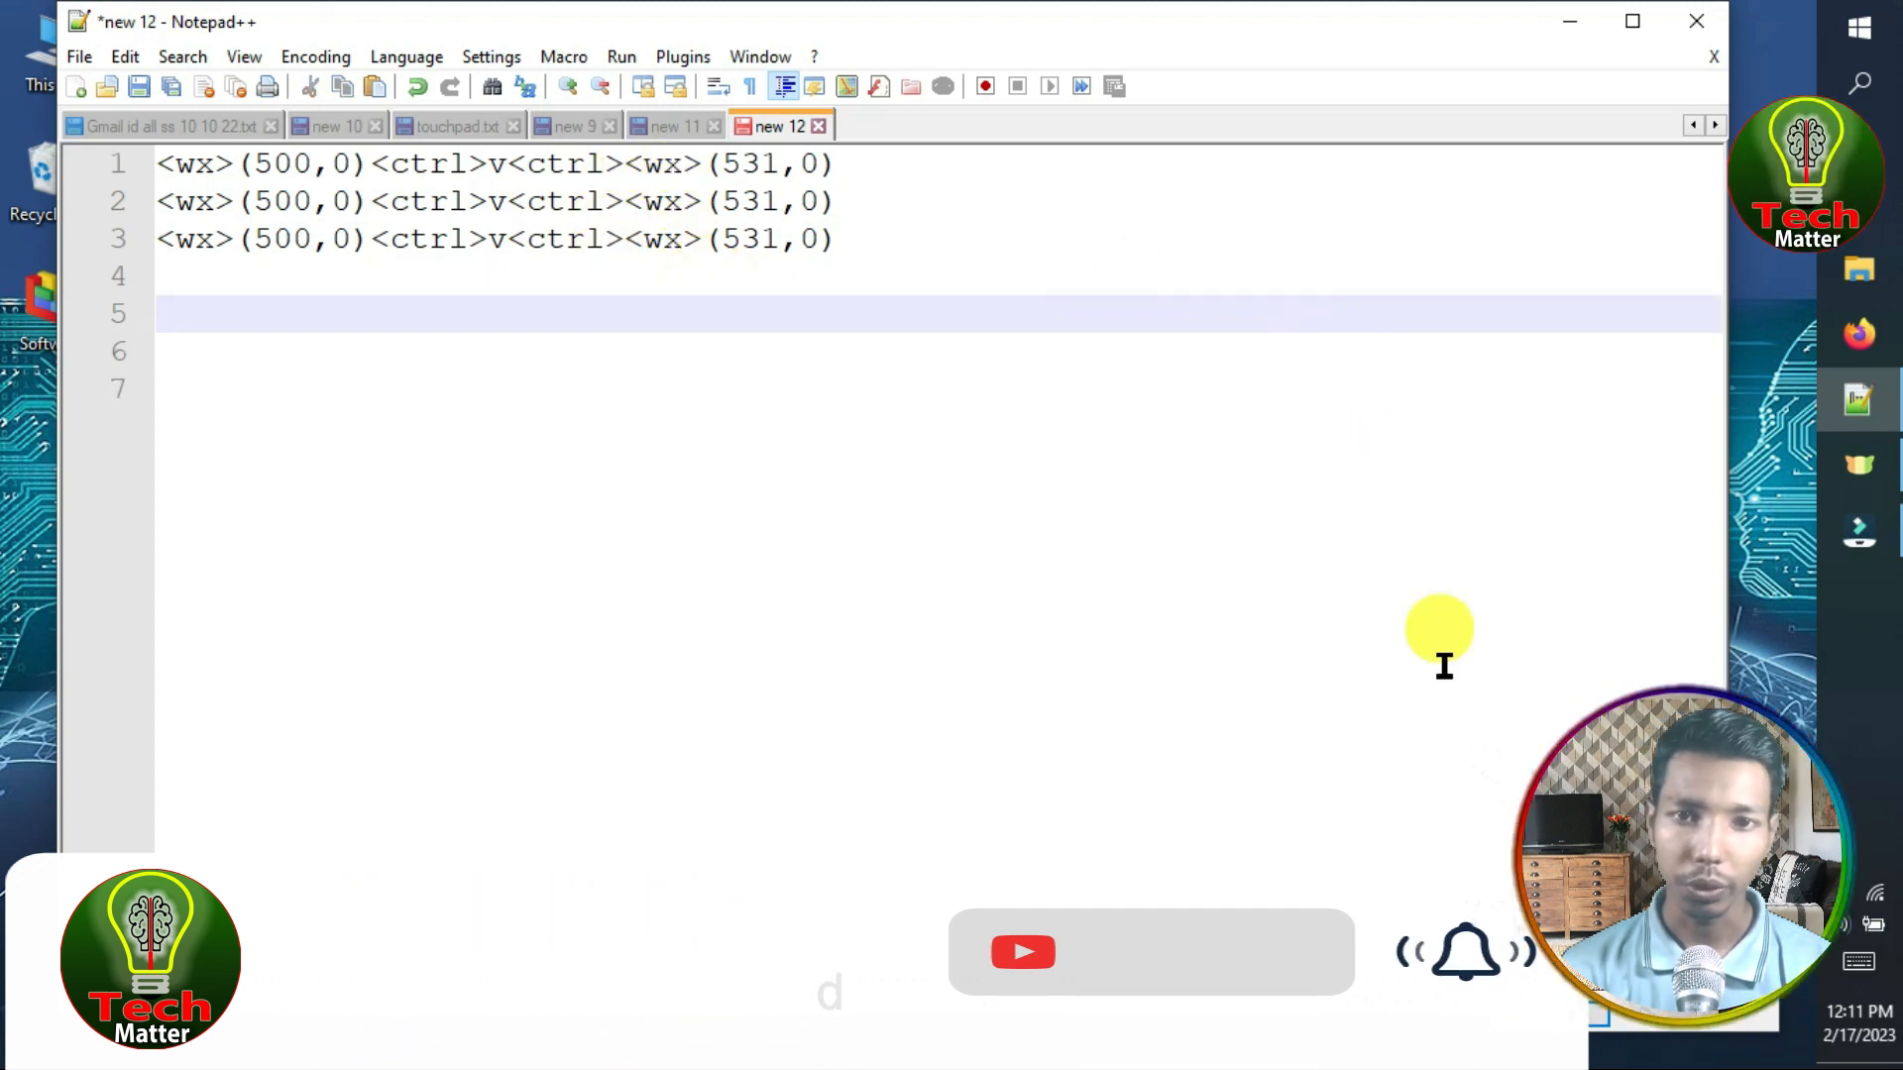
Step: Stop the recording, add it as a new macro item in Demo Macros, and save the file
left_click(1553, 1013)
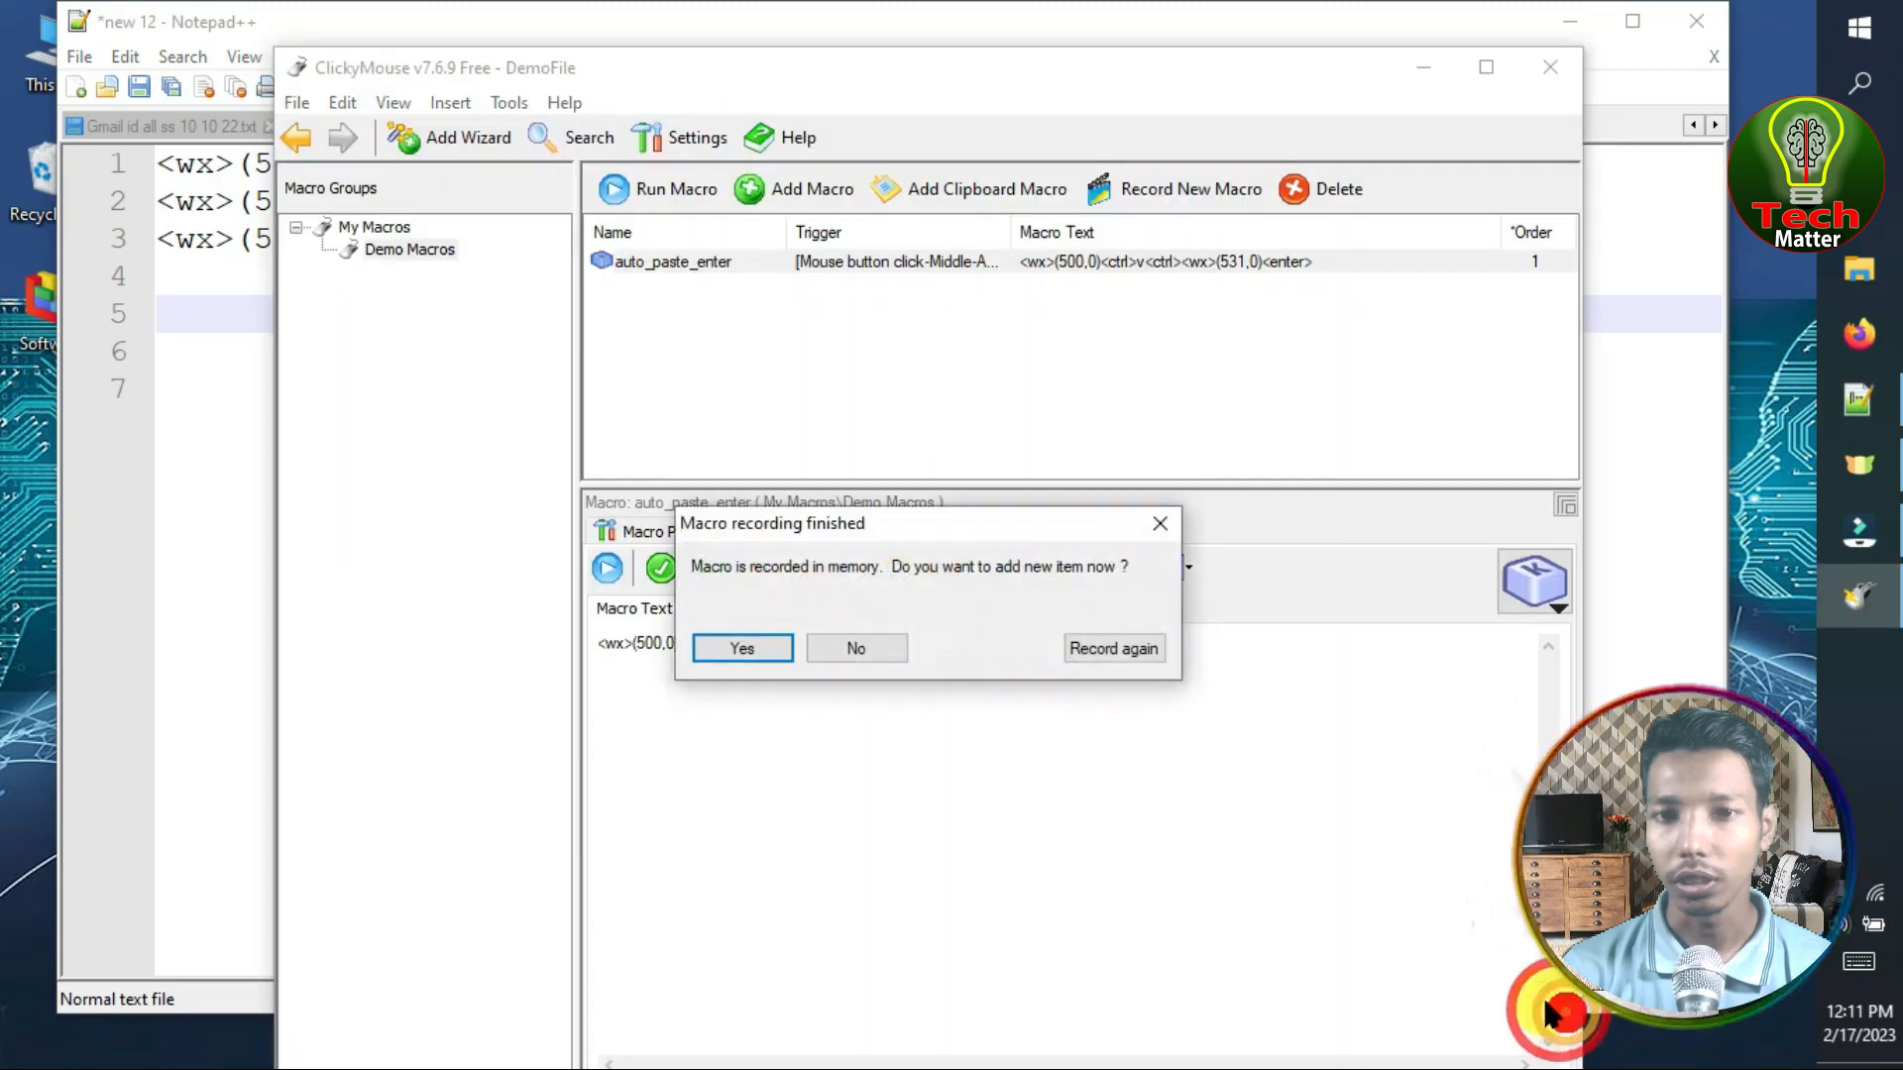
left_click(757, 646)
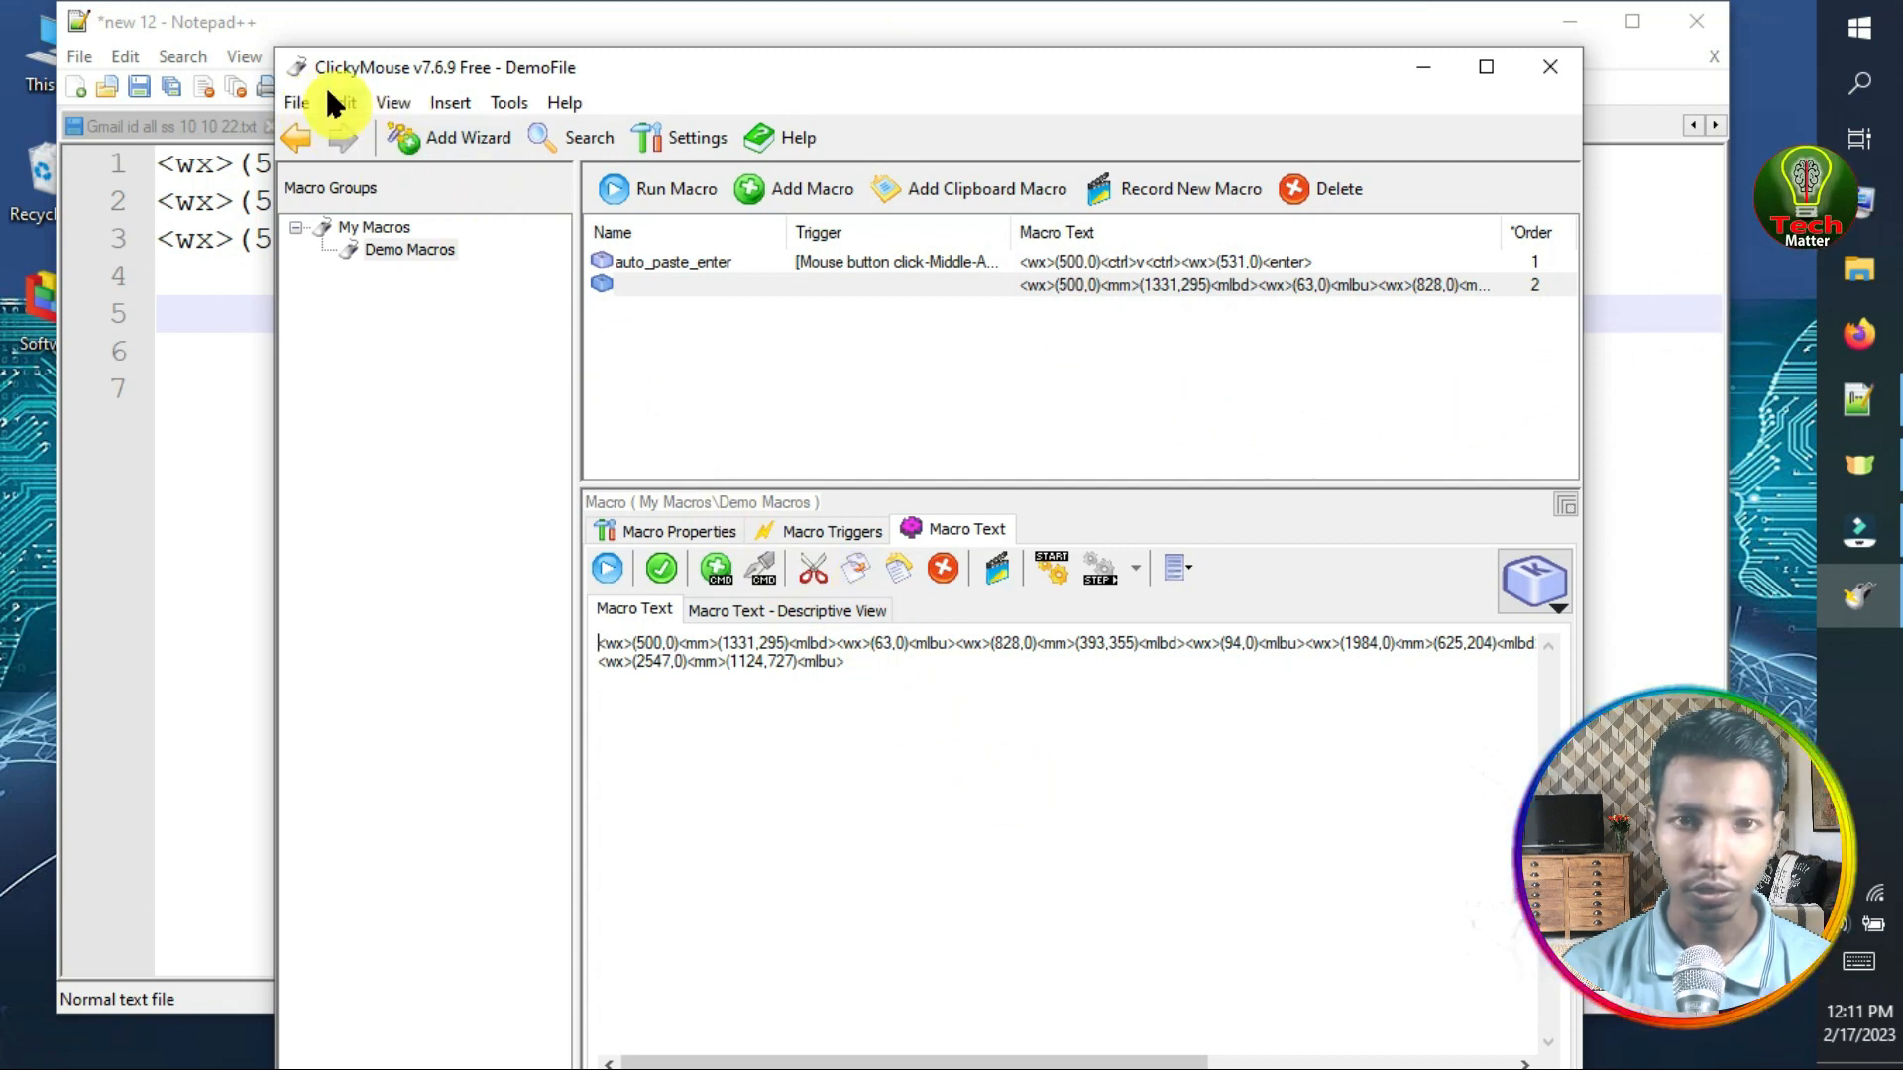
left_click(306, 101)
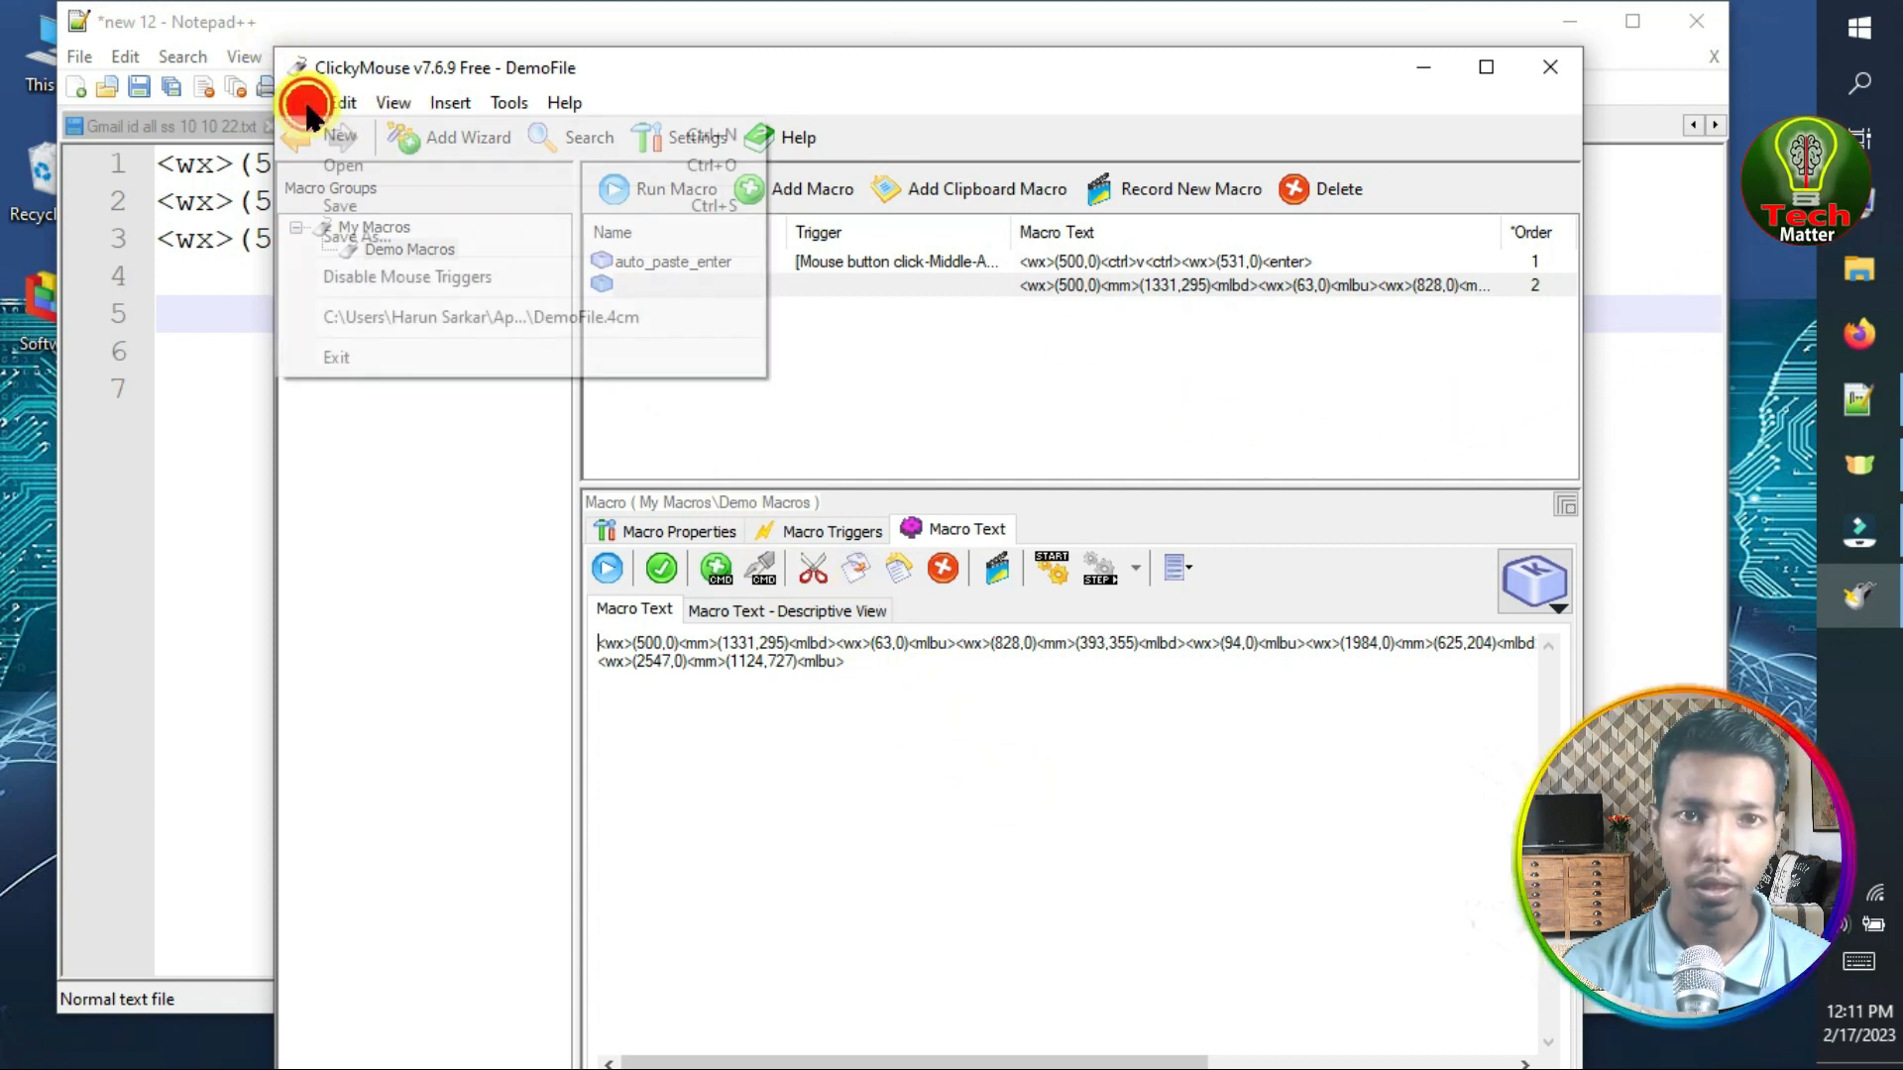
left_click(349, 207)
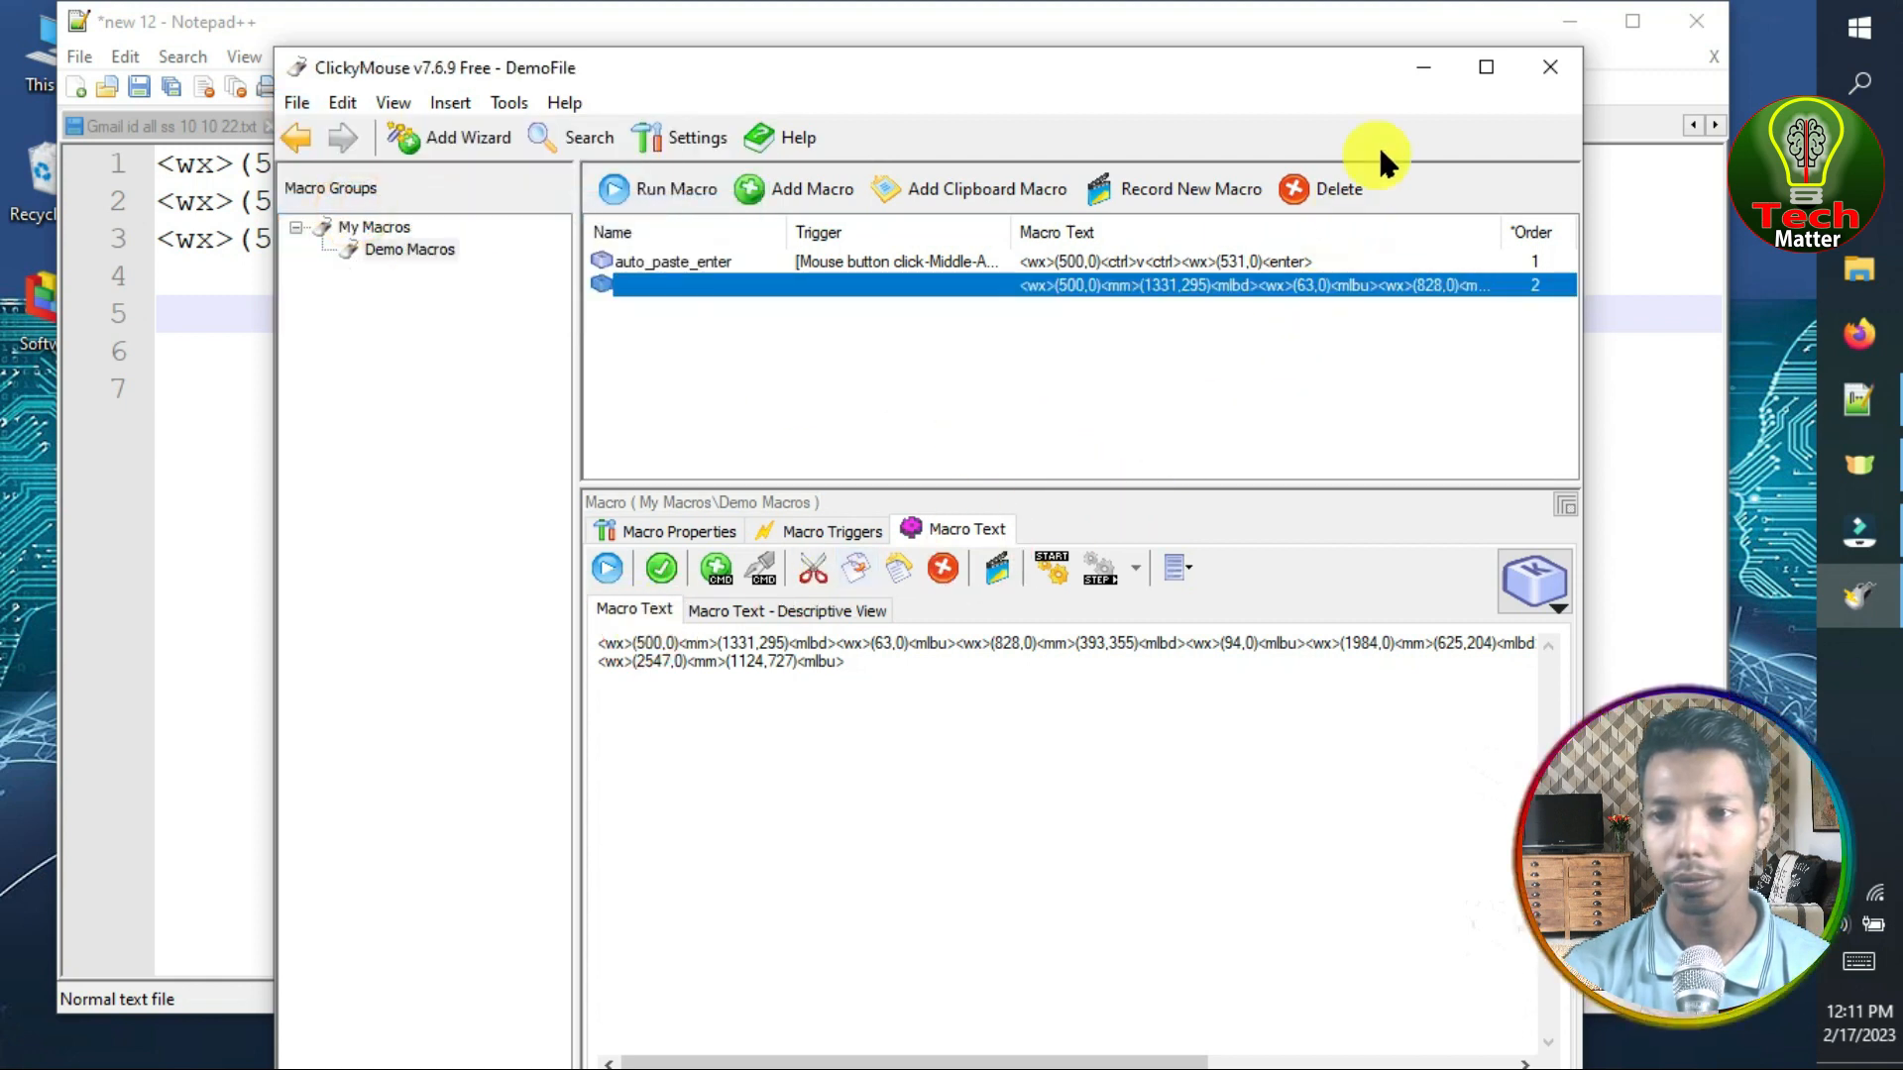
Step: Name the recorded macro new and save the file
left_click(843, 285)
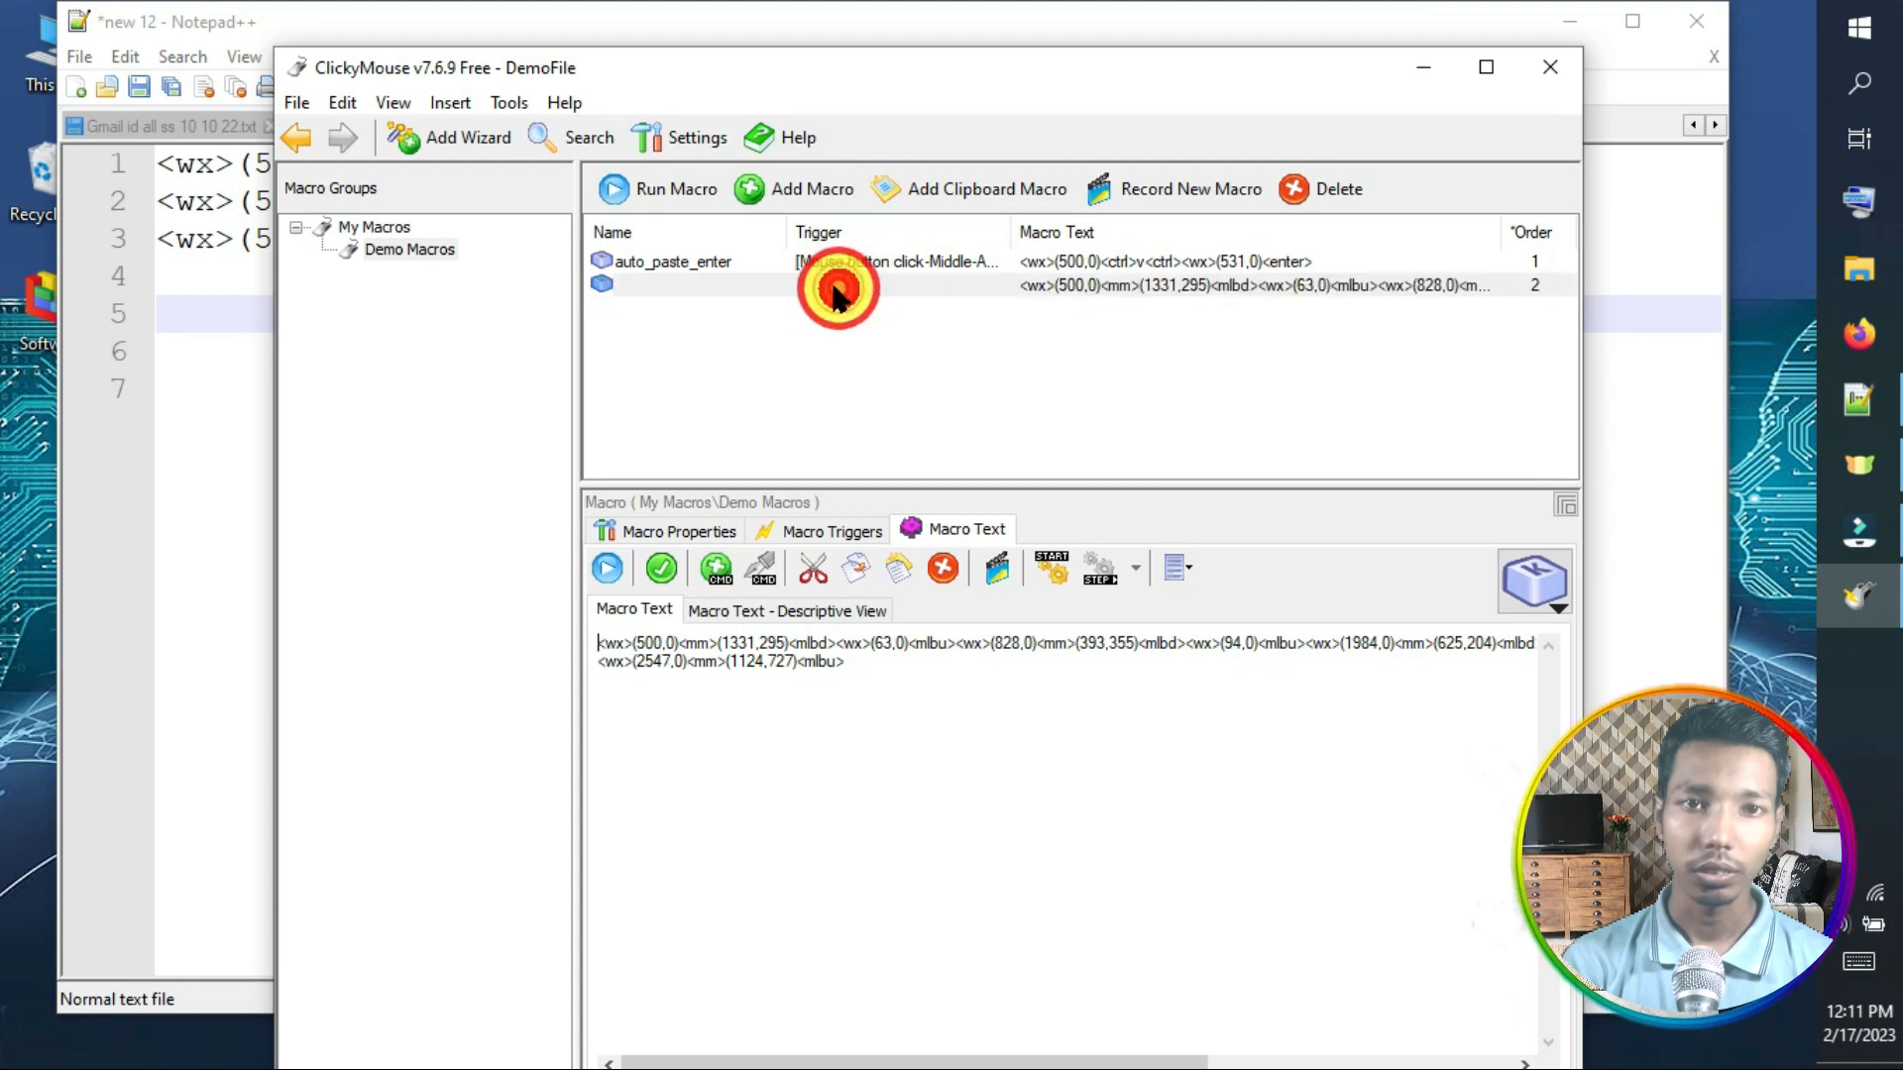
left_click(655, 532)
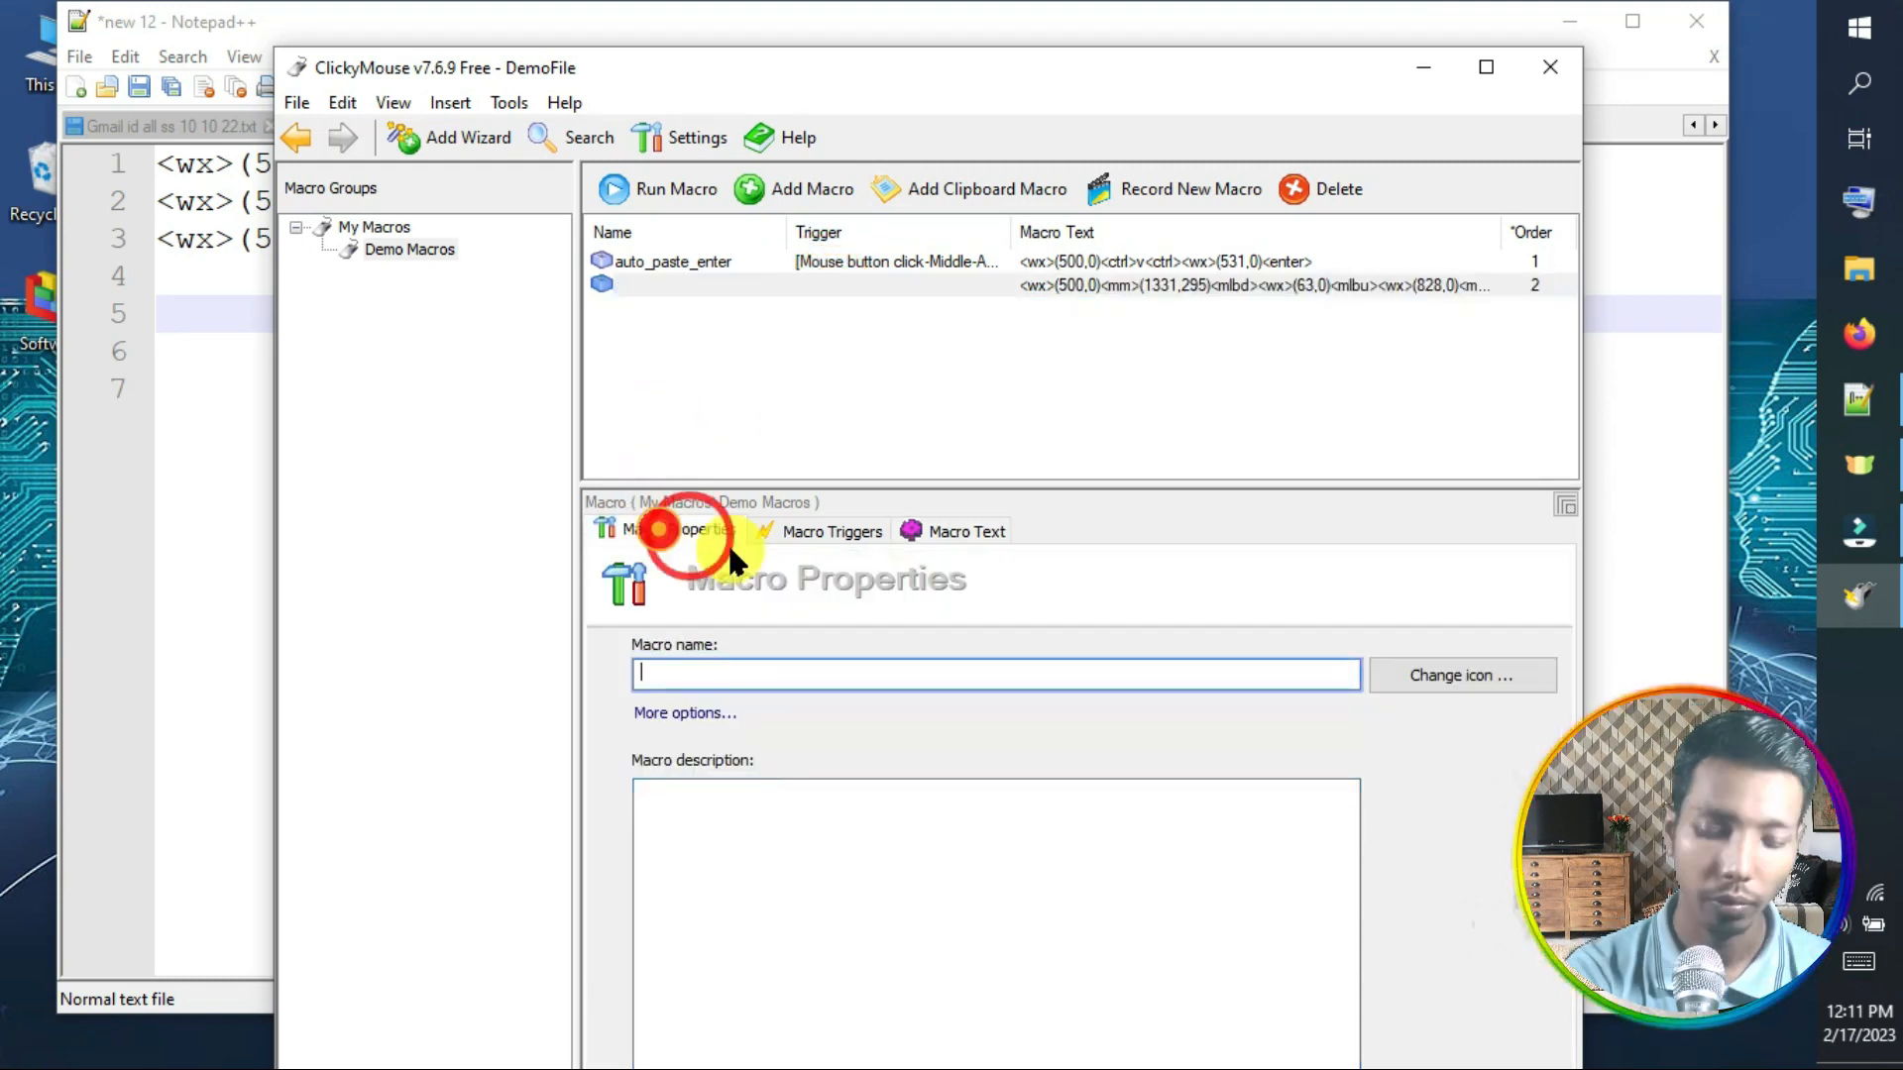
left_click(723, 681)
type("ew")
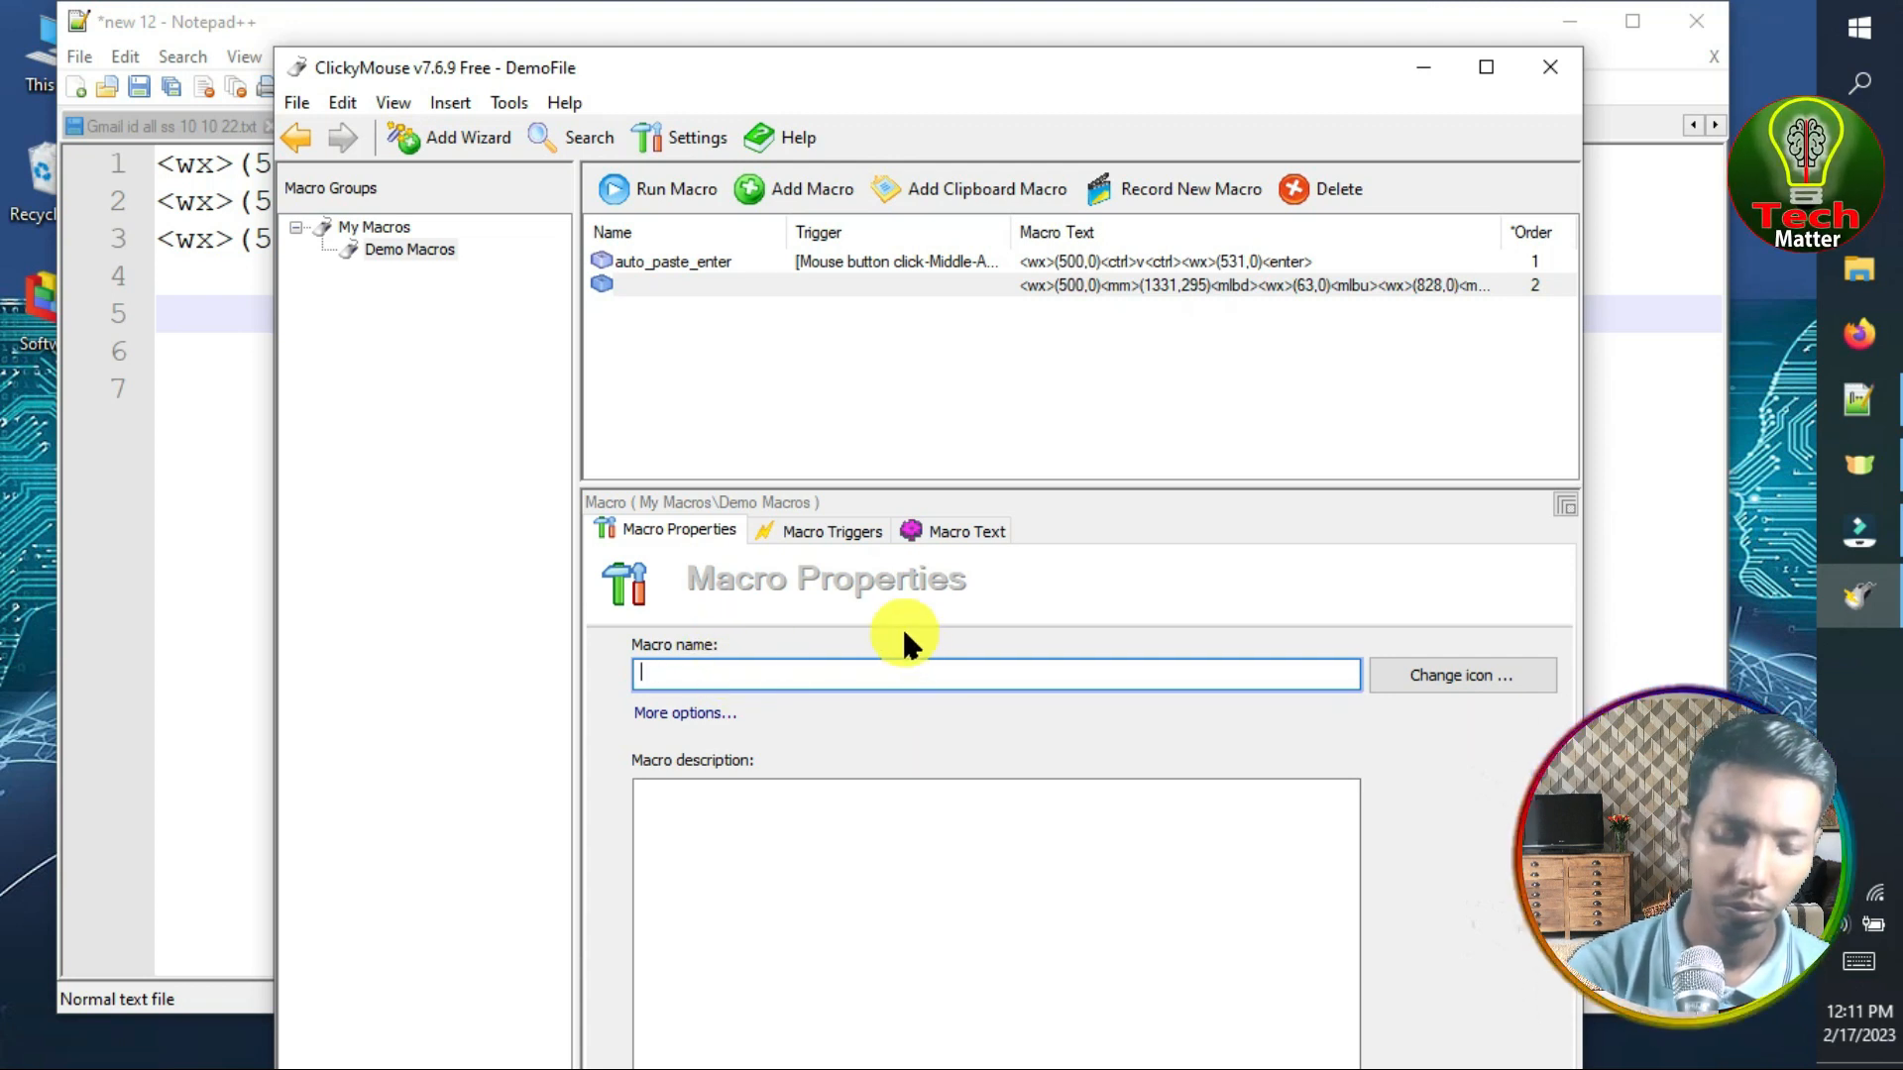
type("ew")
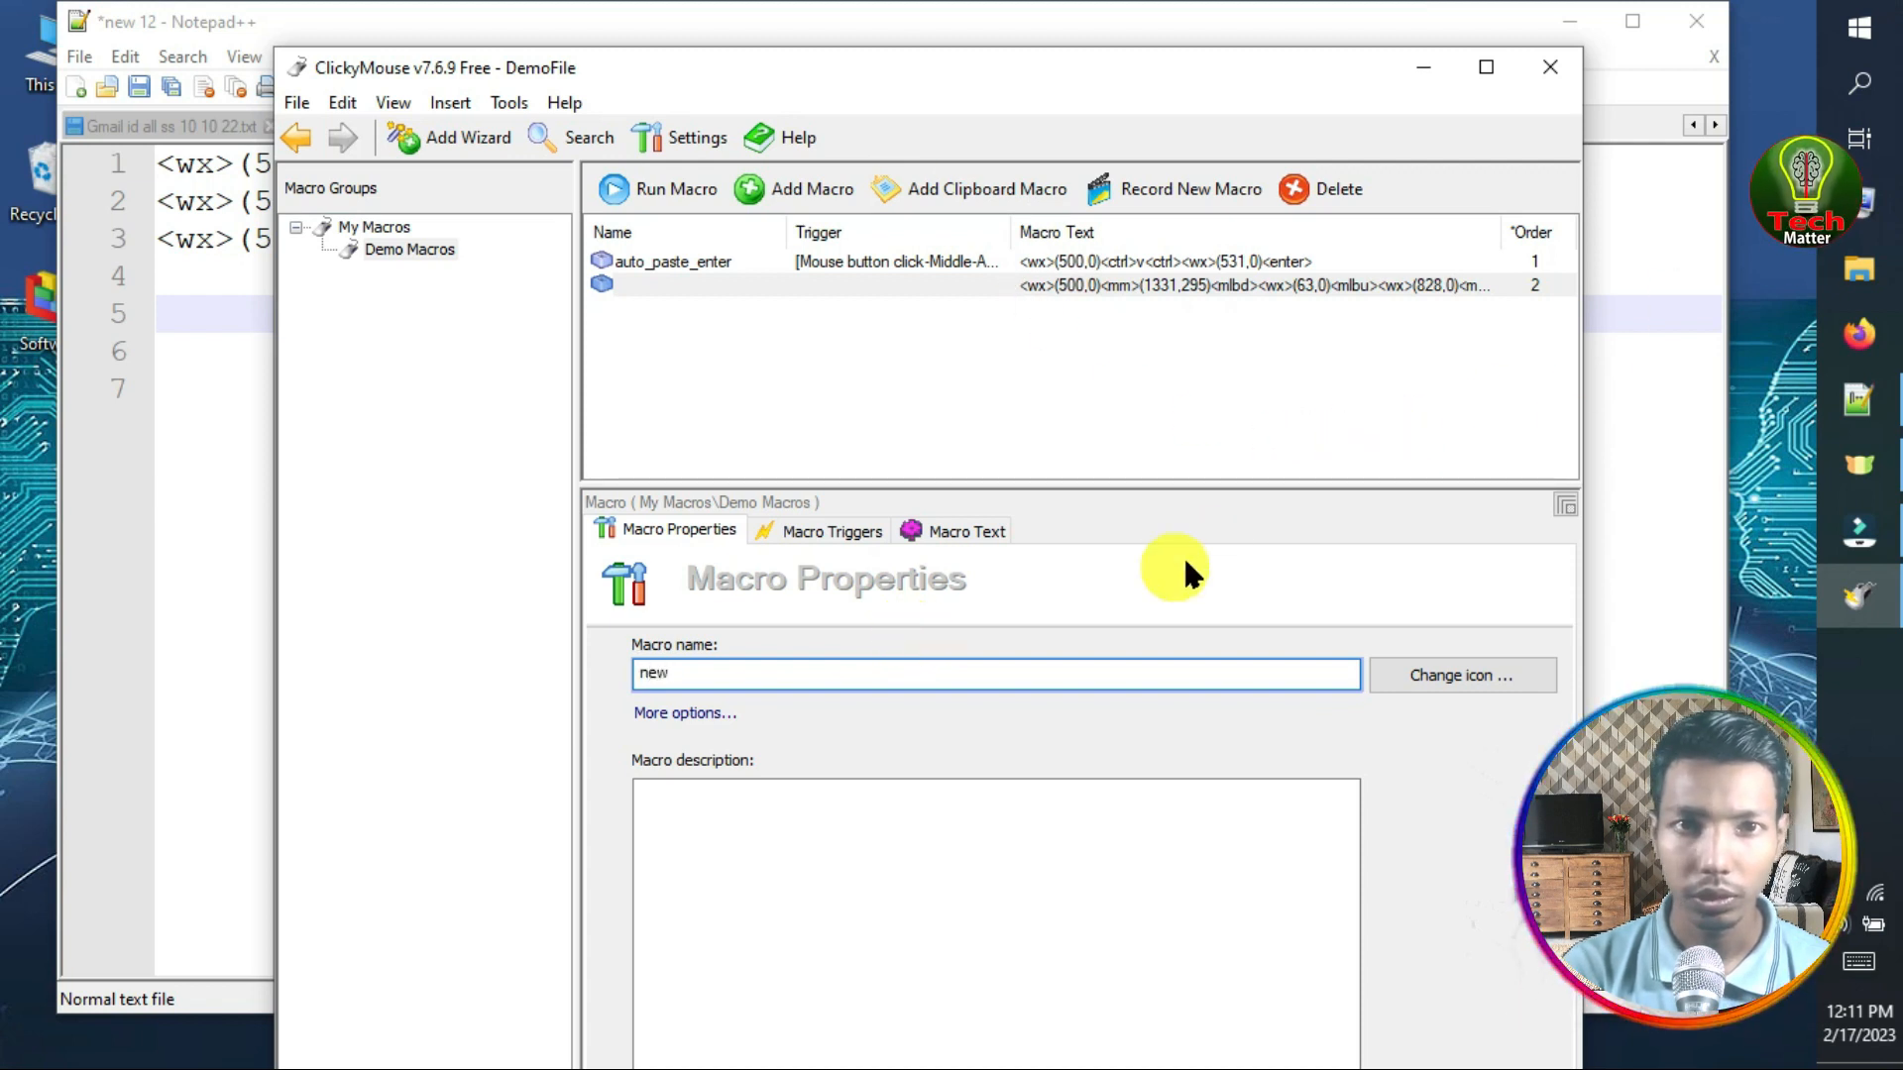
left_click(296, 102)
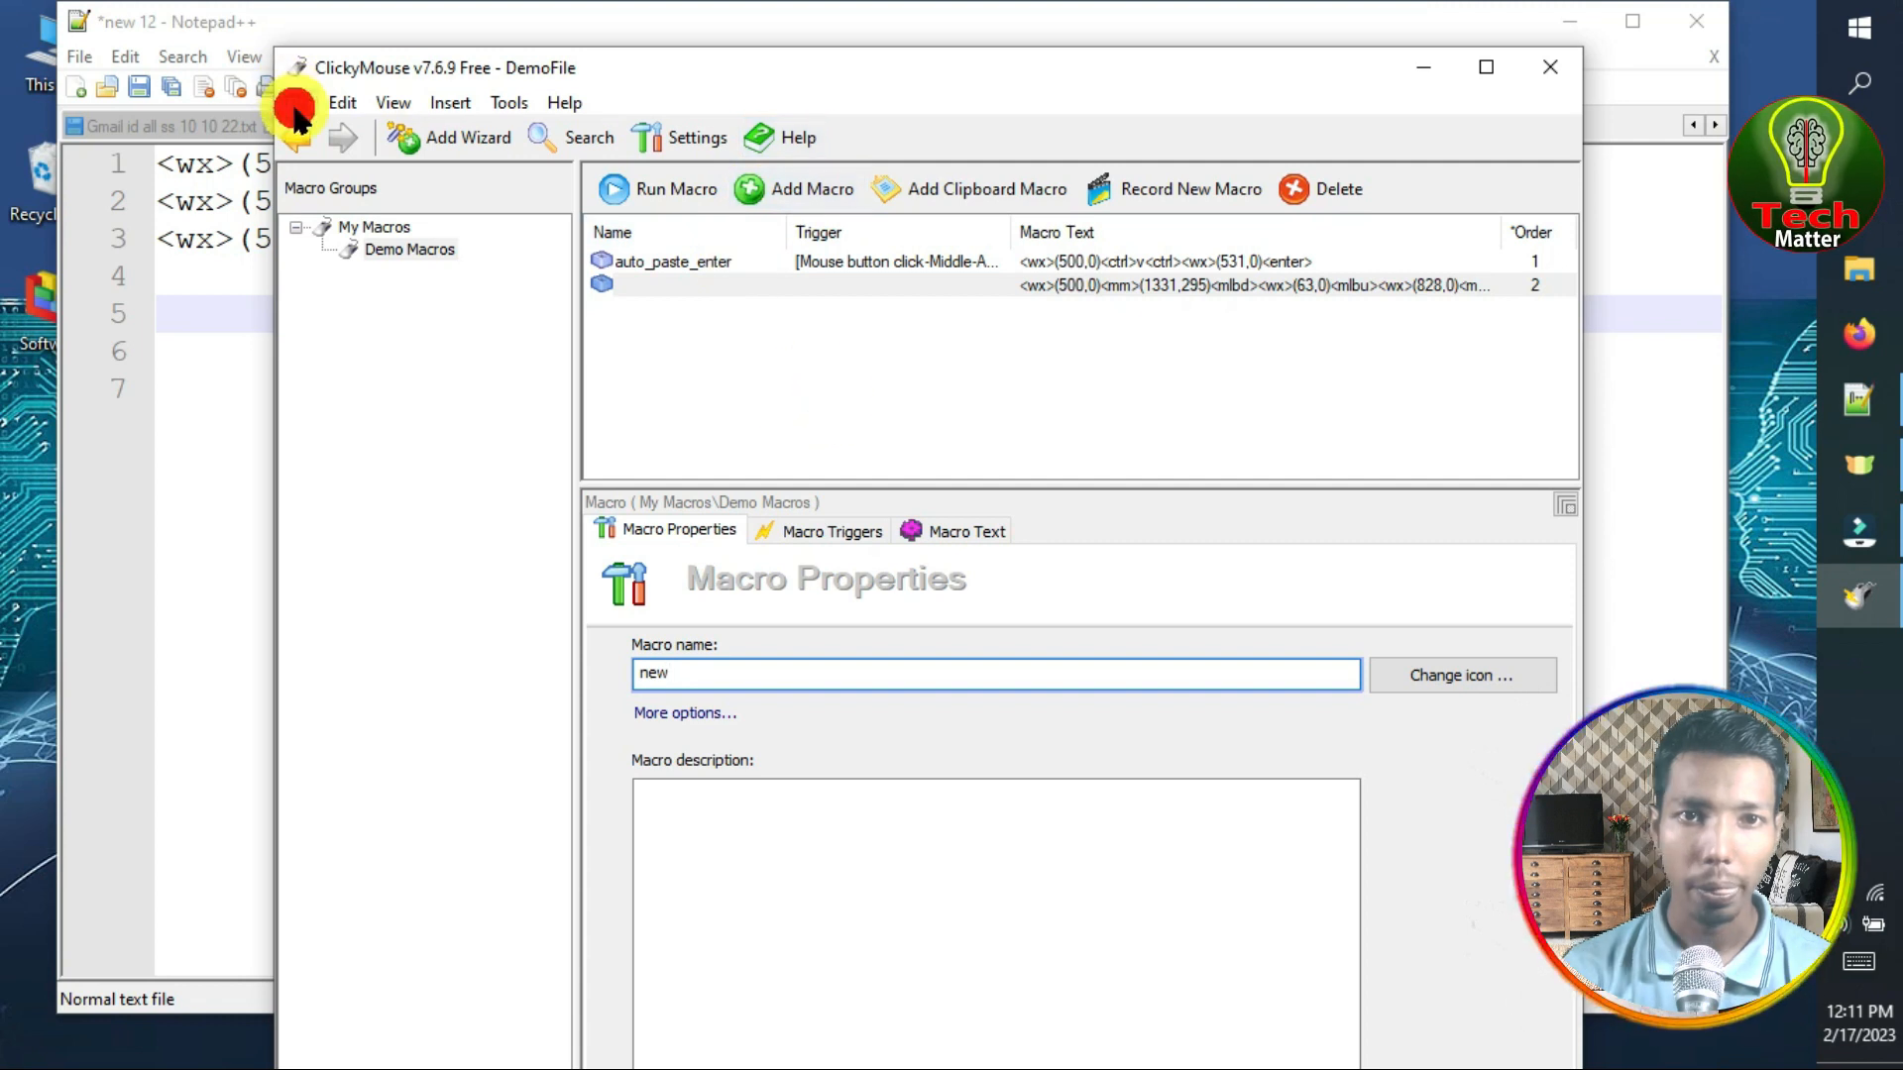
left_click(365, 212)
Step: Set the trigger of the macro new to a Right mouse button click anywhere on screen and save the file
left_click(927, 532)
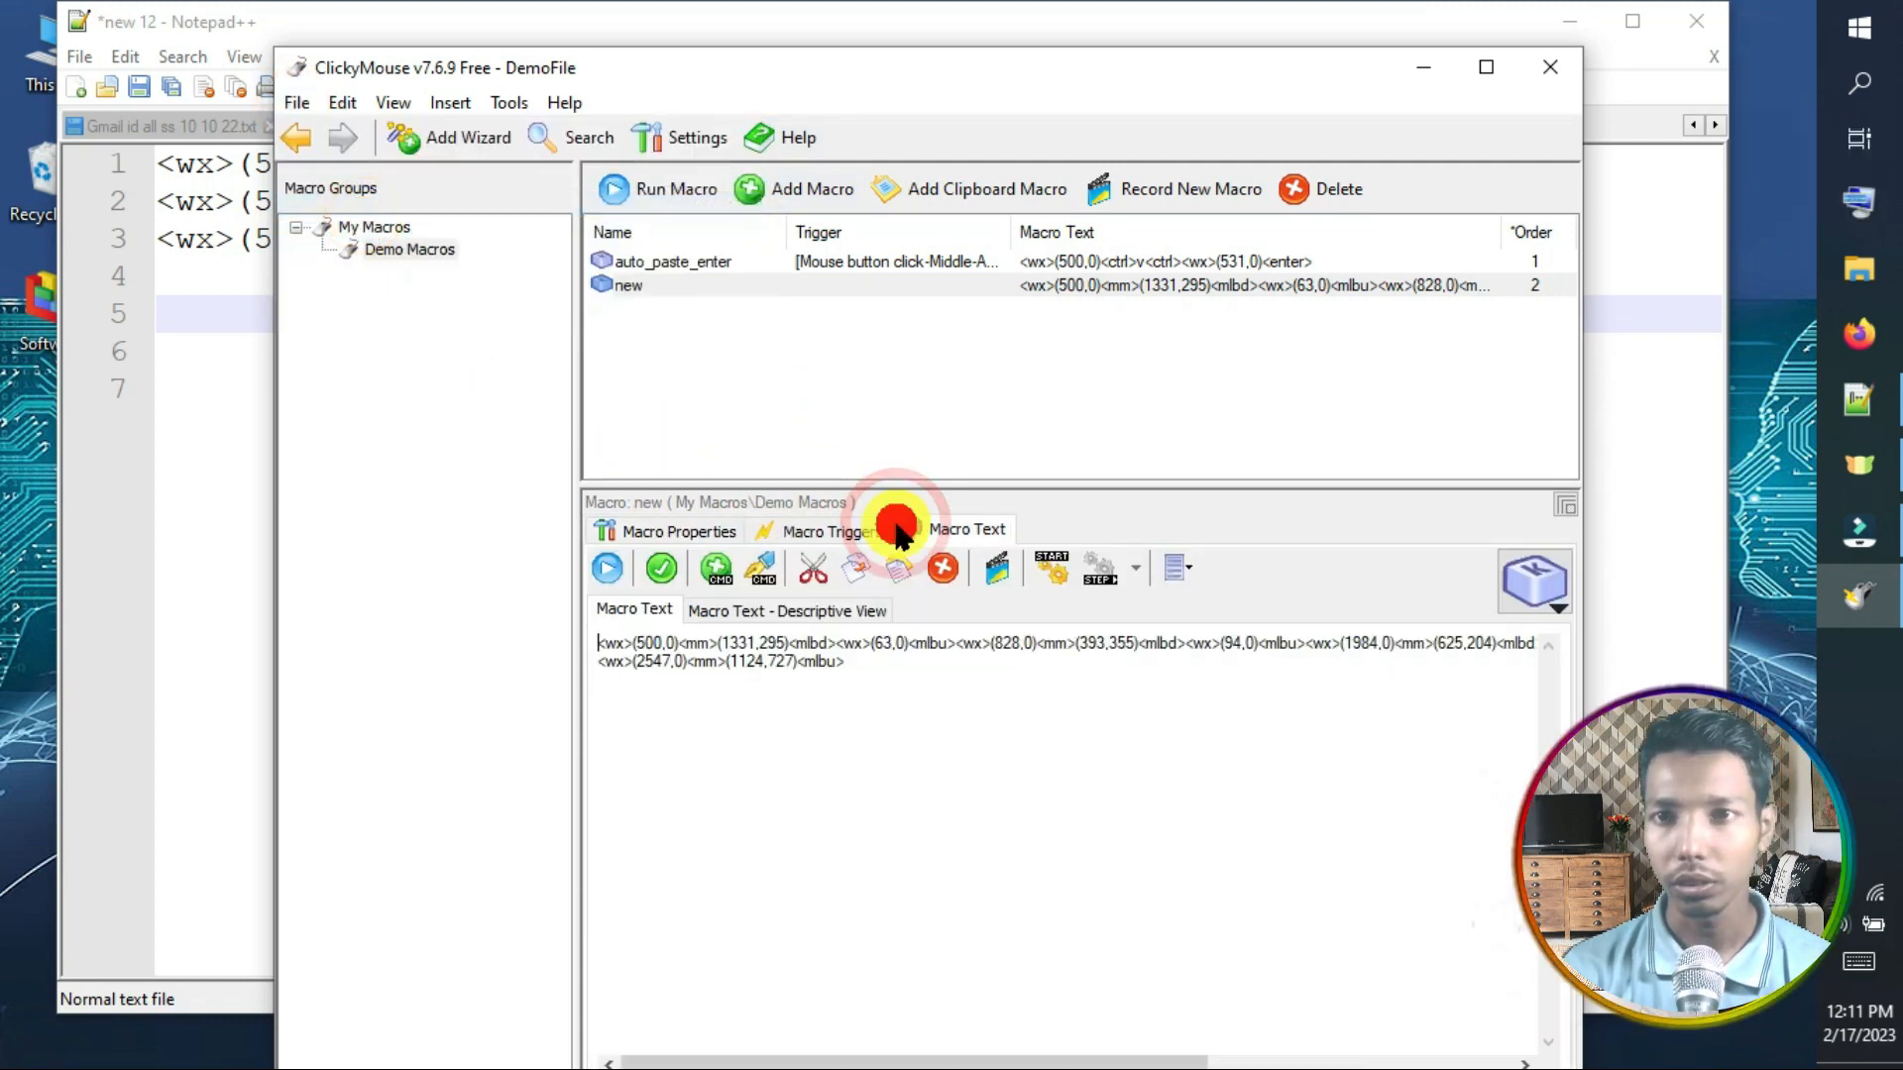
left_click(825, 528)
left_click(848, 678)
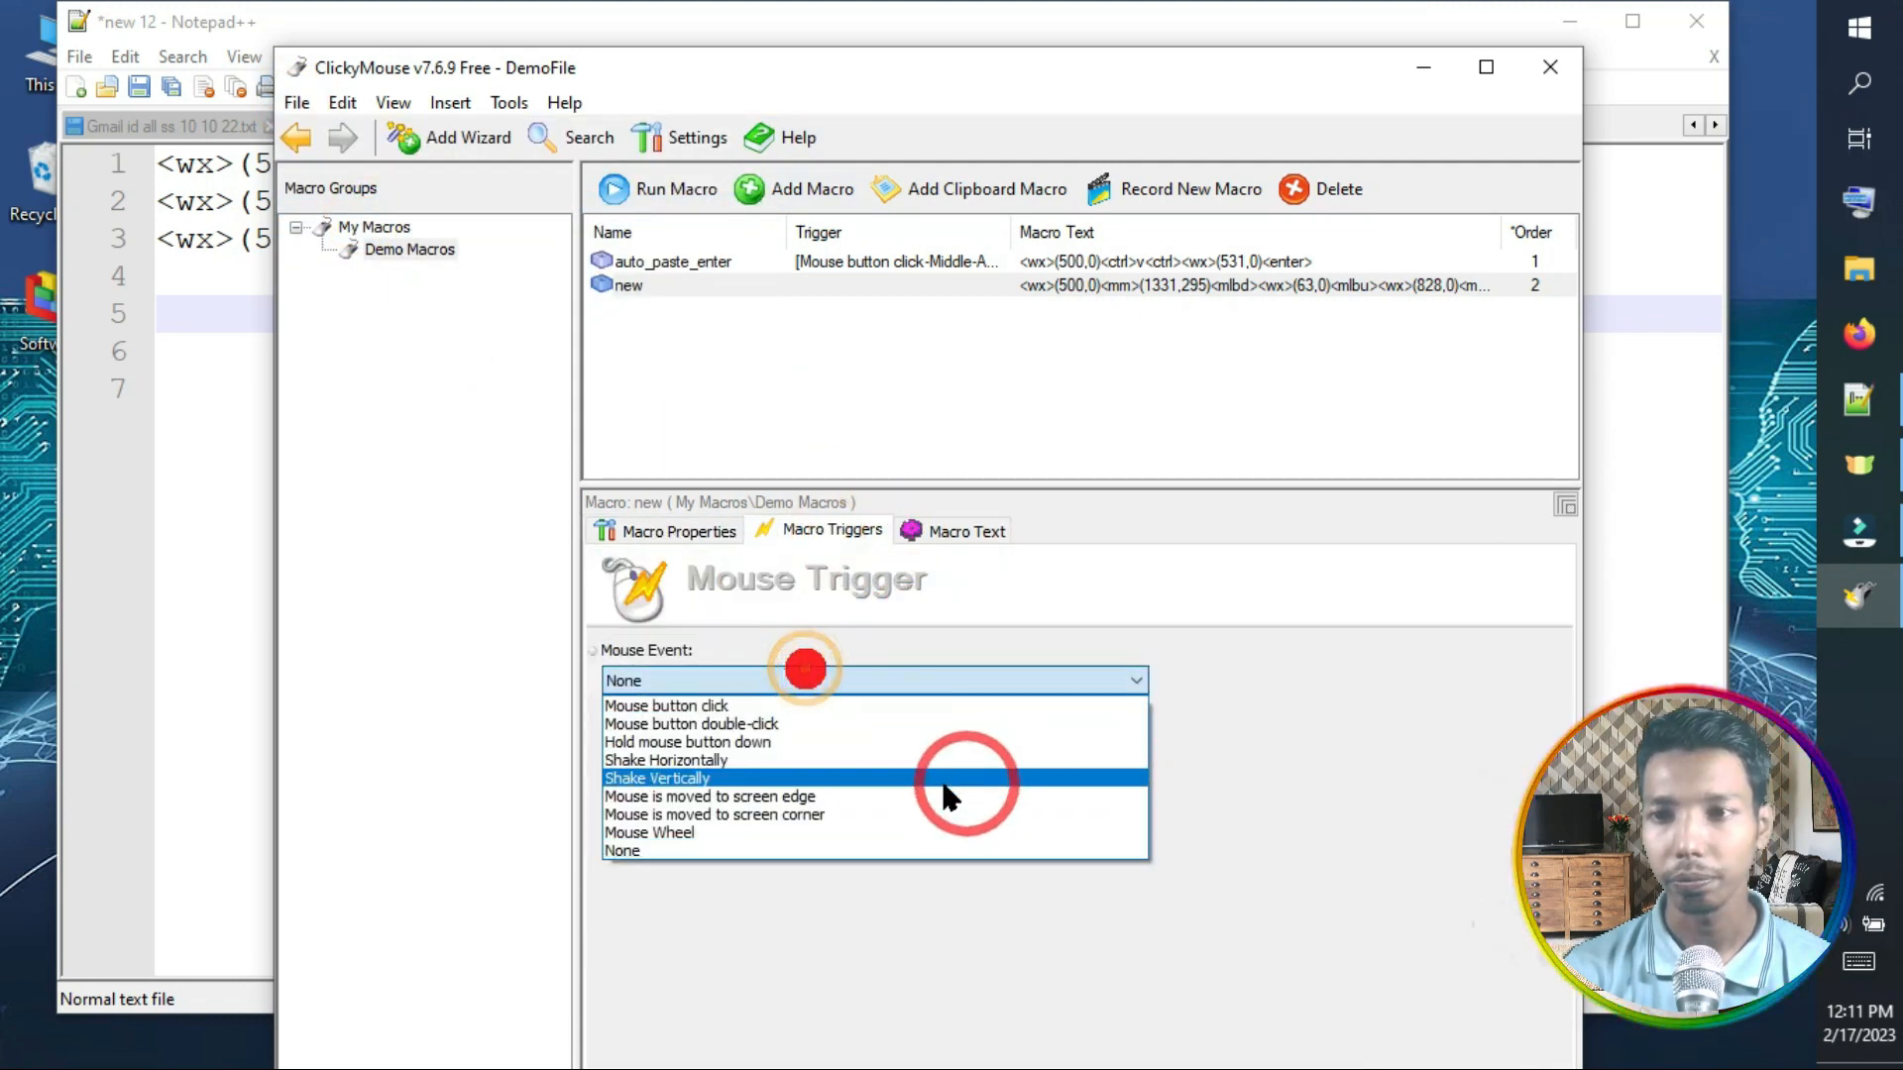
left_click(720, 678)
left_click(720, 678)
left_click(720, 678)
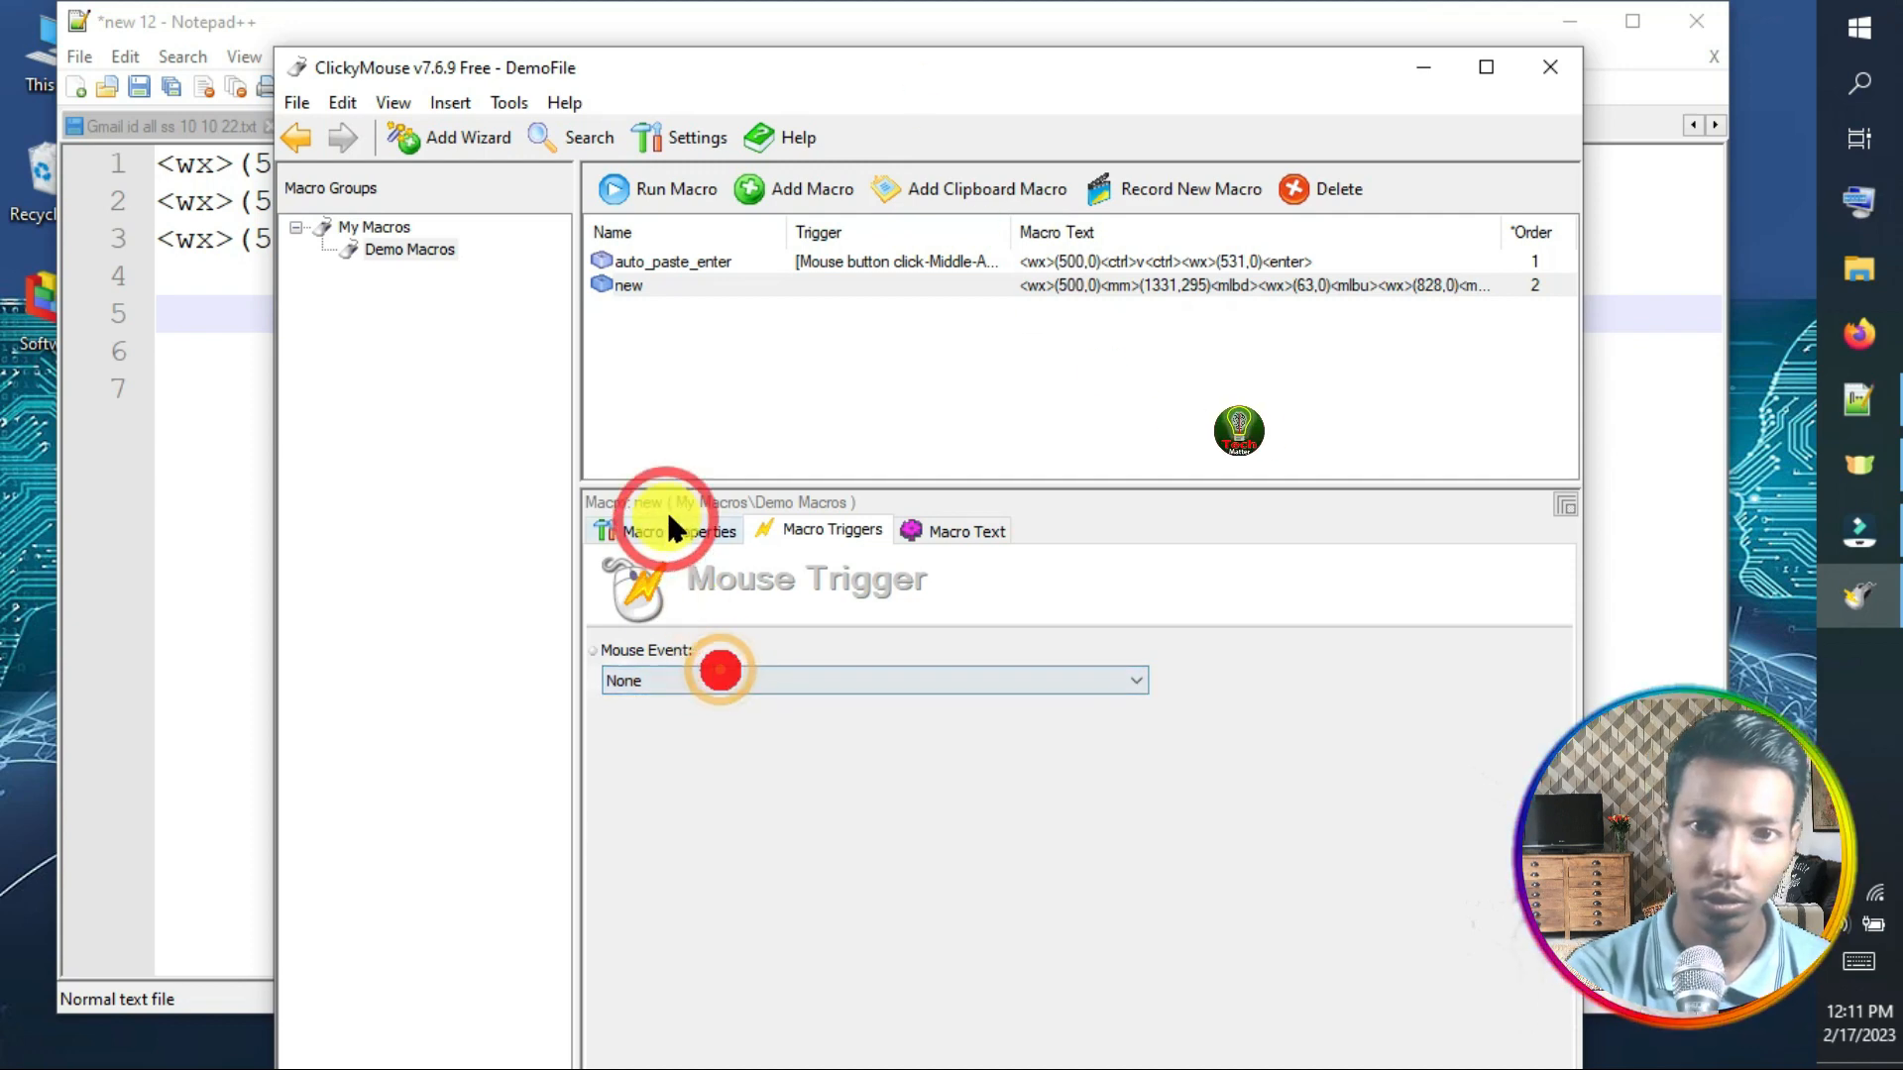
left_click(799, 680)
left_click(793, 700)
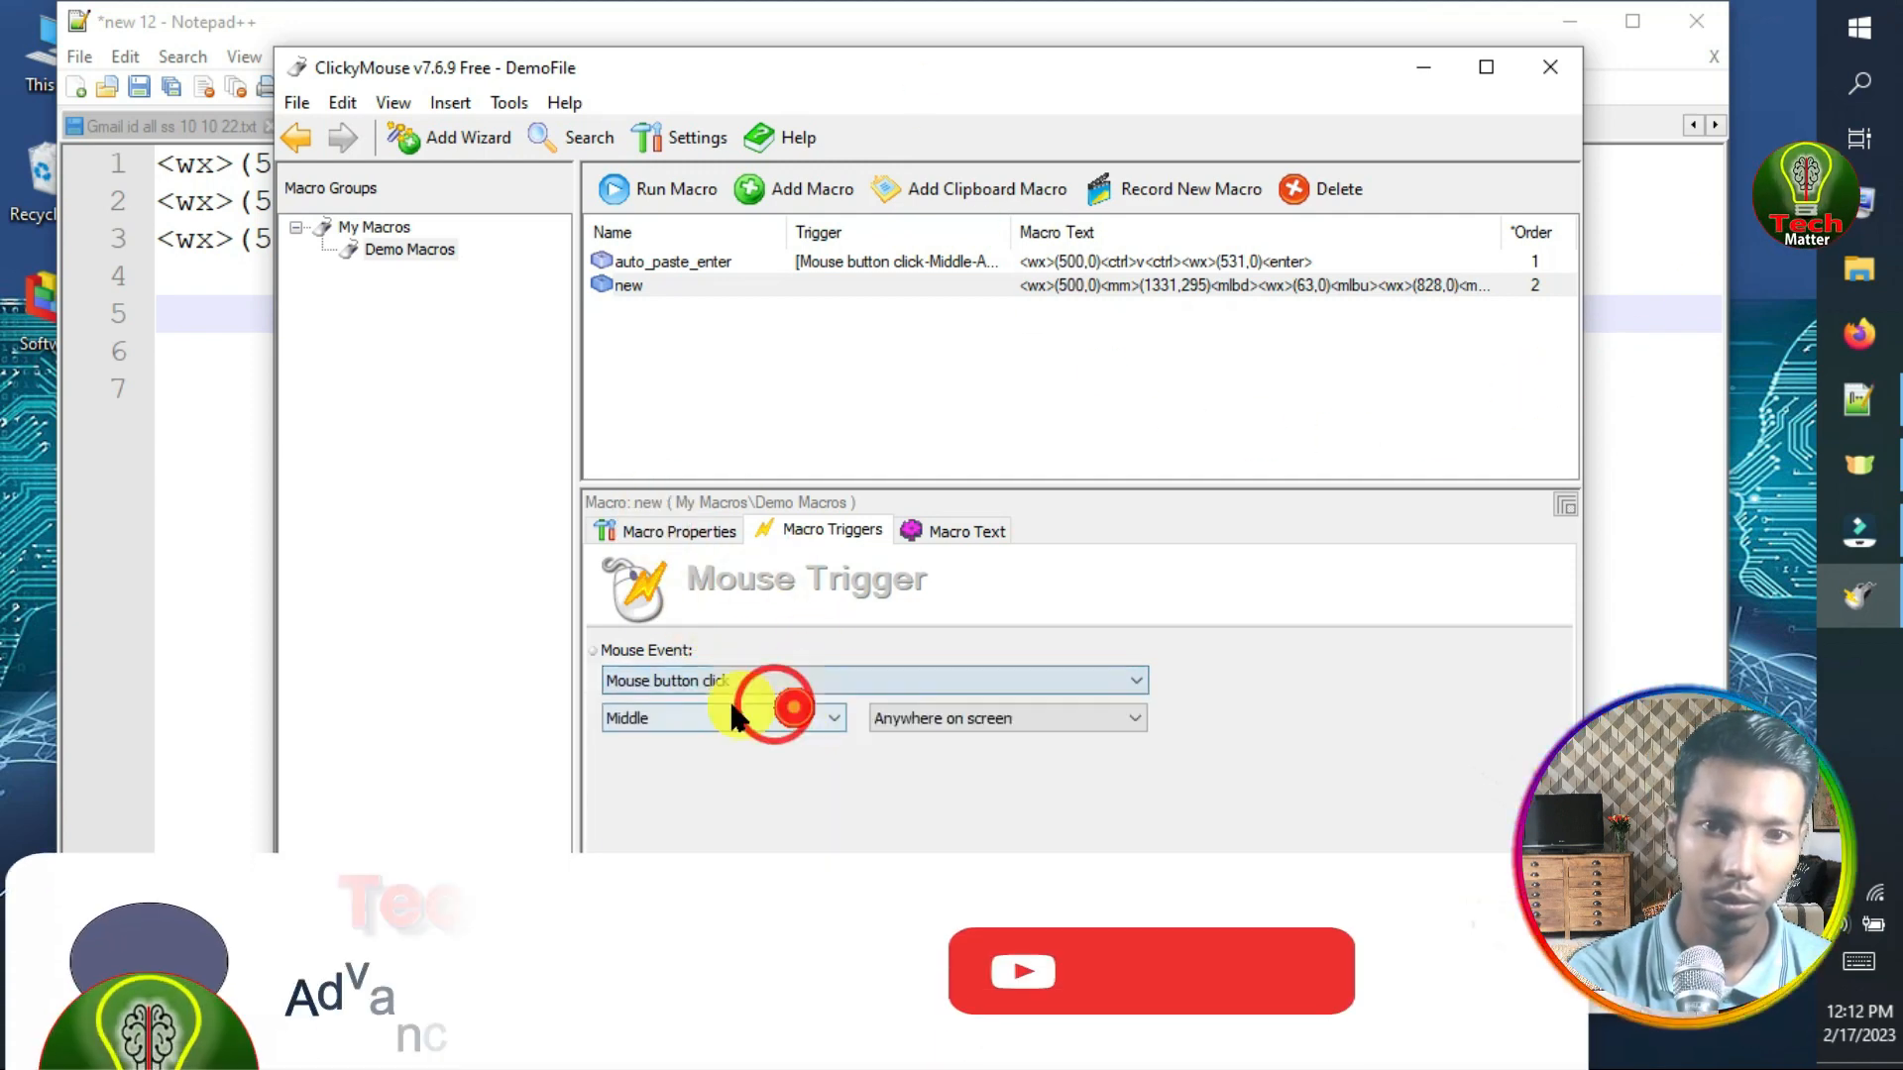
left_click(734, 715)
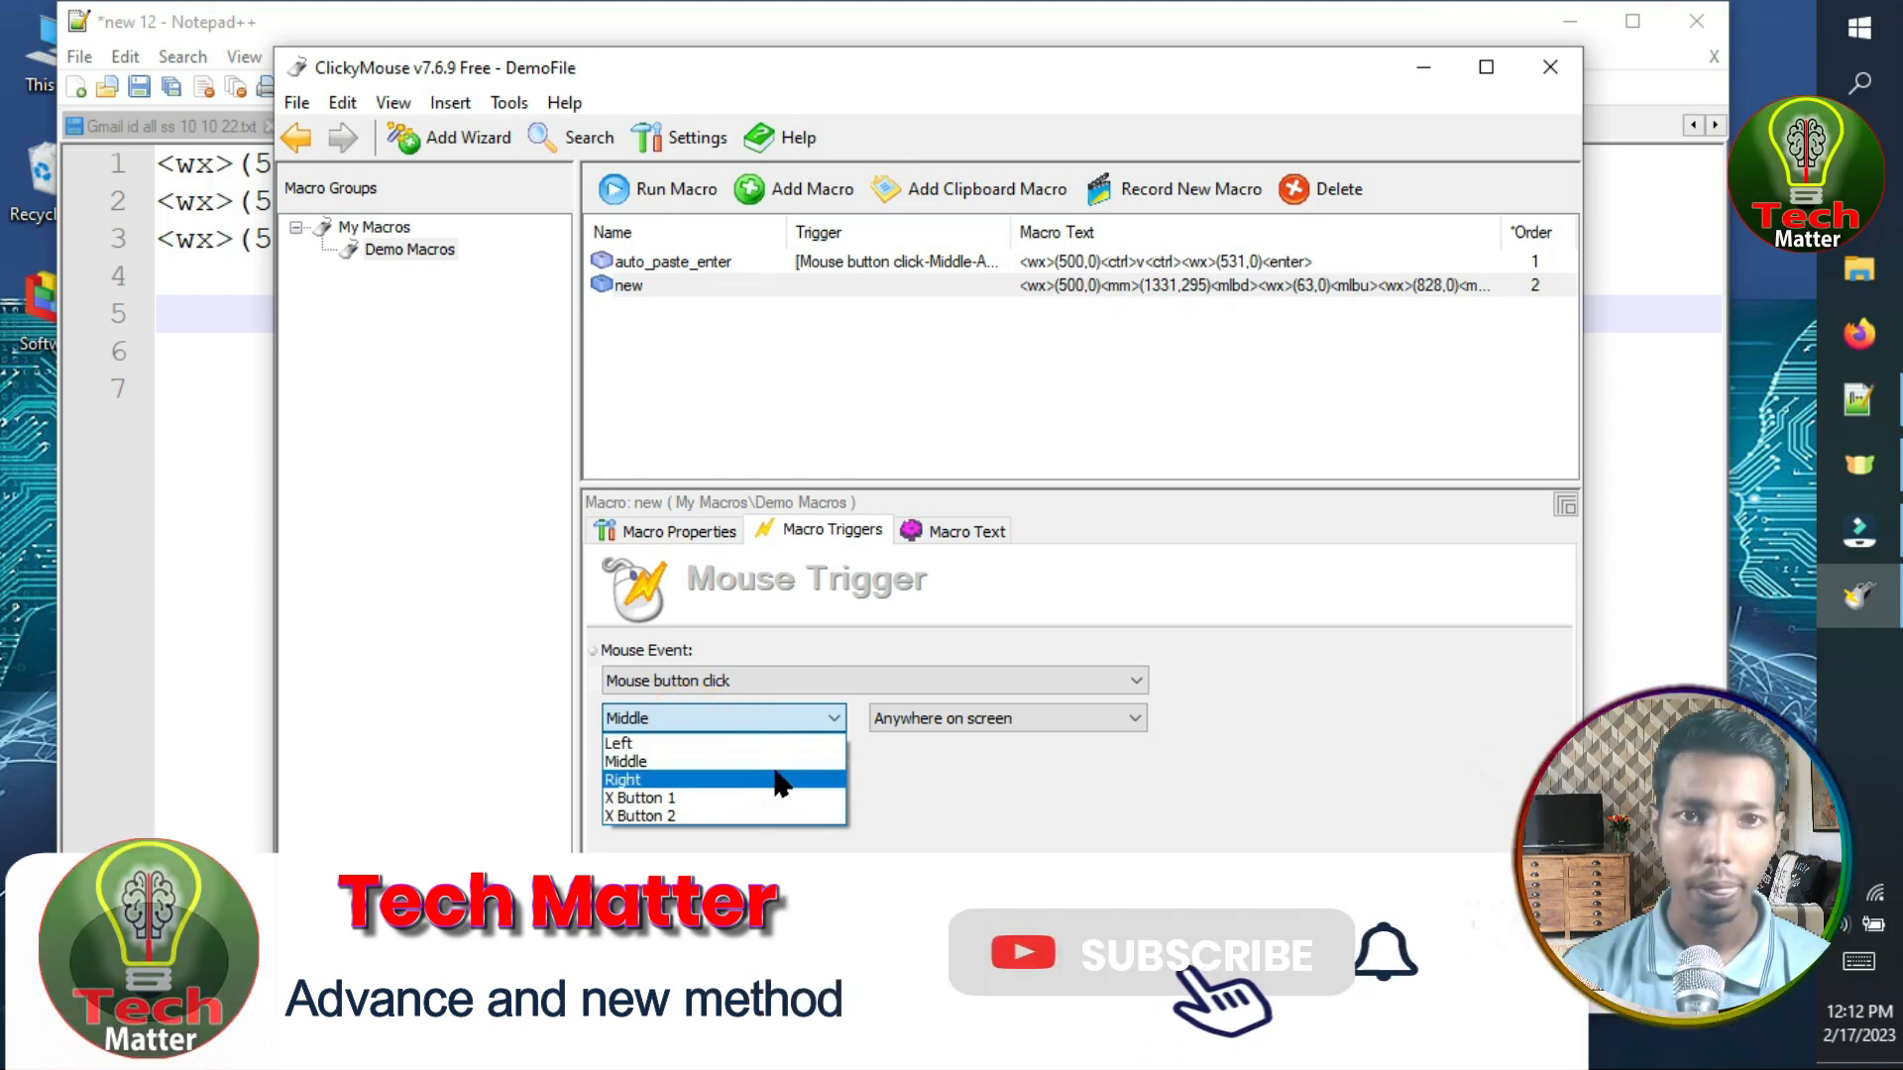
left_click(775, 782)
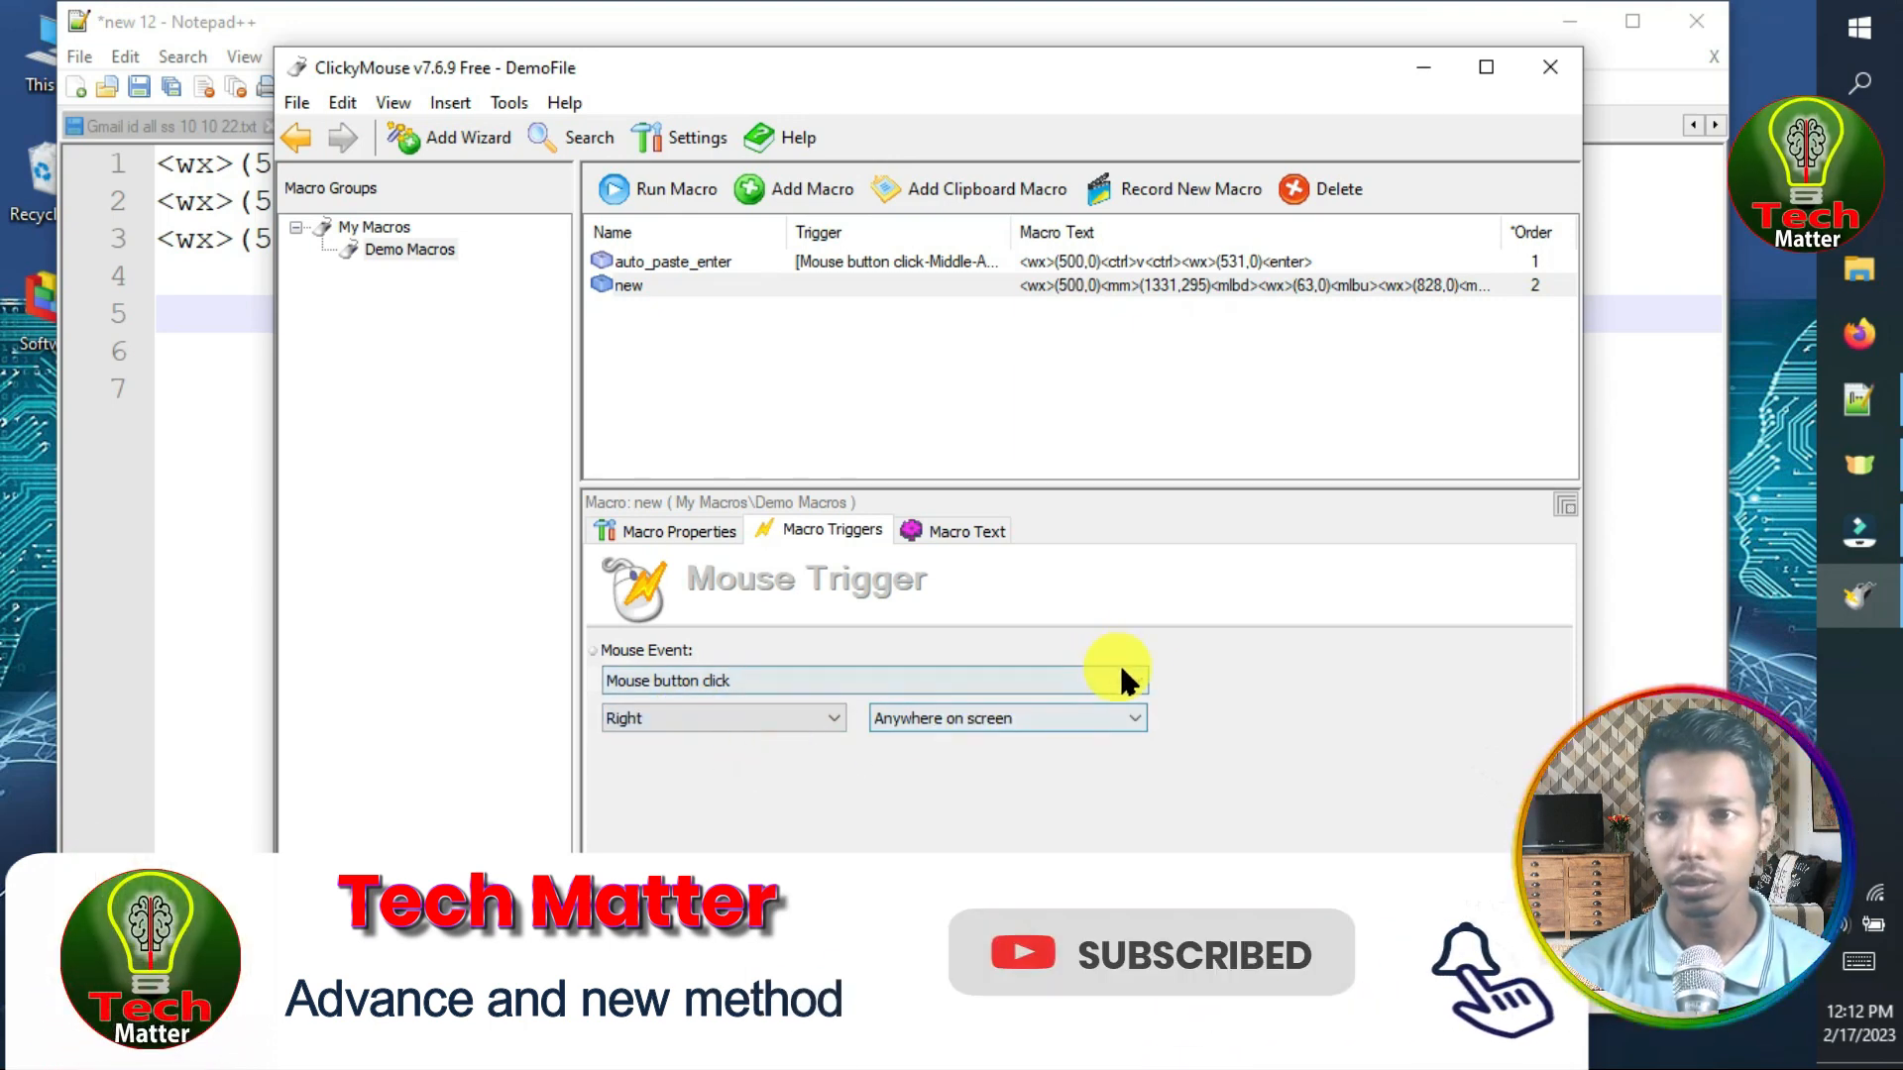
left_click(300, 99)
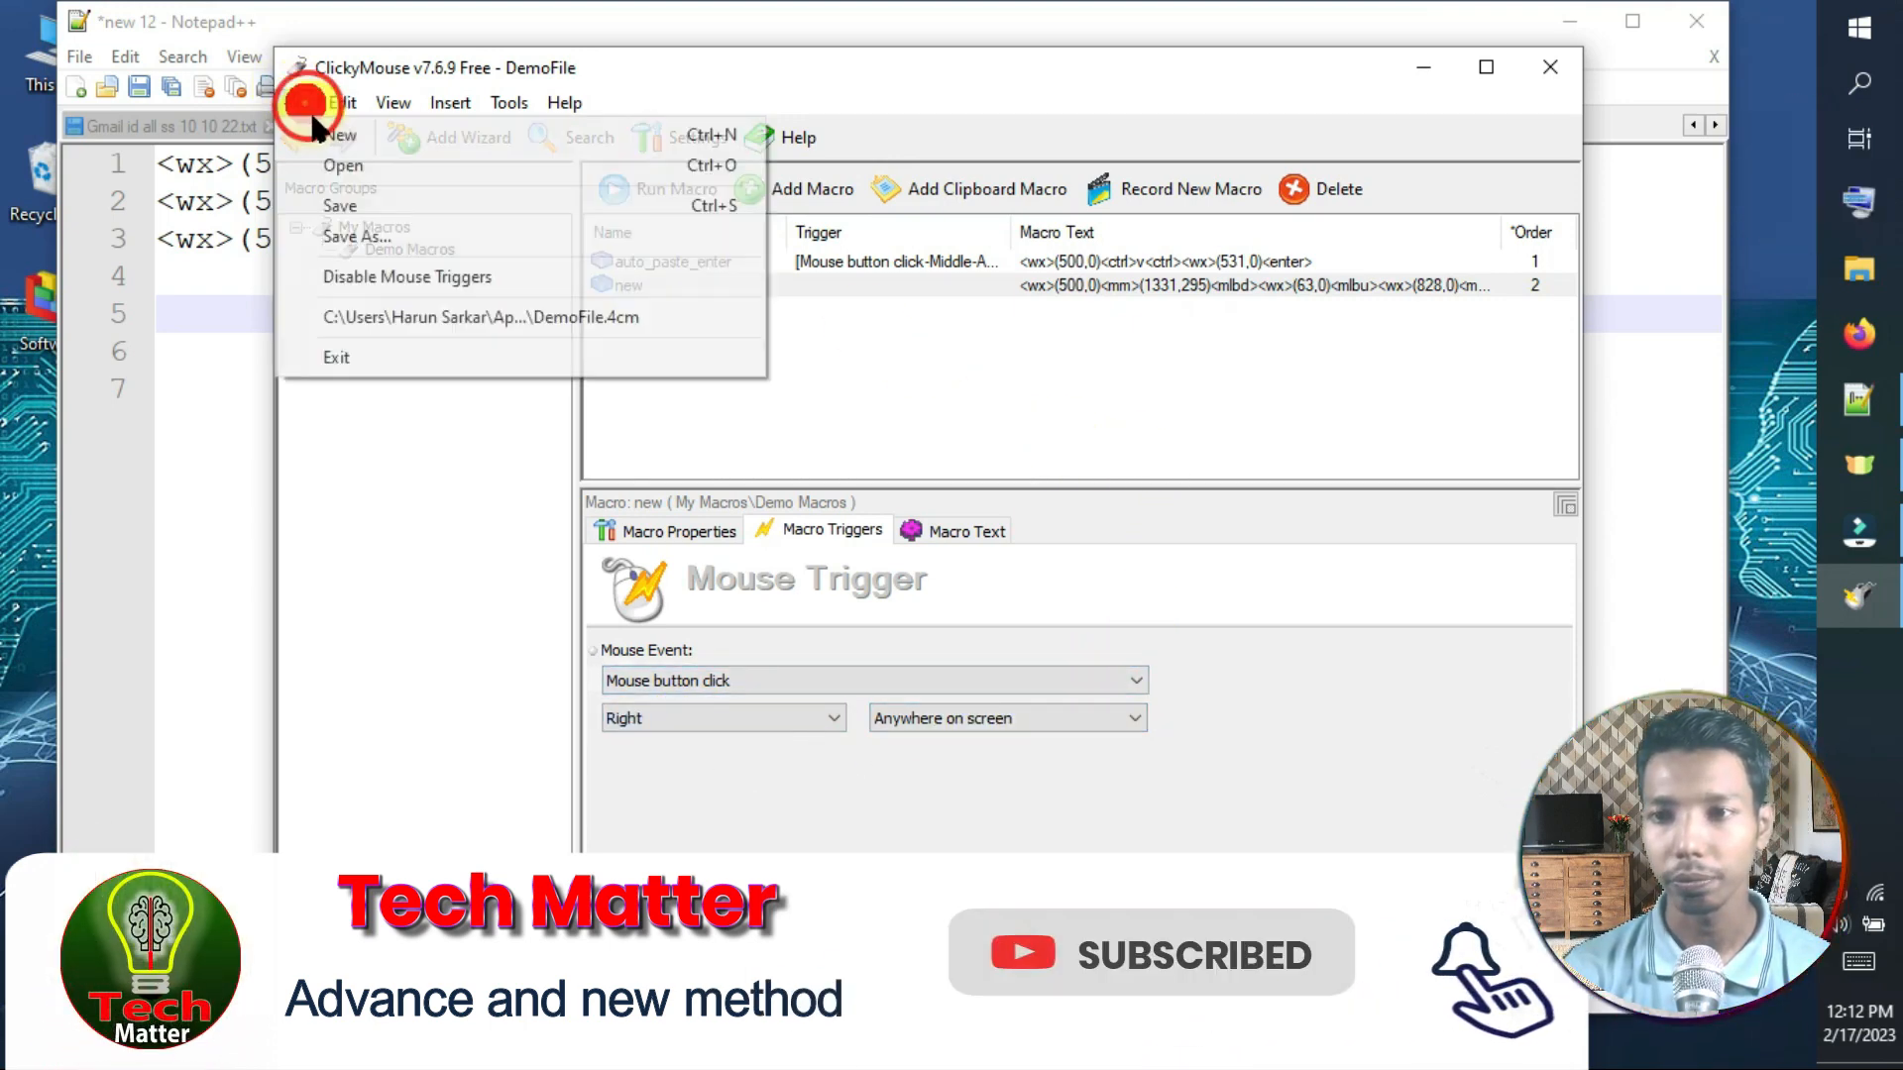
left_click(355, 218)
Step: Test the new macro's mouse trigger on the empty desktop and refresh the desktop
left_click(227, 307)
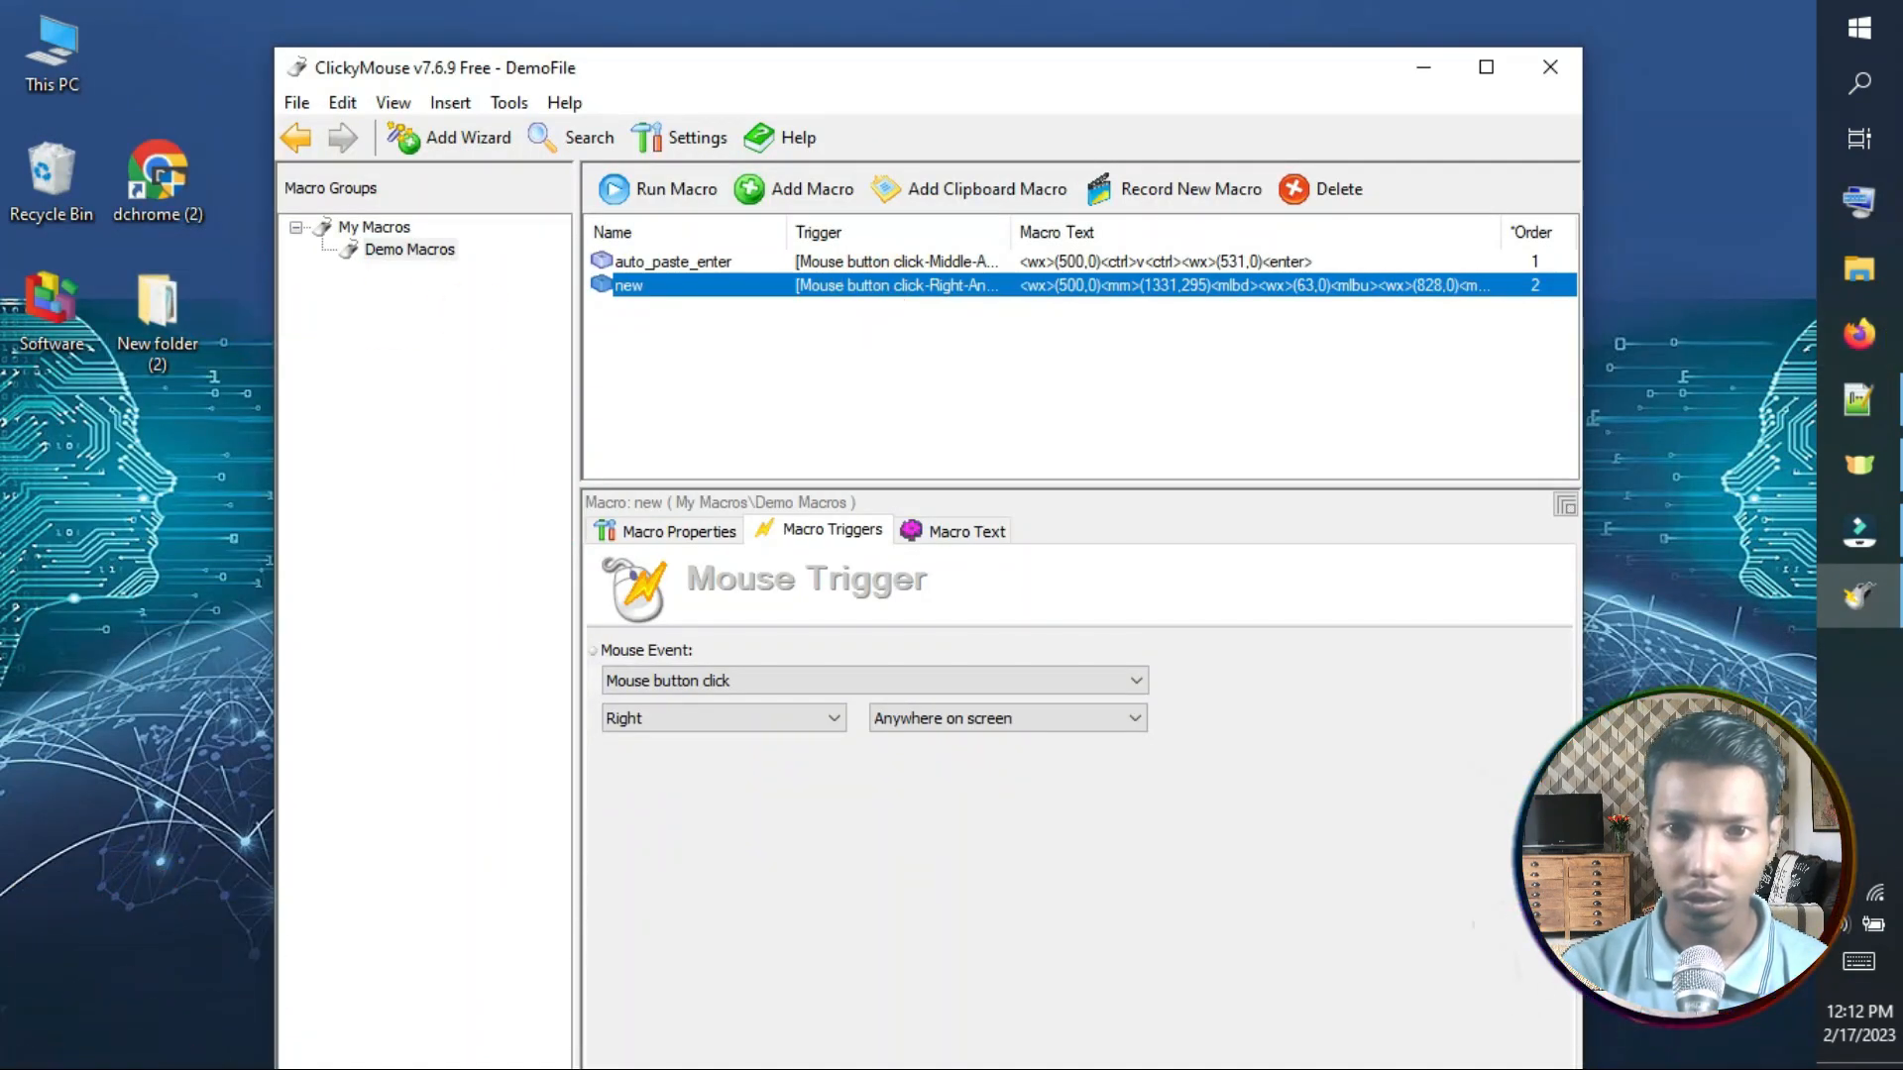
right_click(1774, 377)
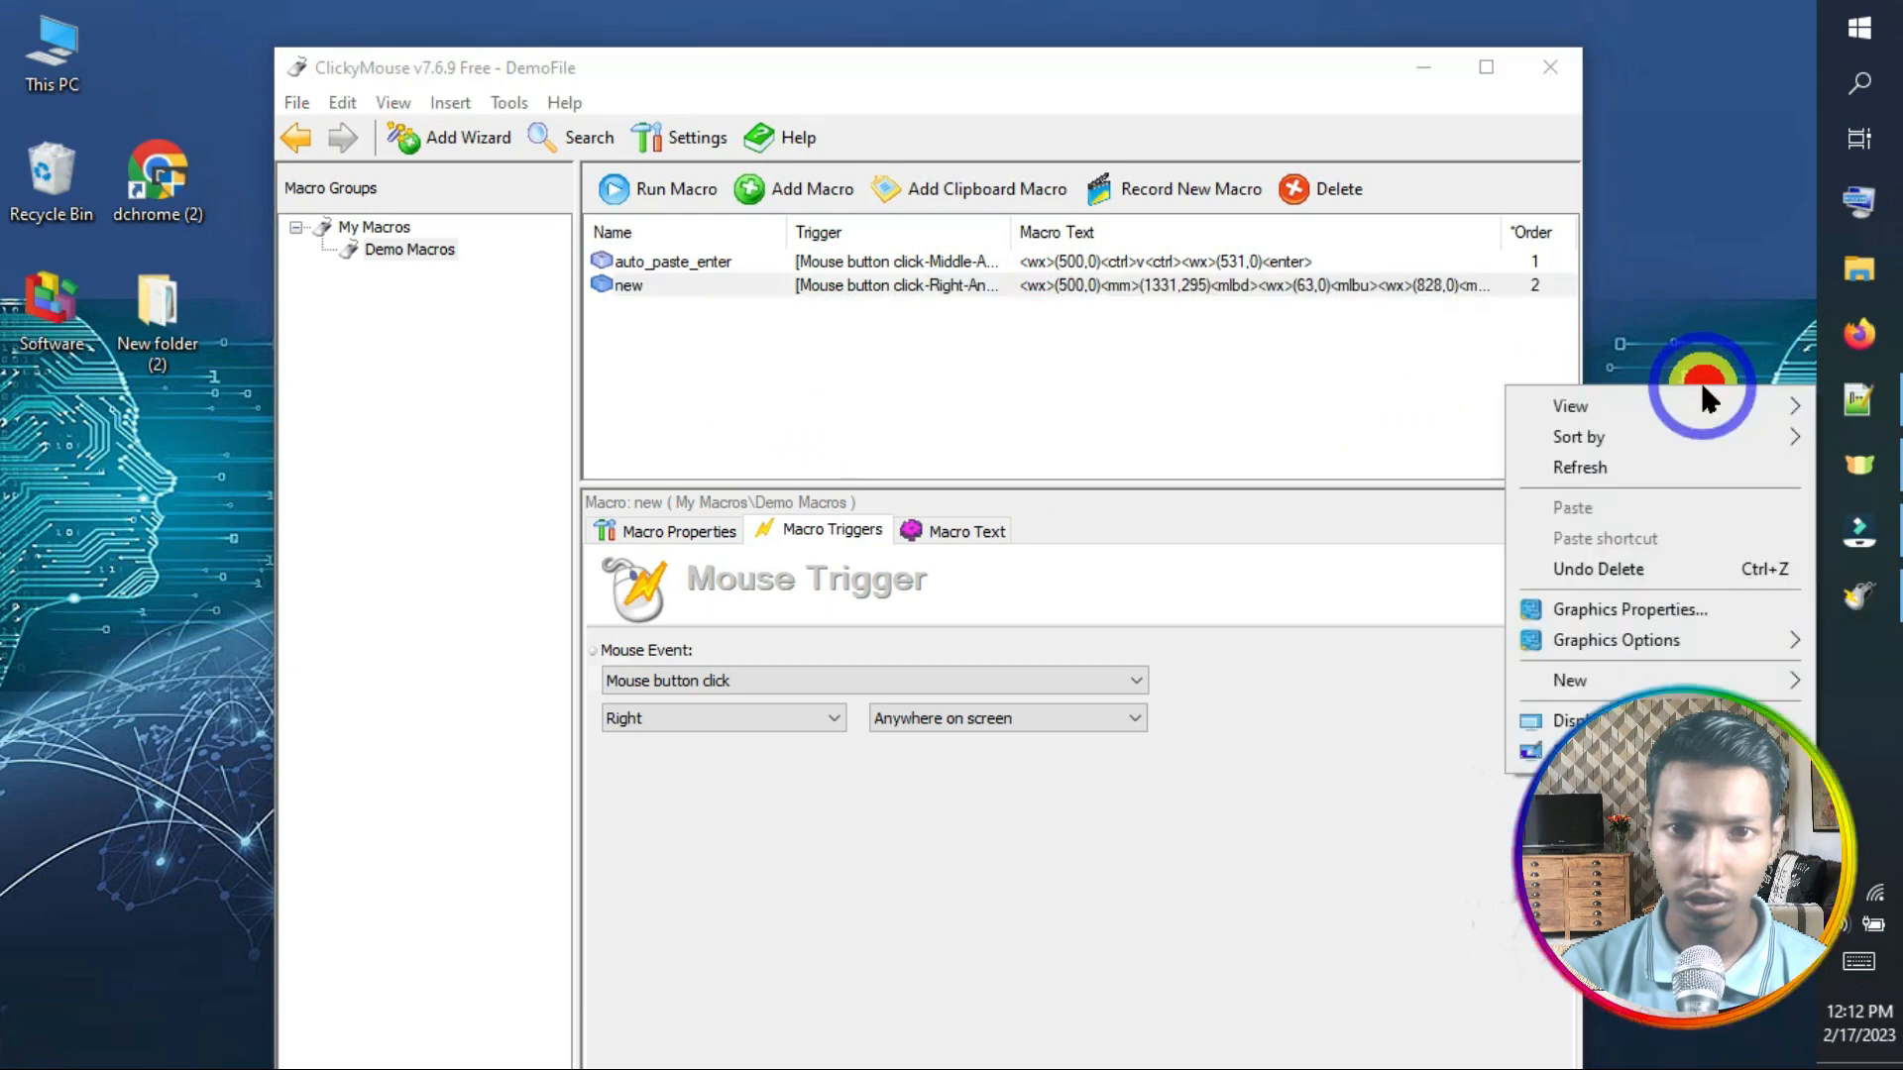
left_click(1661, 464)
Step: Bring Notepad++ forward to check the document's lines and return to ClickyMouse
left_click(1859, 408)
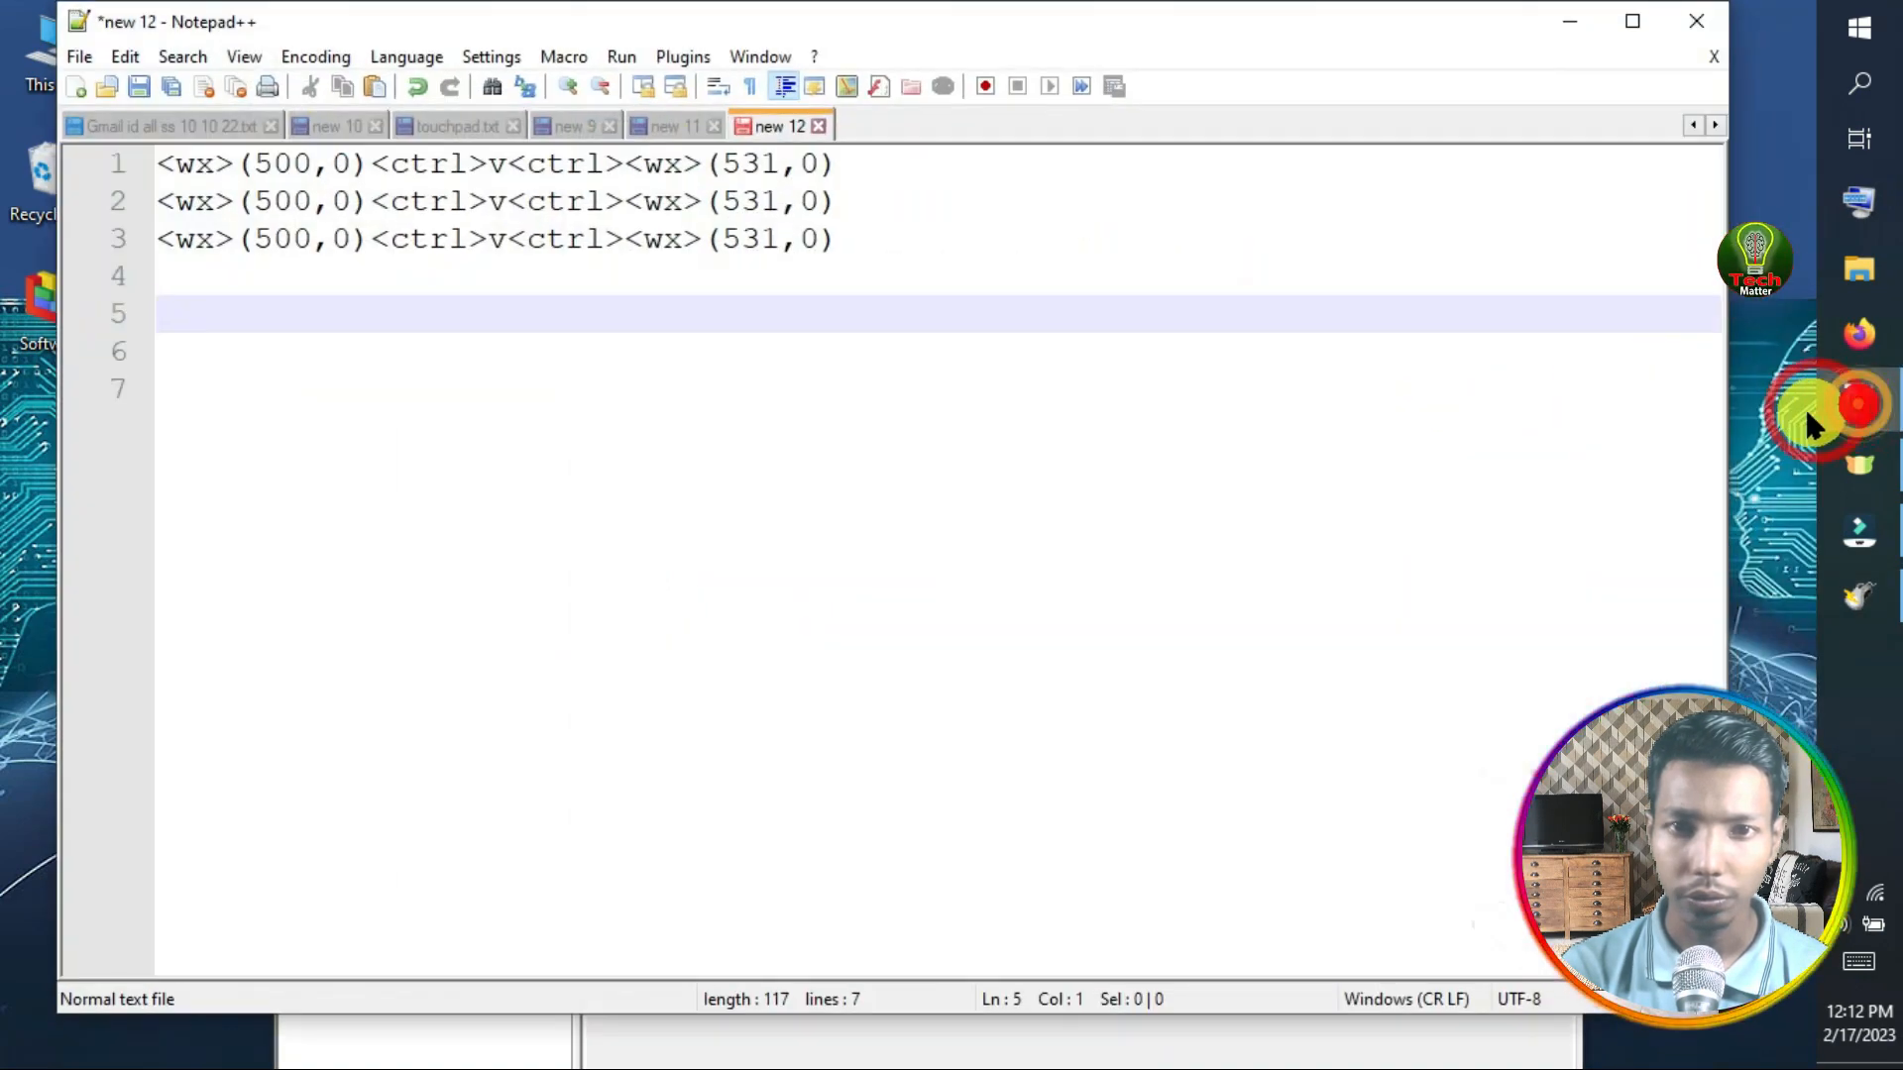
left_click(1348, 1033)
left_click(1854, 411)
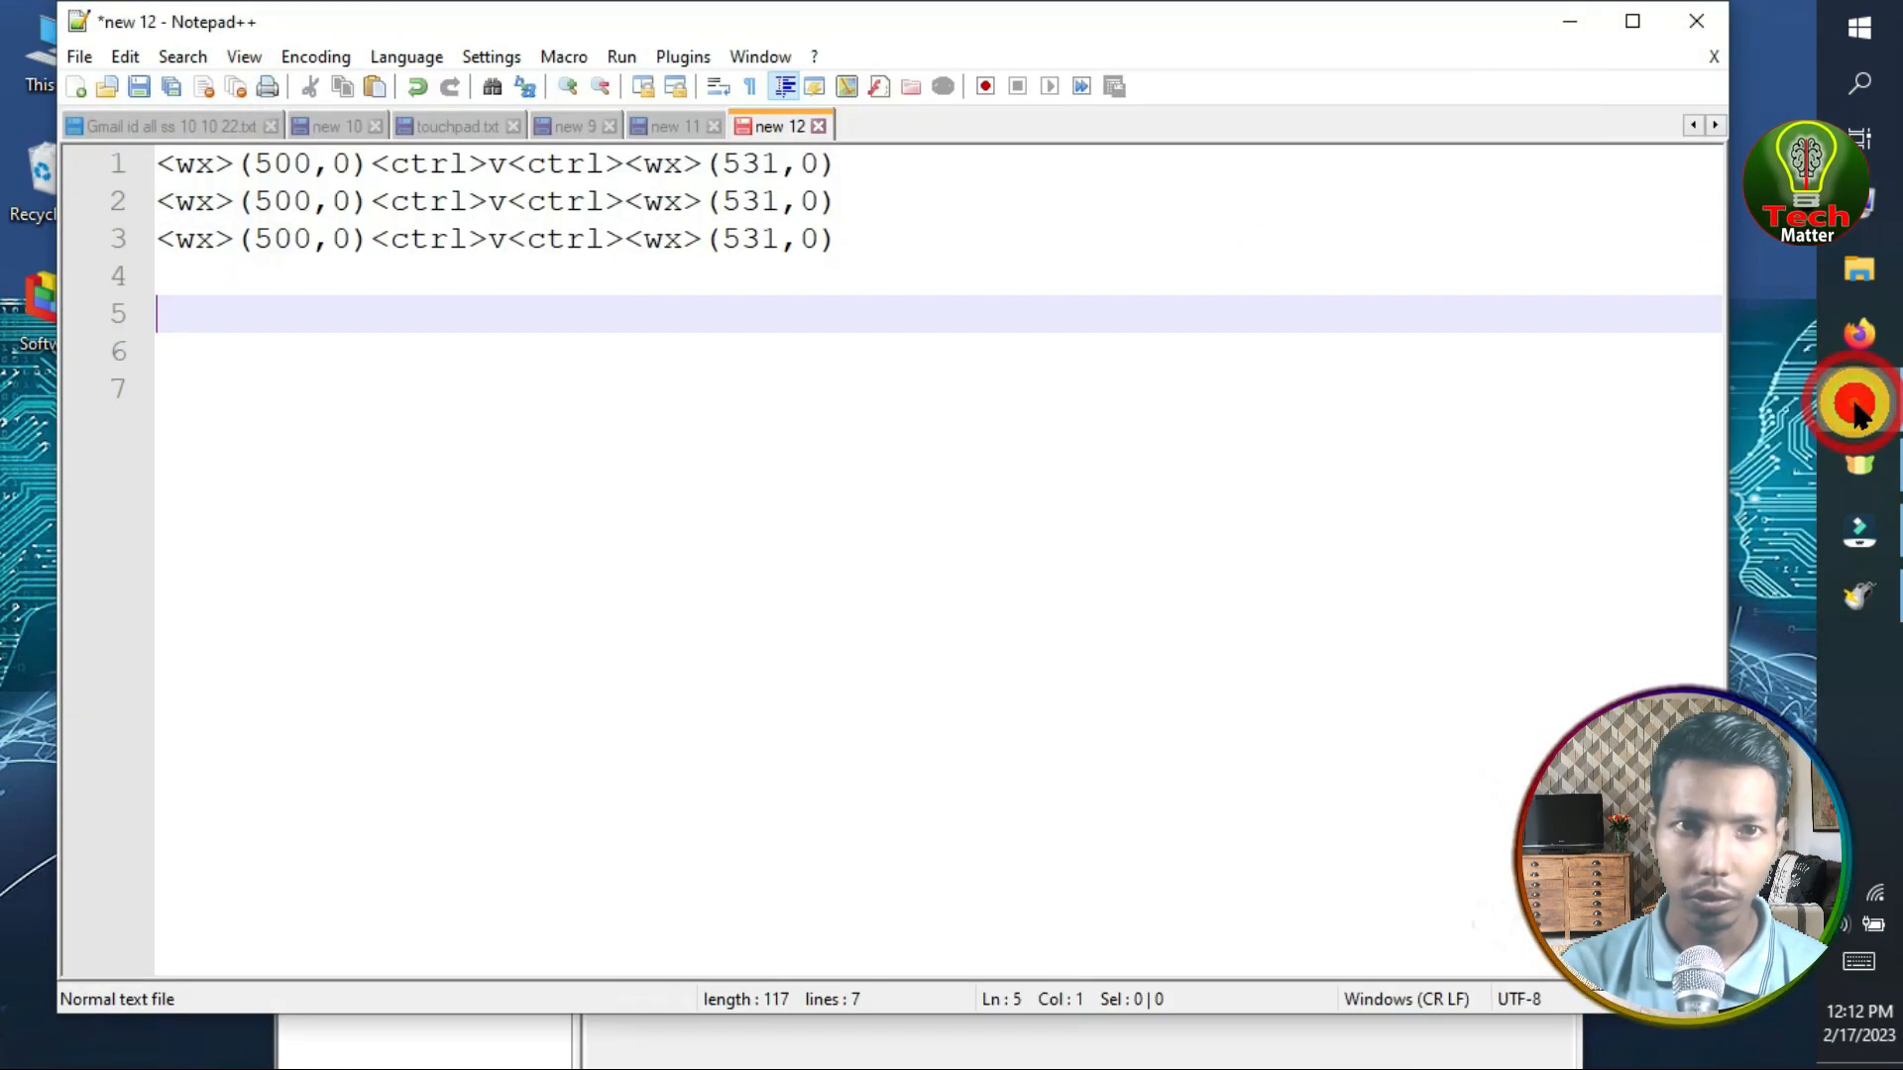
left_click(1319, 1049)
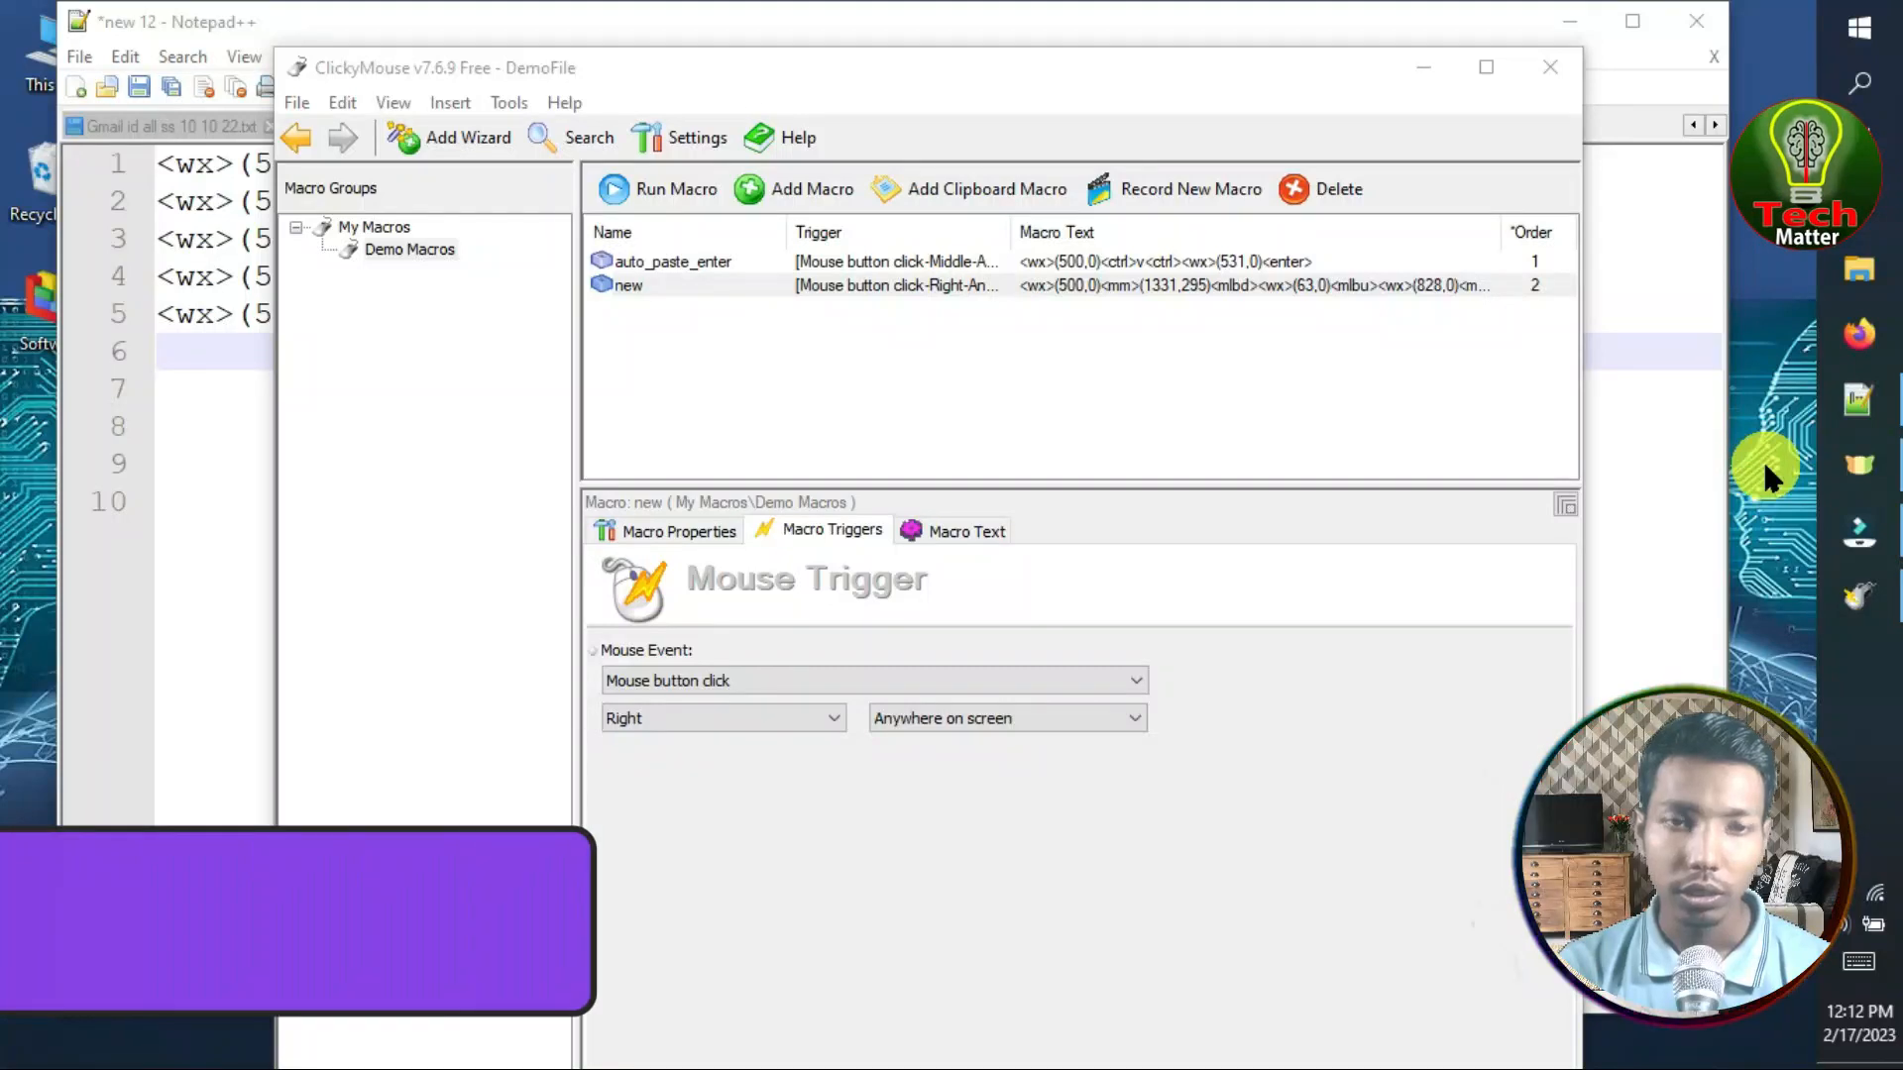
Step: Switch to Notepad++ and replace the text of line 4 with a line break
left_click(1855, 411)
left_click(547, 496)
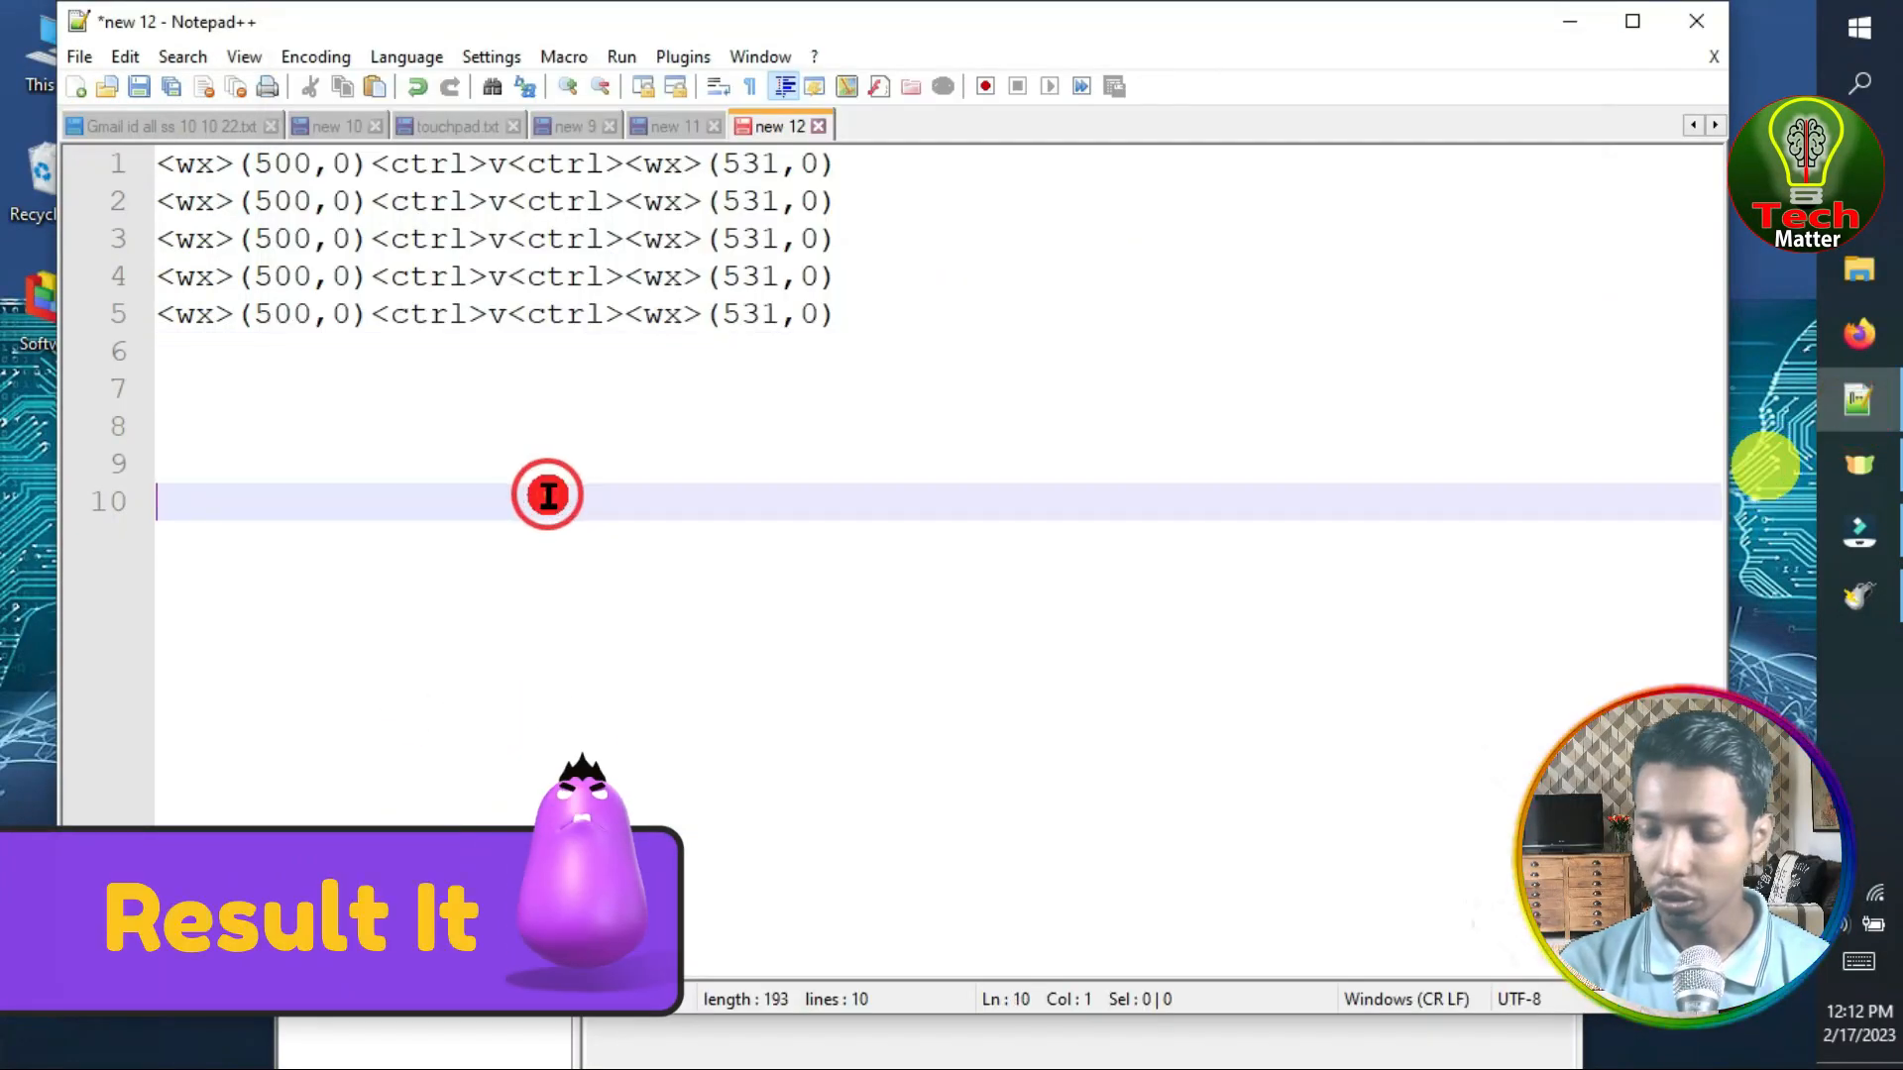
left_click_drag(870, 284, 129, 280)
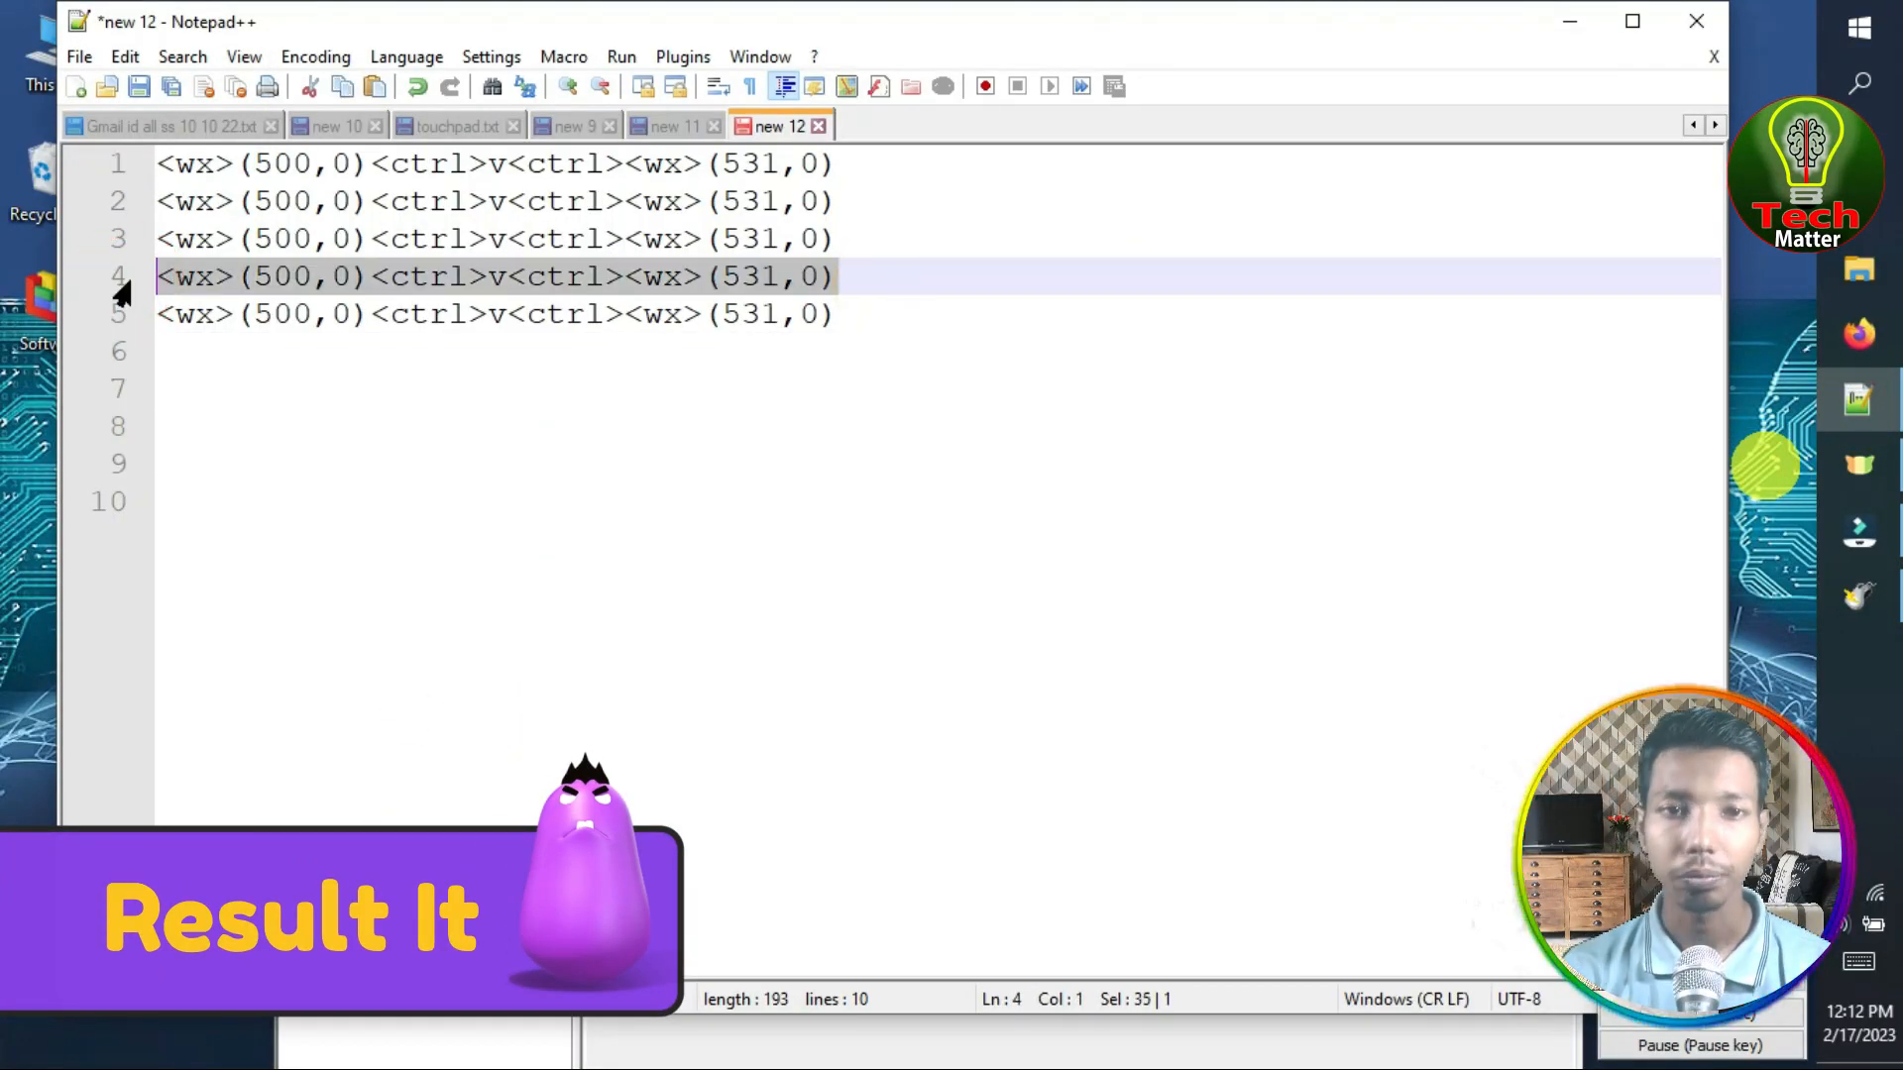
key("Return")
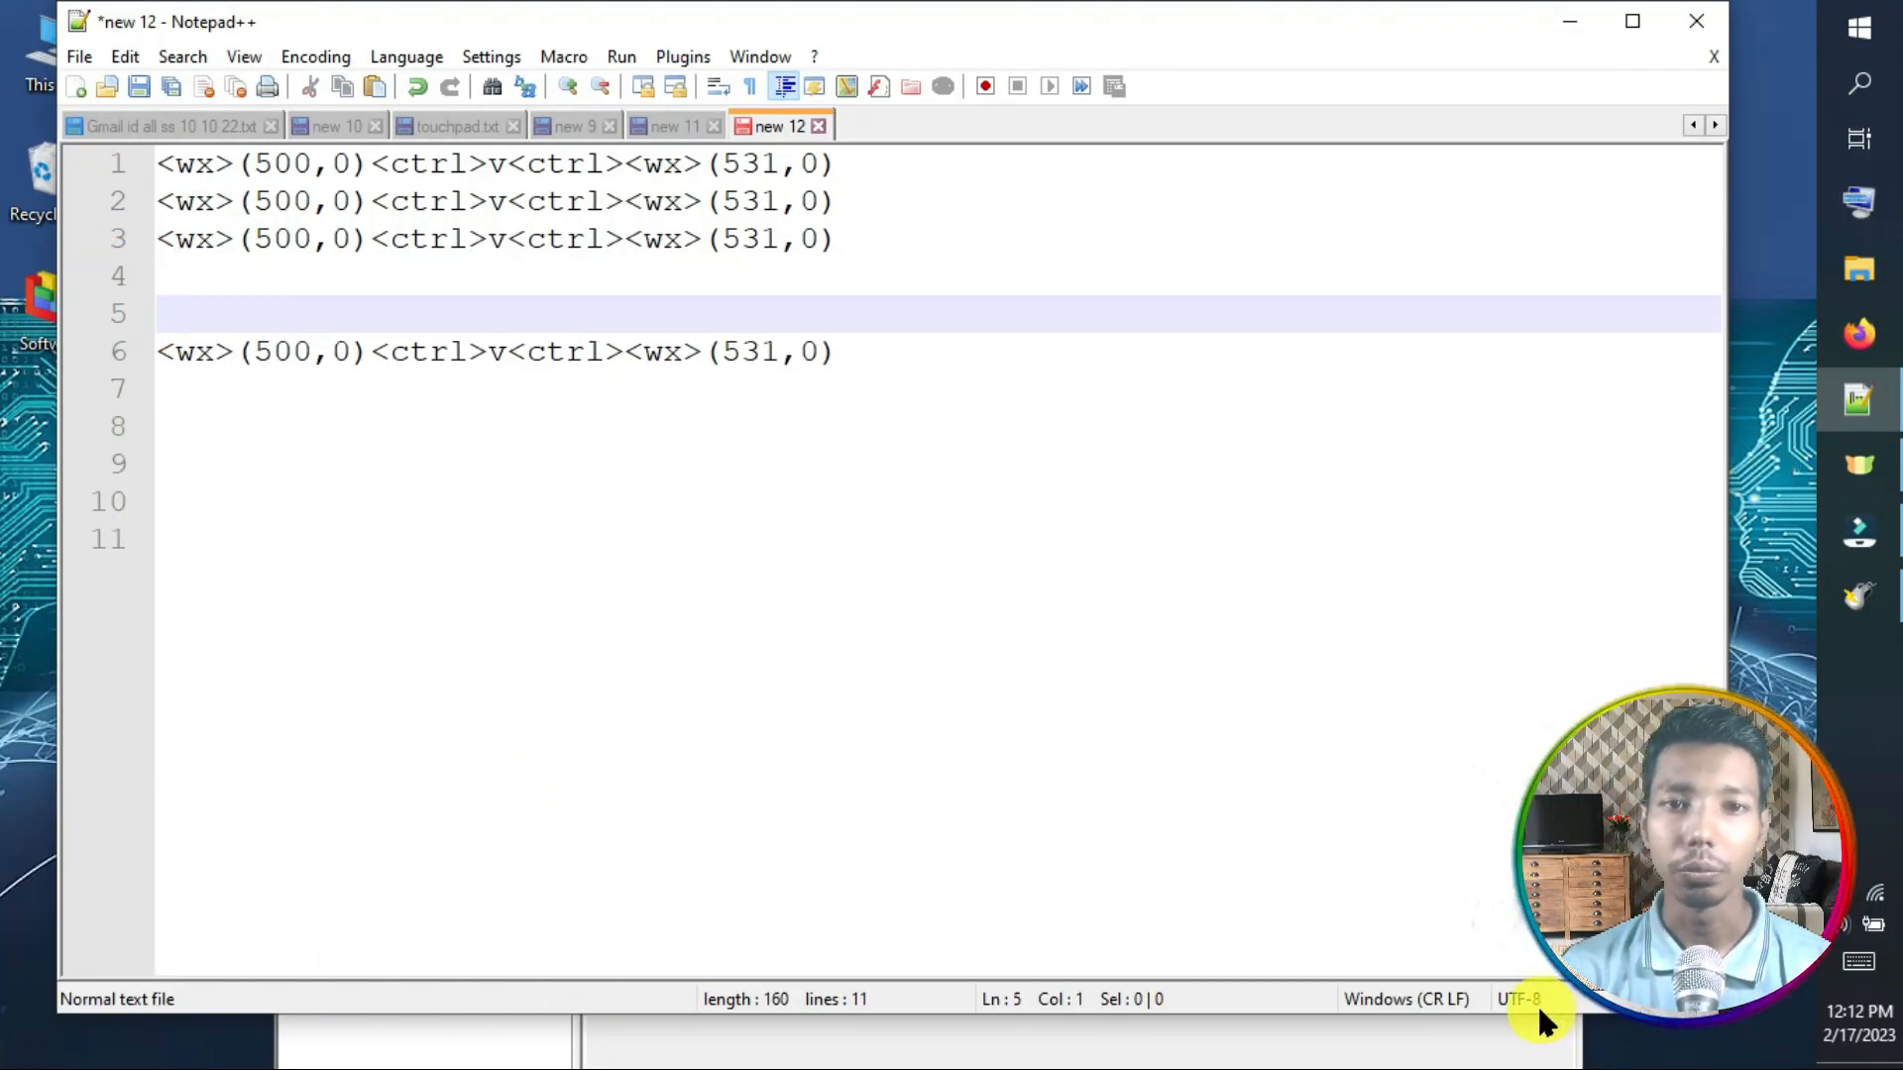
Step: Return to ClickyMouse and close its window
left_click(1454, 1044)
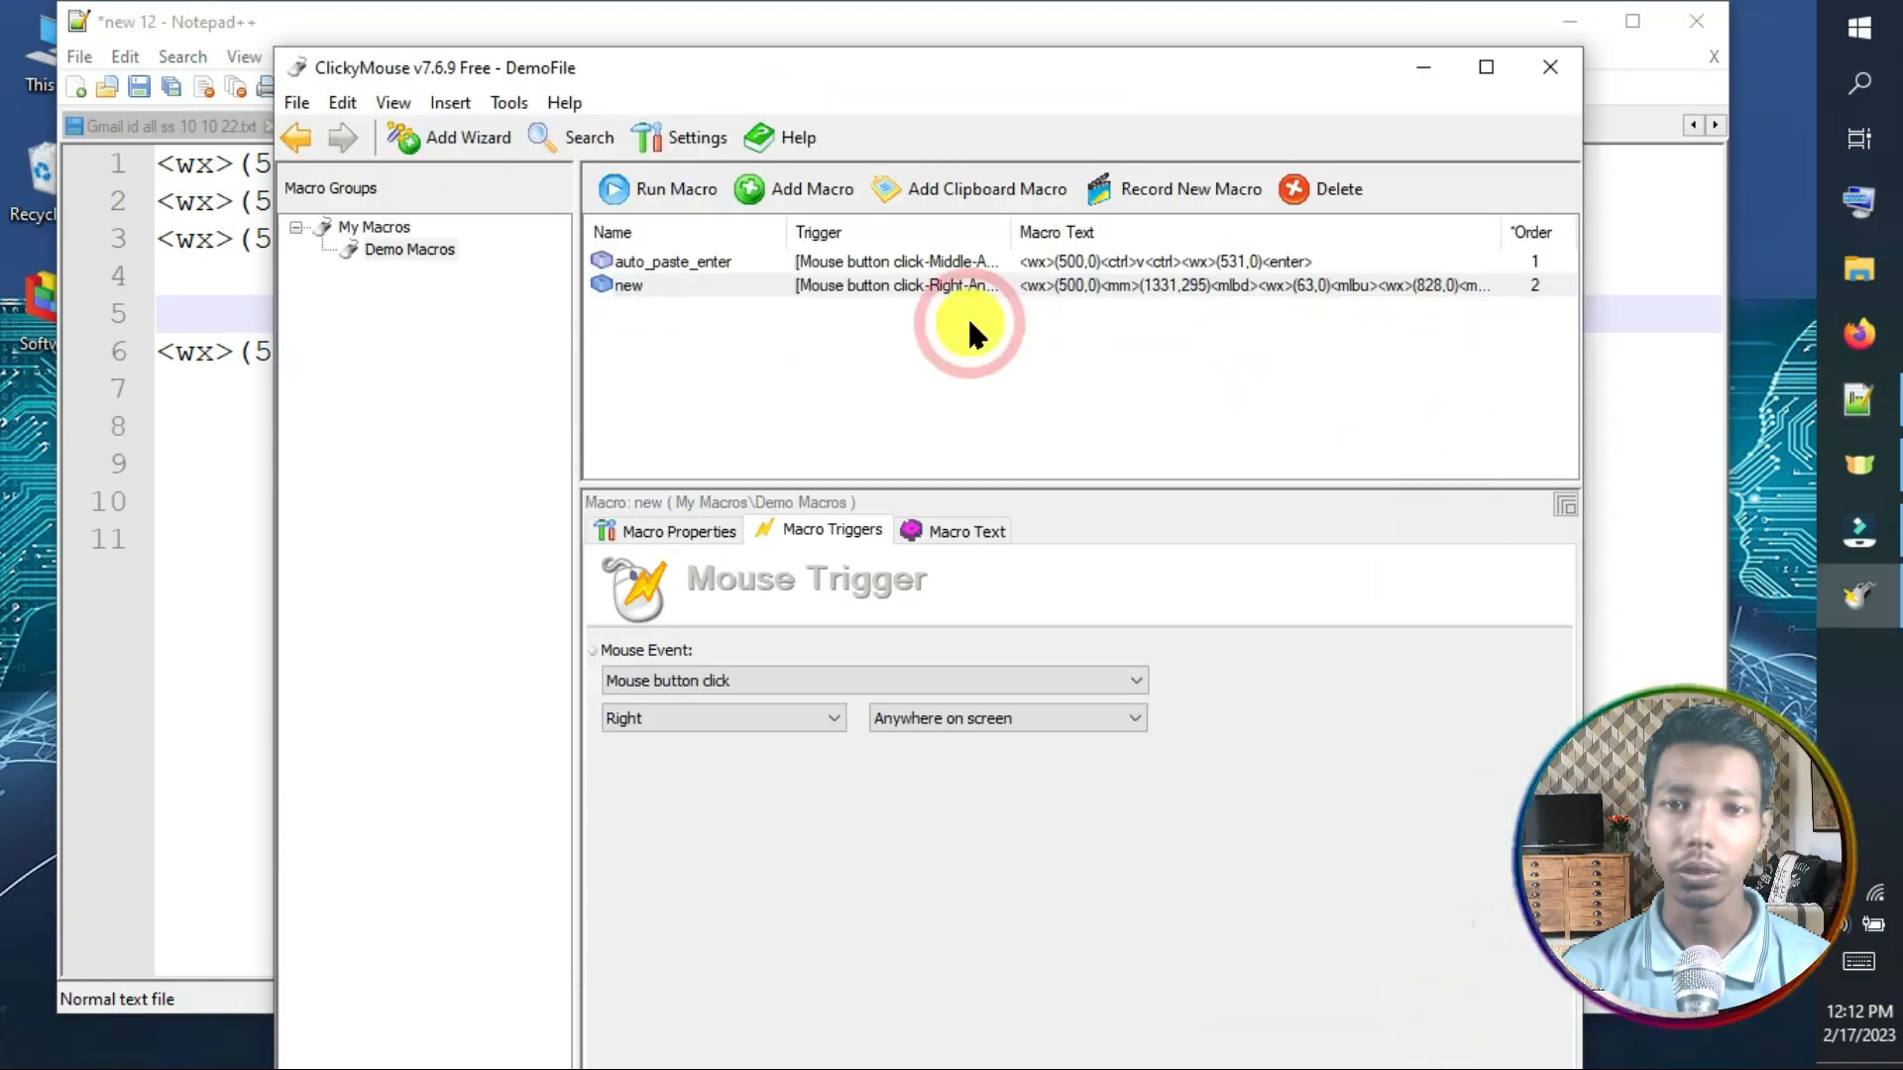
left_click(1548, 79)
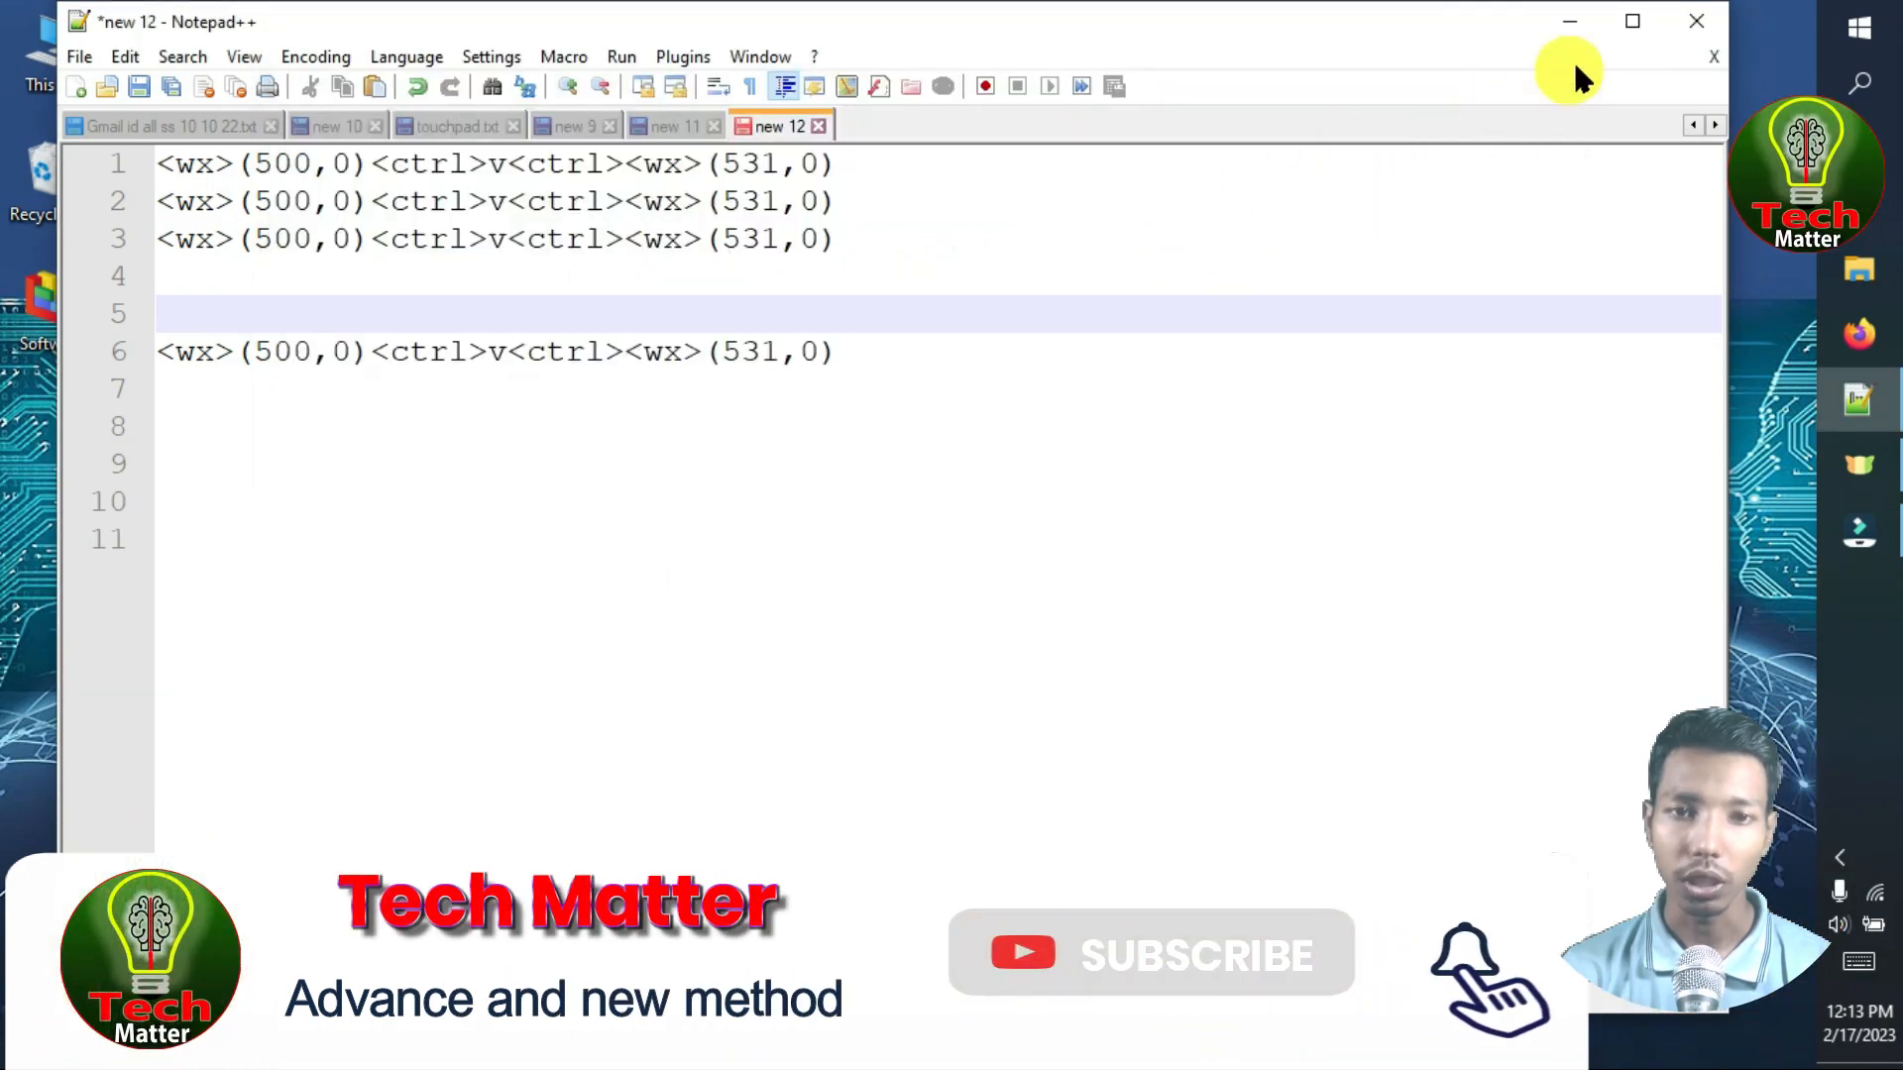